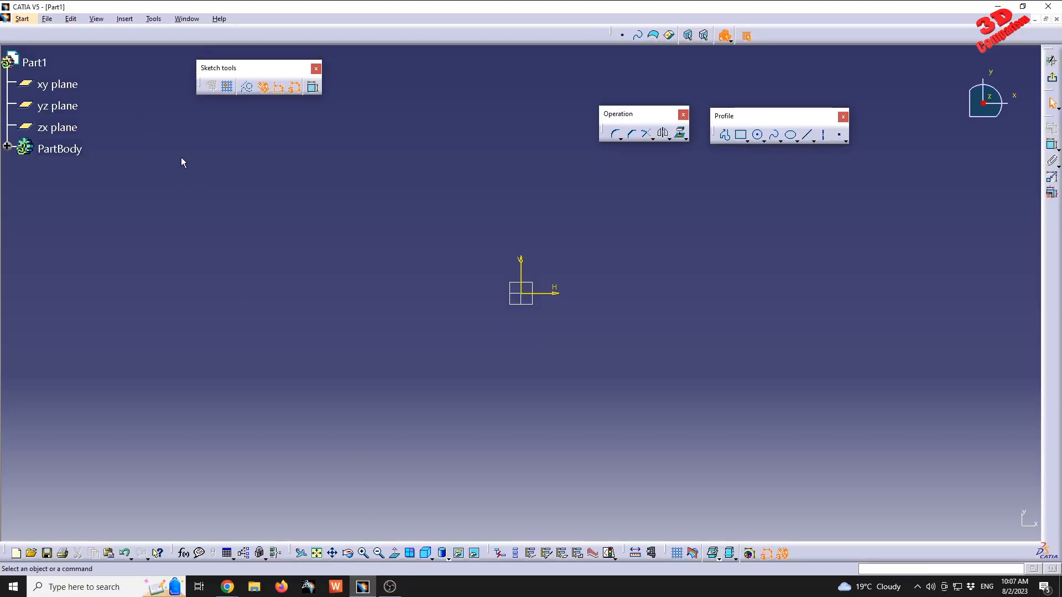
left_click(124, 18)
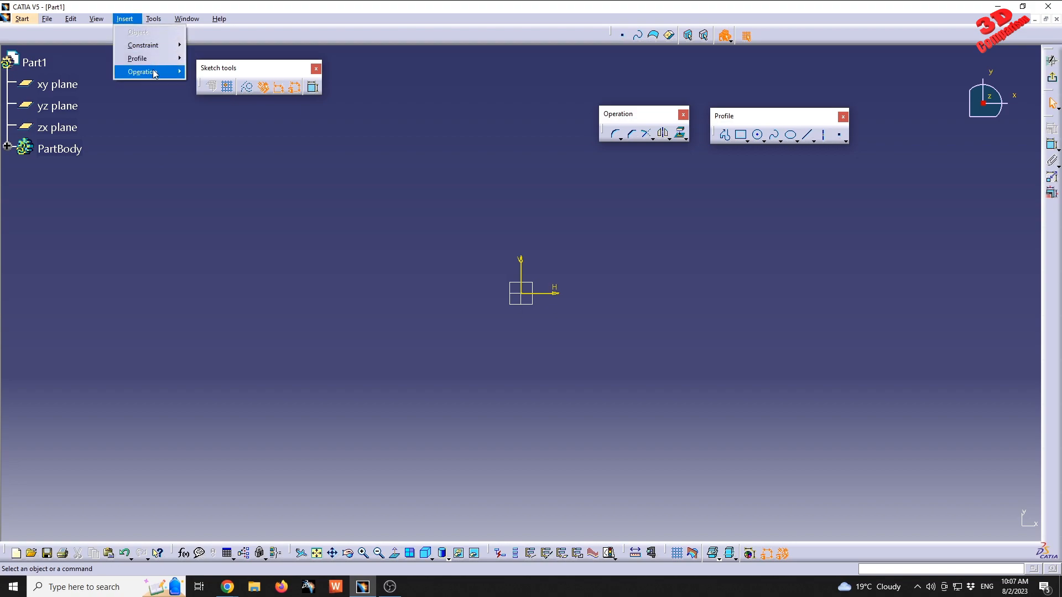
mouse_move(155, 75)
mouse_move(262, 100)
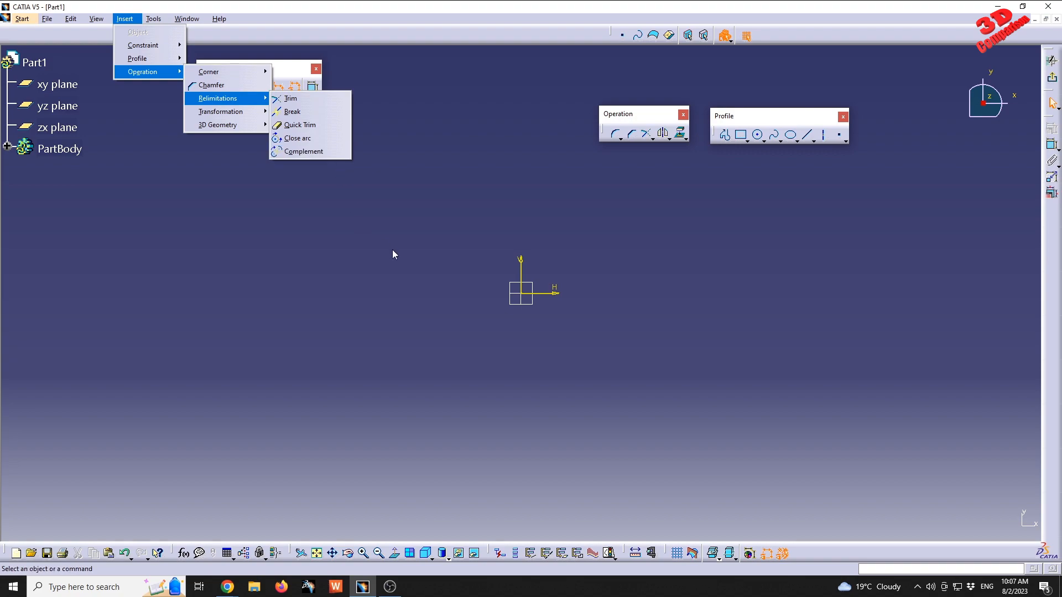
left_click(372, 259)
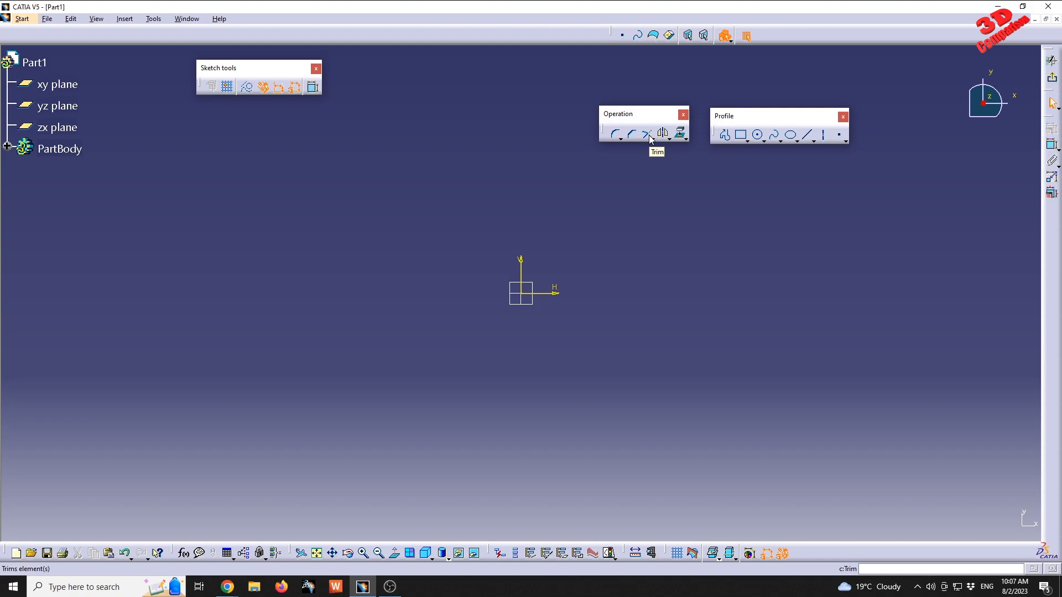
Step: Sketch two diagonal lines crossing like an X beside the origin, the second about 141 mm long
left_click(806, 135)
left_click(330, 182)
left_click(484, 410)
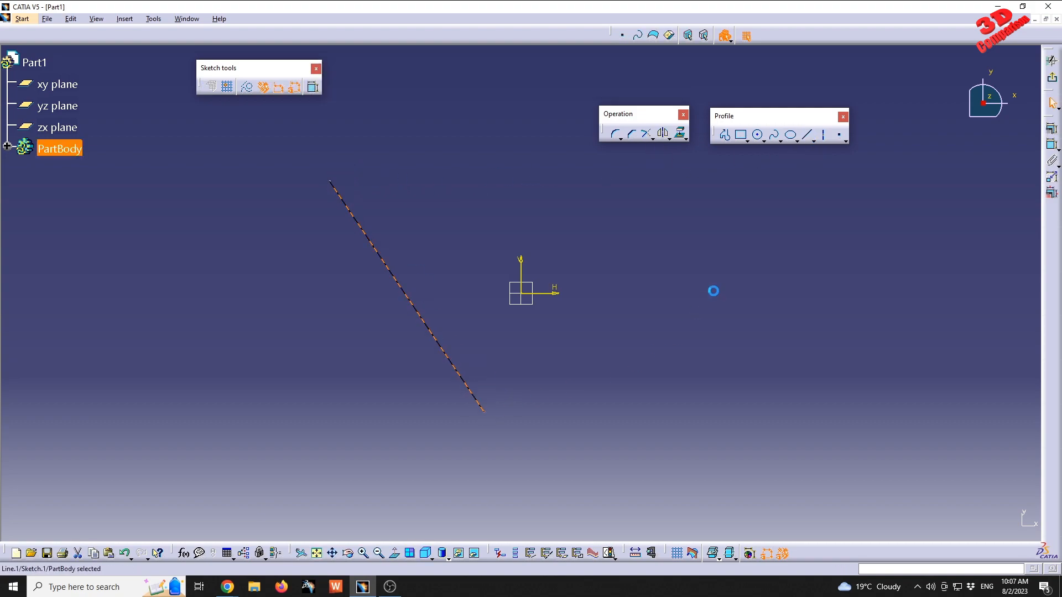
left_click(807, 134)
left_click(505, 194)
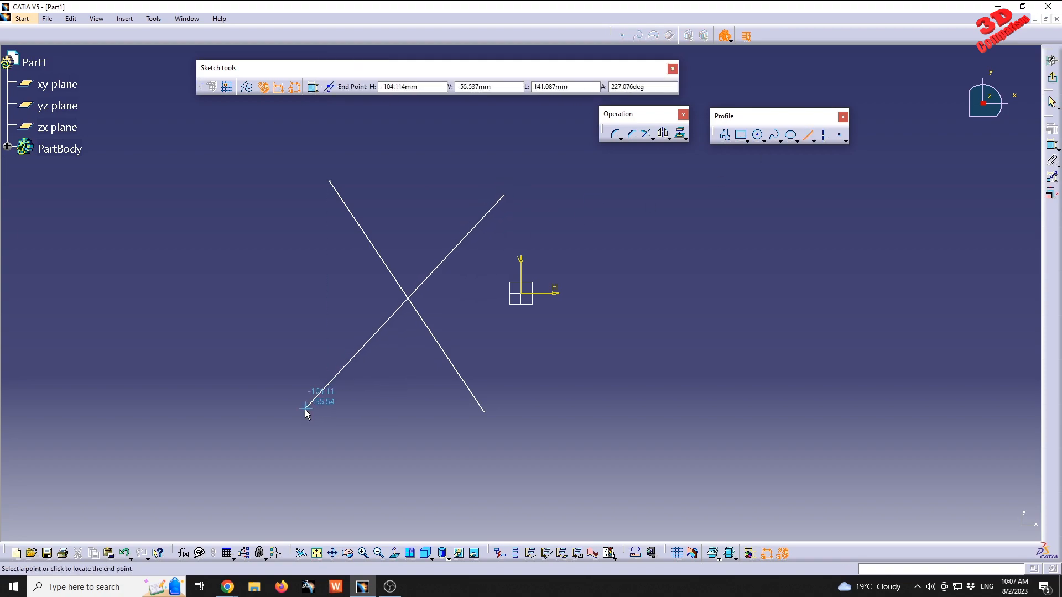
left_click(306, 408)
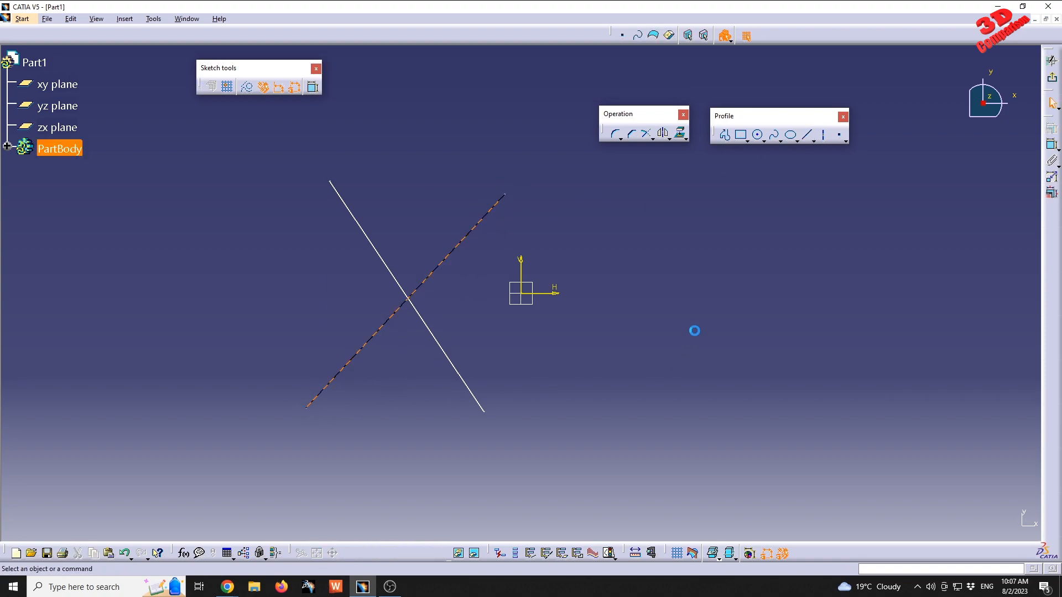
Step: Trim both crossing lines at their intersection, keeping the two halves farthest from the origin, and undo the trim
left_click(646, 135)
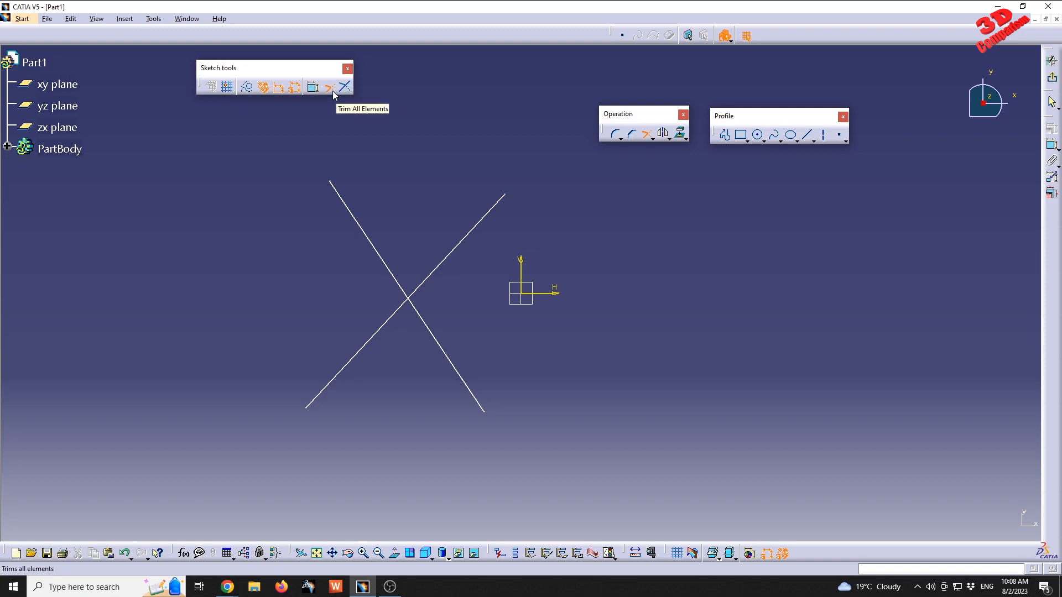
left_click(348, 88)
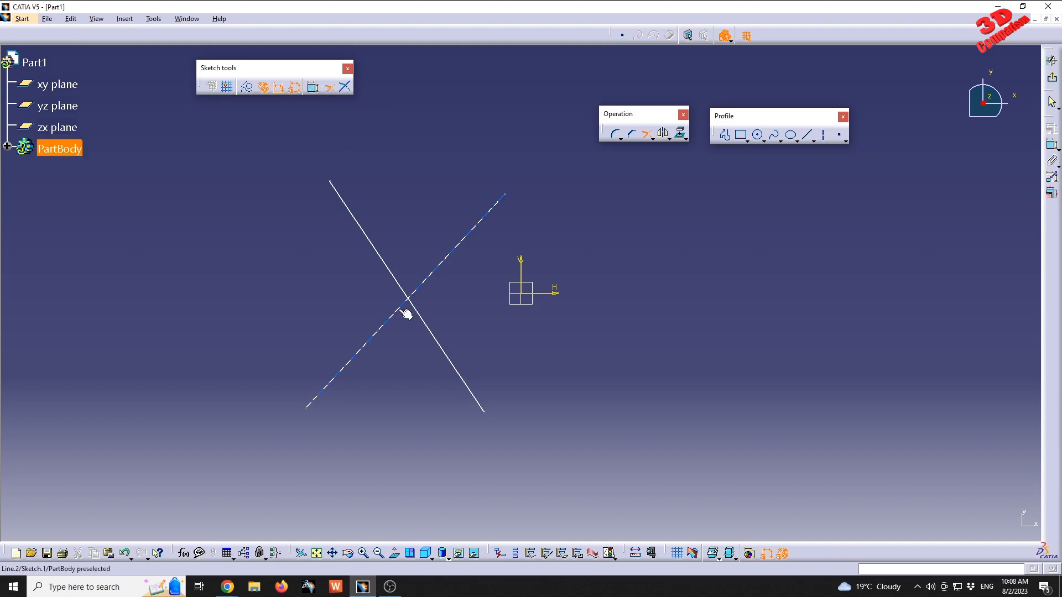
left_click(405, 313)
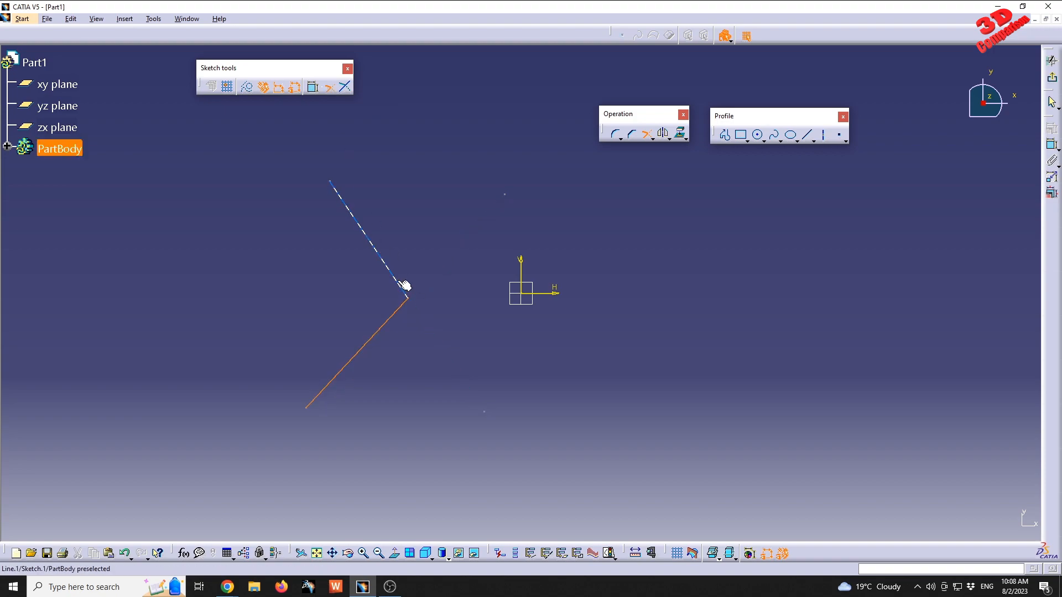
left_click(406, 286)
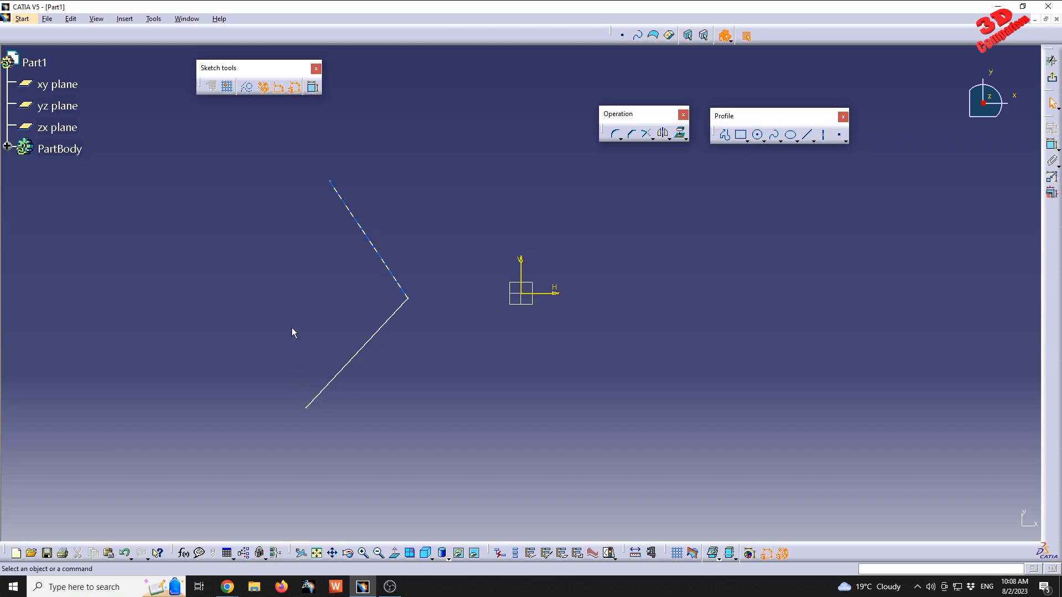
key("ctrl+z")
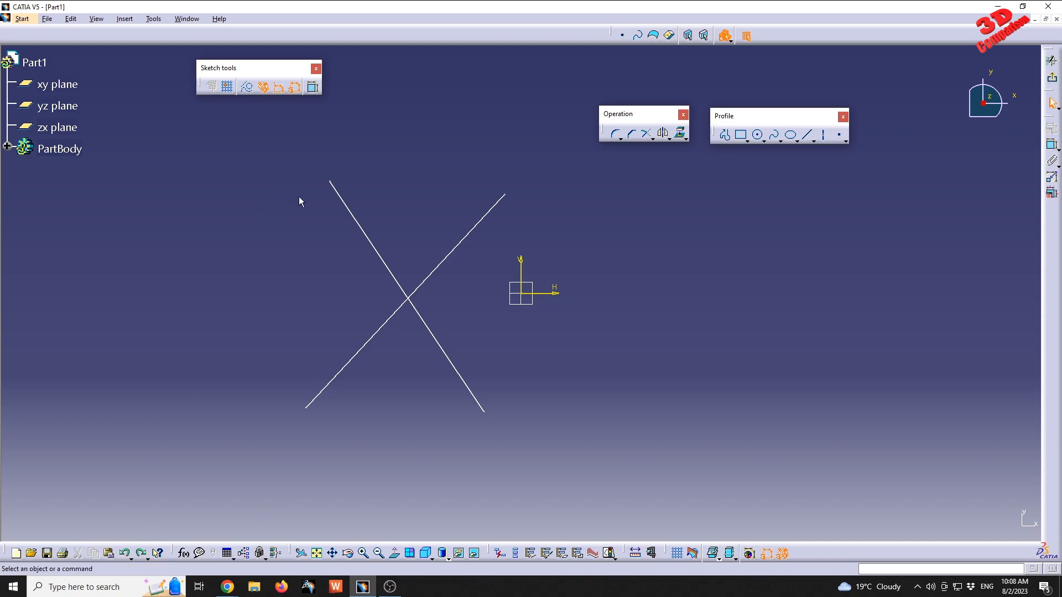
Step: Trim the crossing lines at their intersection so only the two lower halves are kept, and undo the trim
left_click(647, 134)
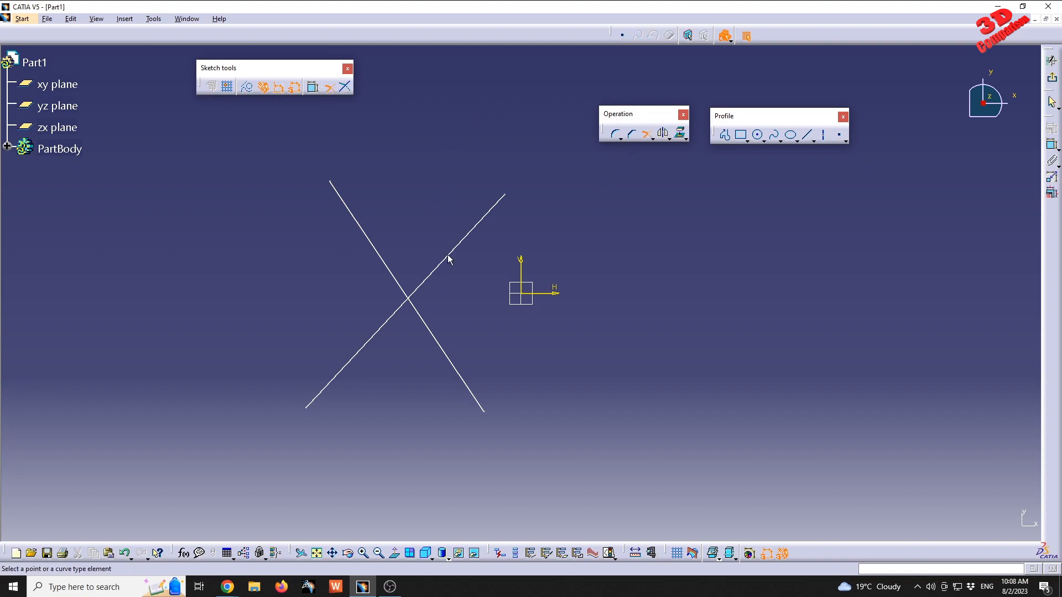
left_click(447, 355)
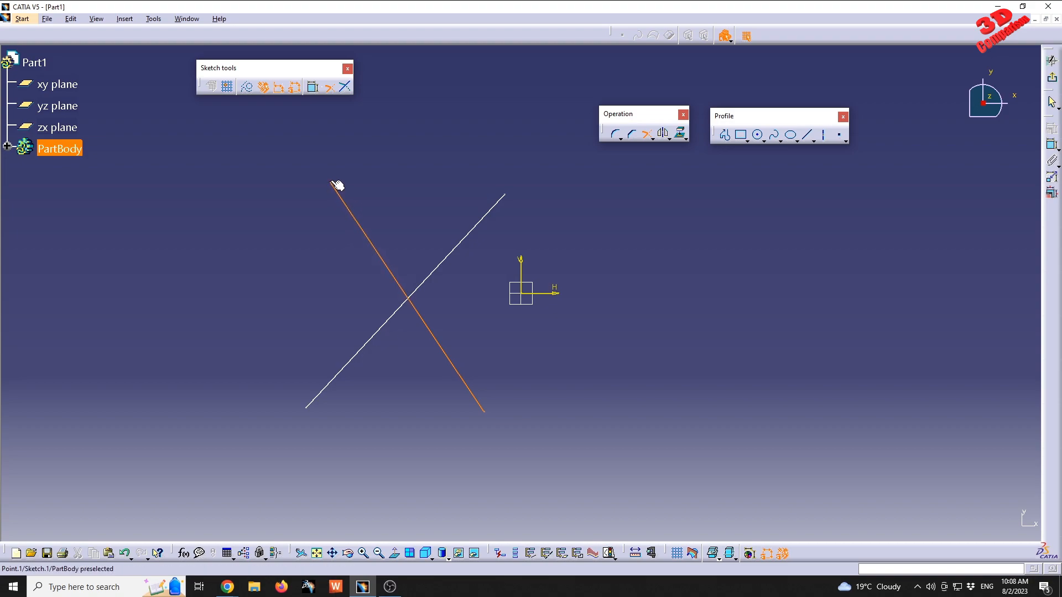
left_click(427, 284)
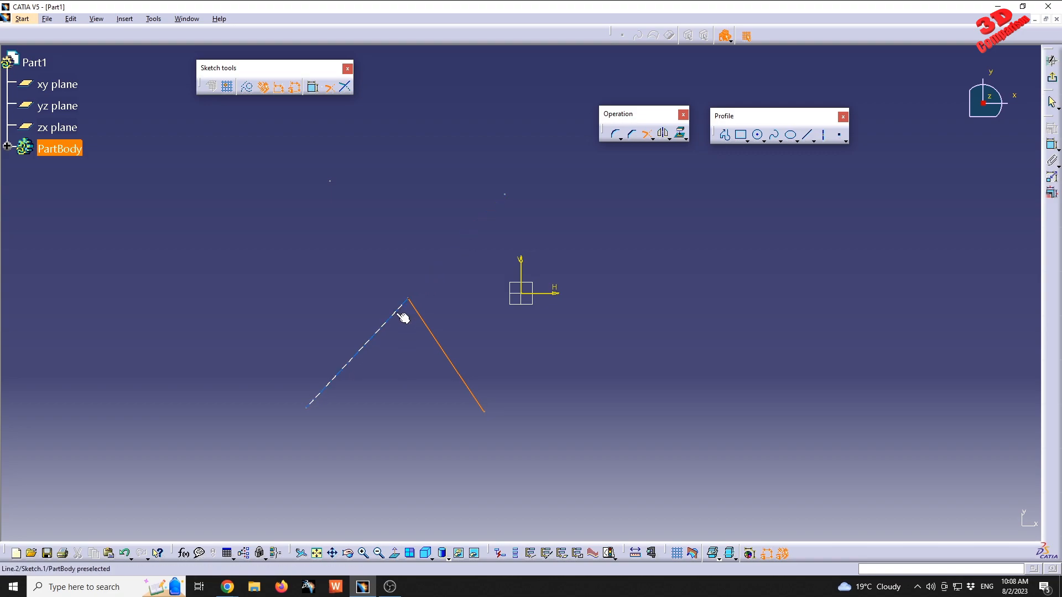
left_click(402, 314)
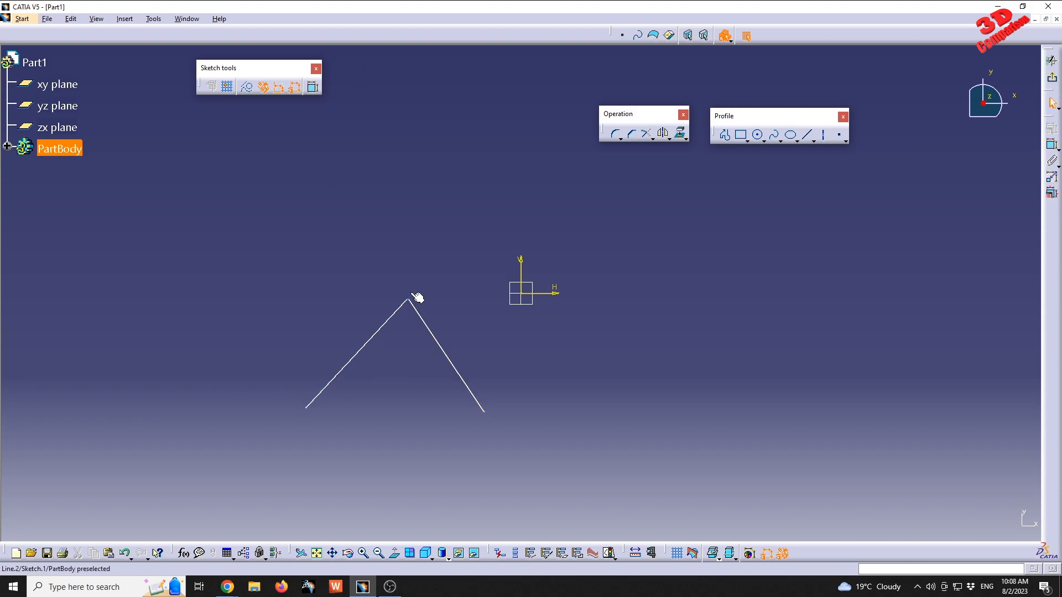
left_click(126, 553)
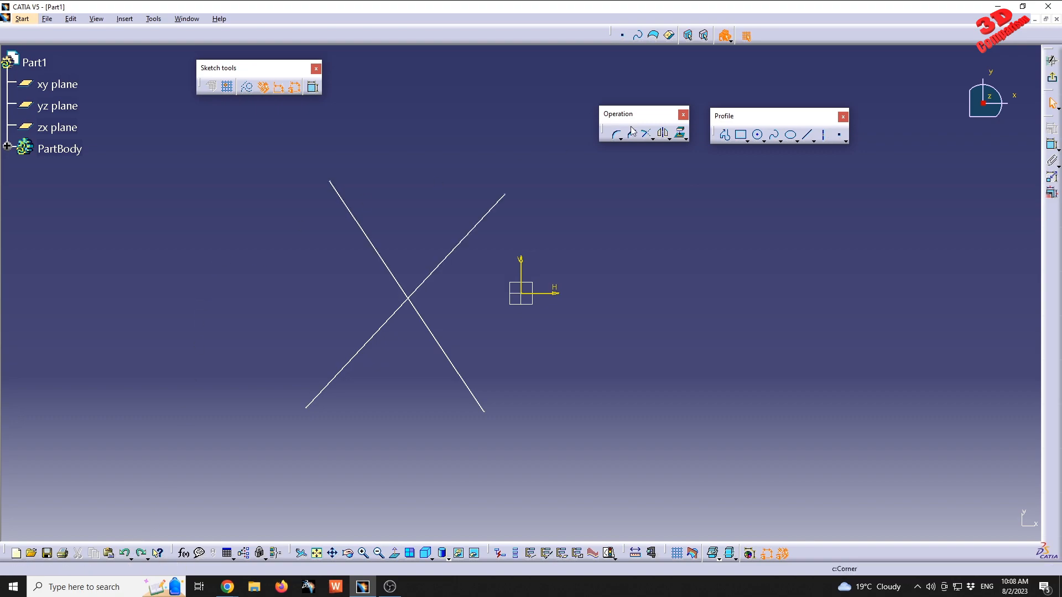
Step: Shorten the lower end of the upward-sloping line to a length of about 123 mm, trimming only that element
left_click(646, 134)
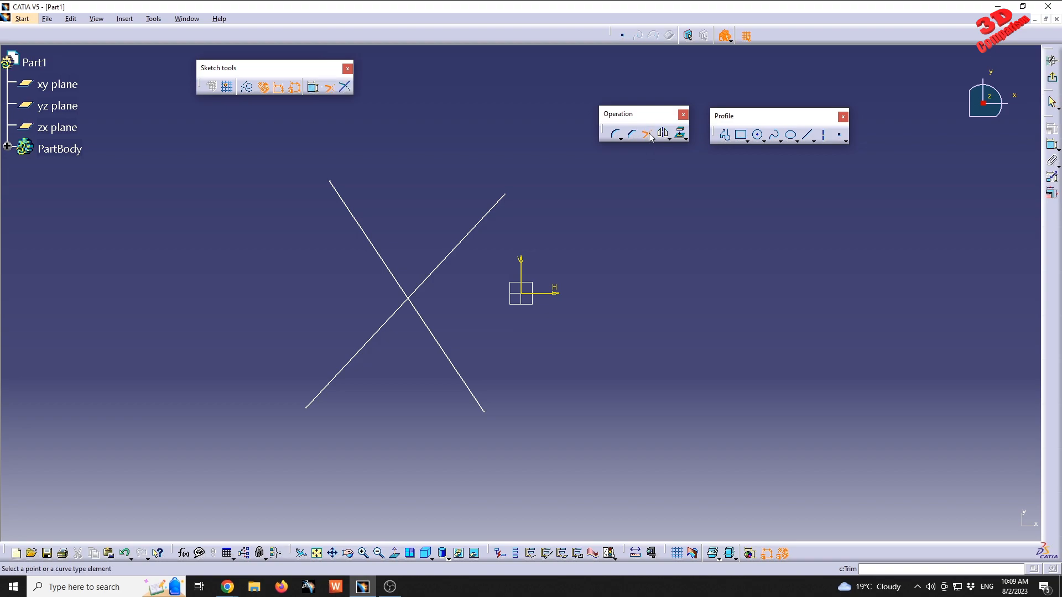
left_click(346, 92)
left_click(398, 320)
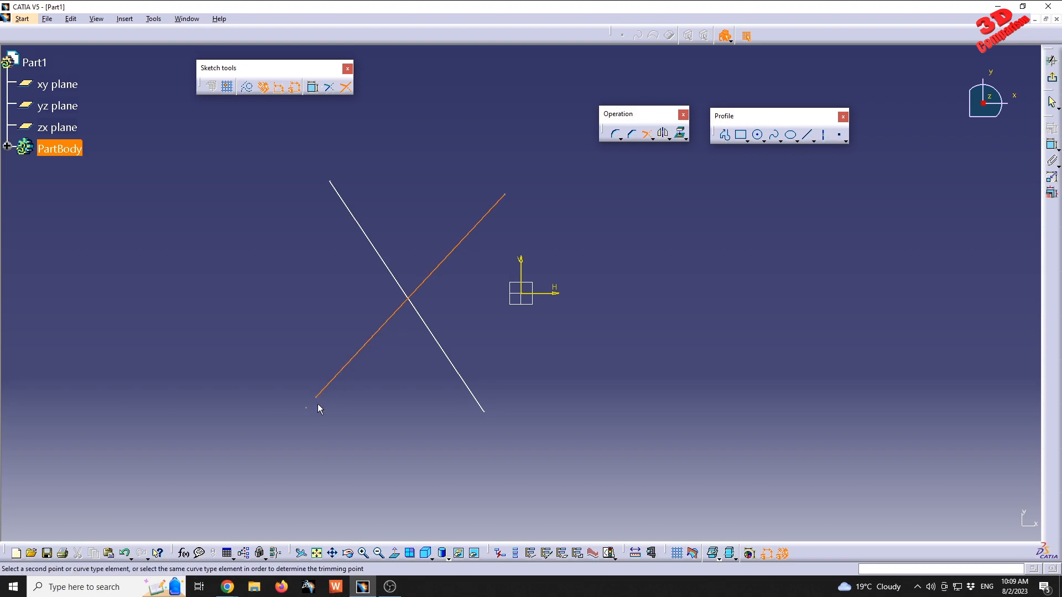
double_click(339, 378)
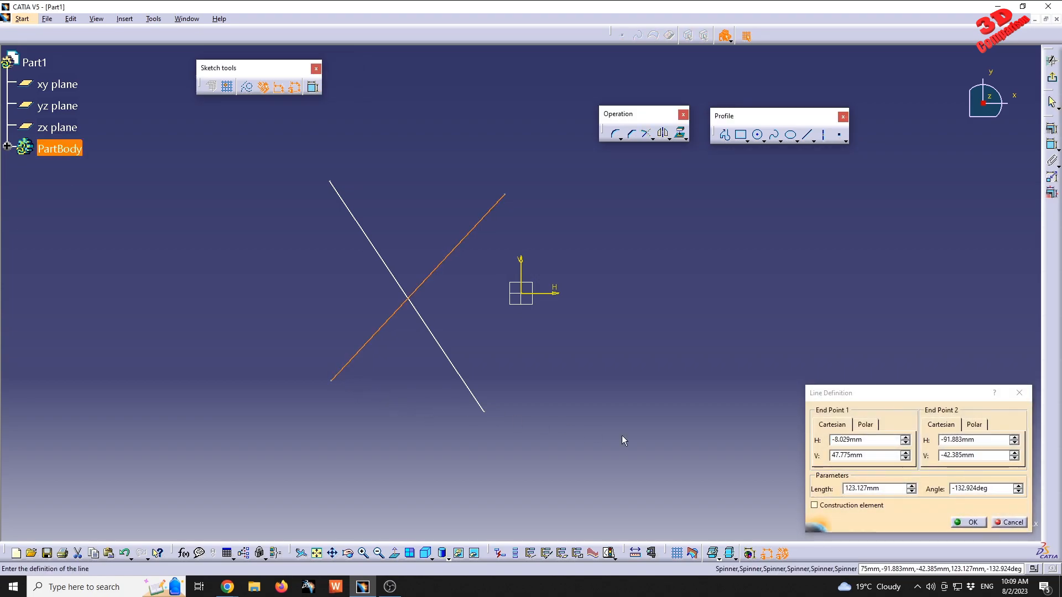
left_click(975, 522)
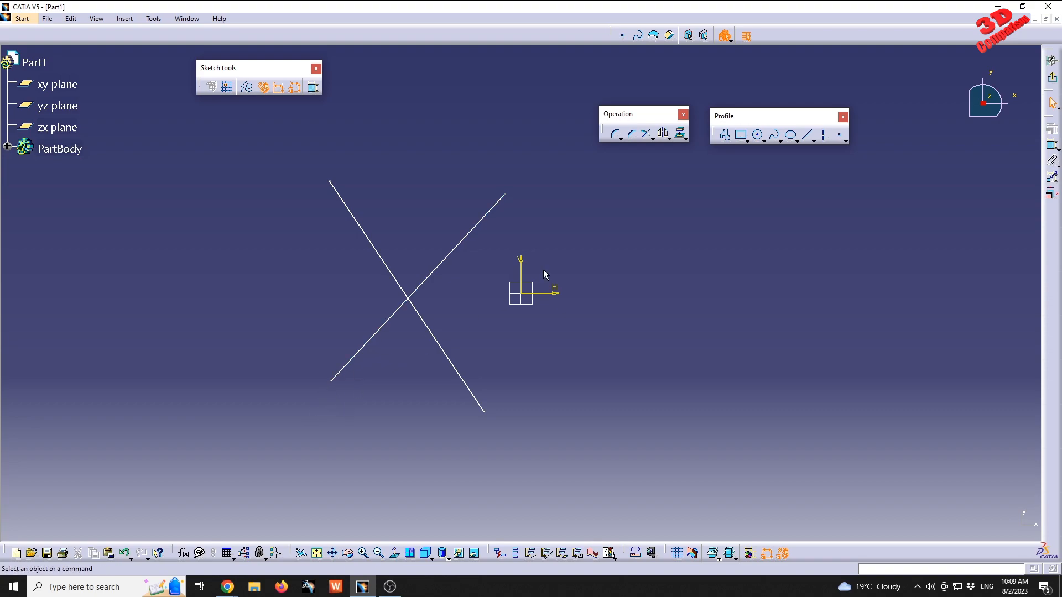
Step: Trim the upward-sloping line at the other line, keeping its lower half and leaving the other line whole
left_click(646, 134)
left_click(394, 314)
left_click(411, 299)
Step: Examine the supporting elements of the coincidence constraint created at the trim point in Sketch.1
left_click(7, 146)
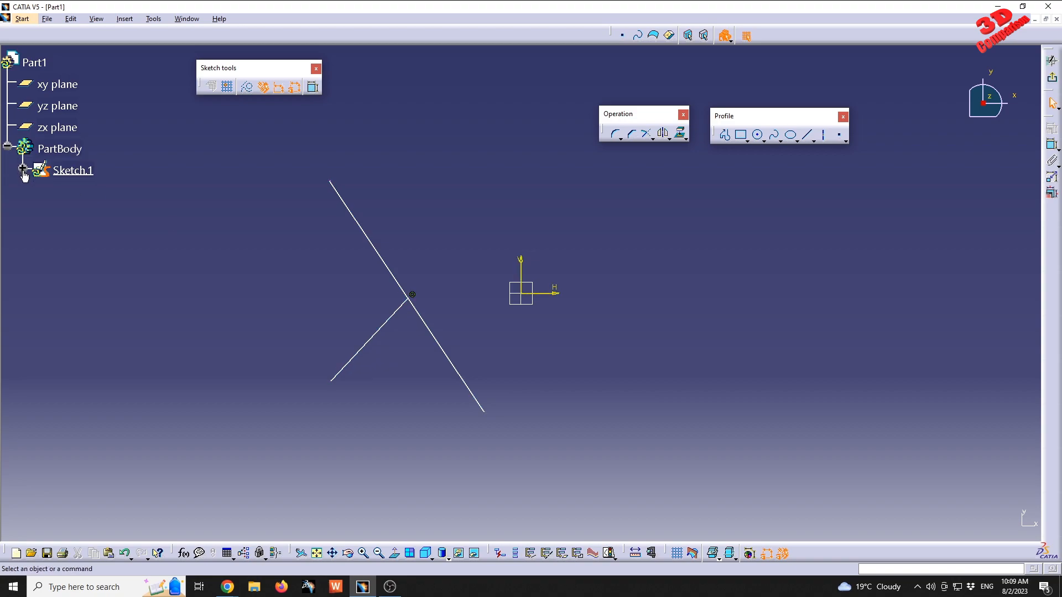
left_click(23, 169)
left_click(38, 233)
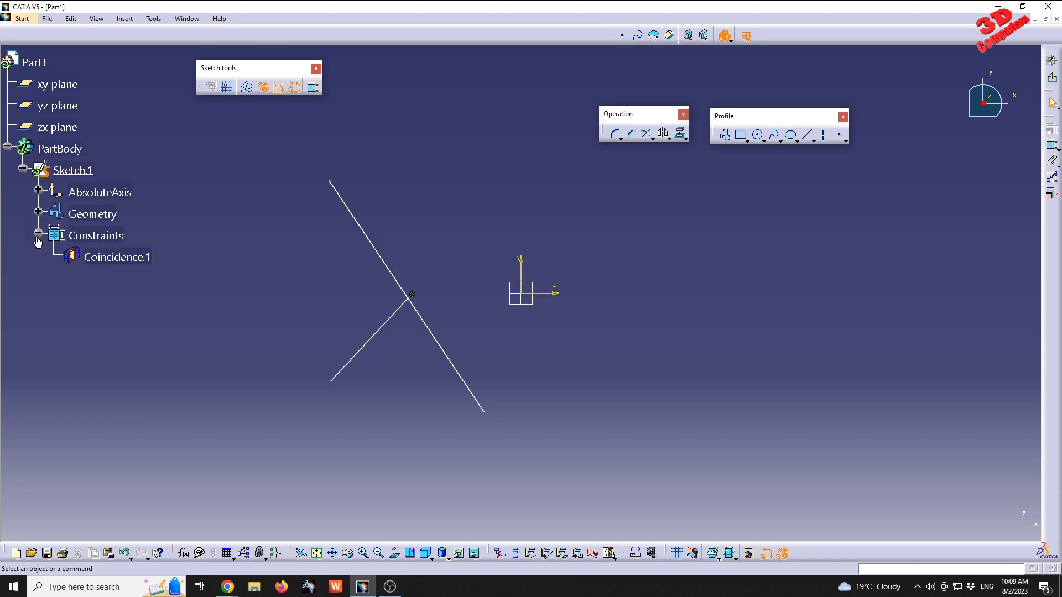
left_click(135, 258)
double_click(141, 257)
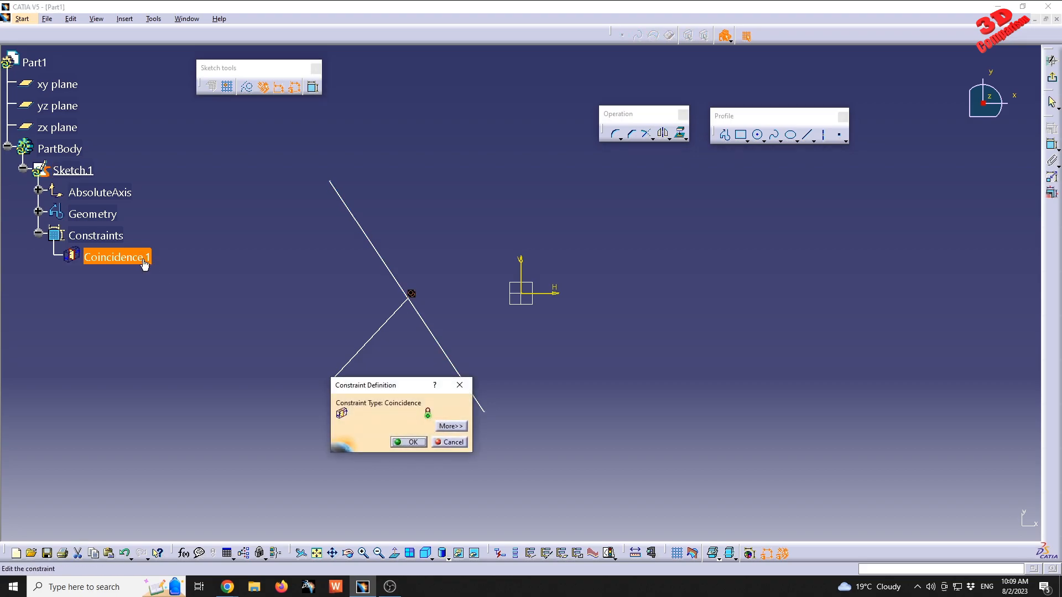
left_click(450, 426)
left_click(527, 442)
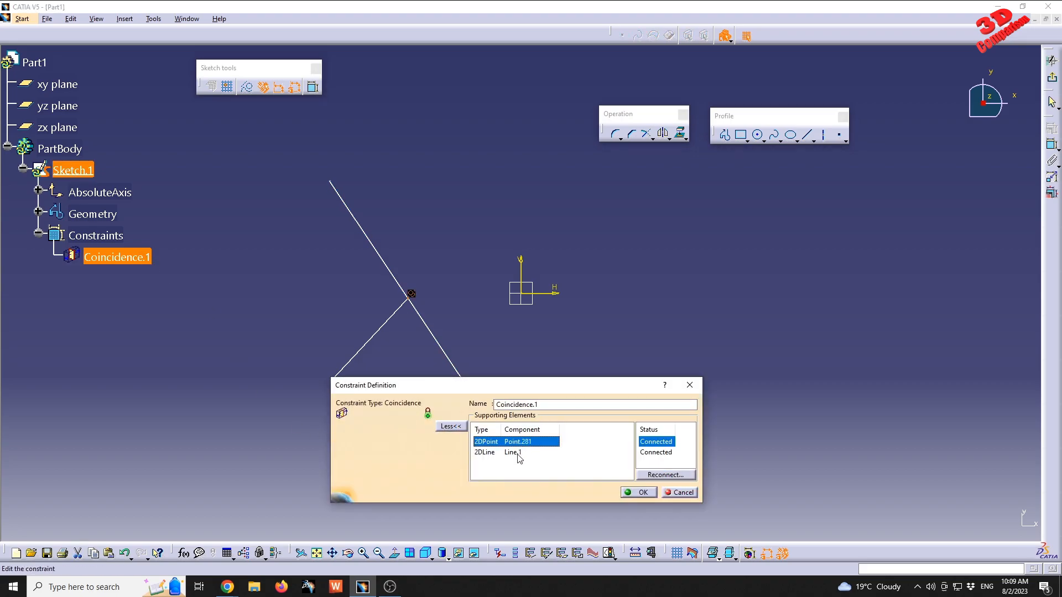
left_click(519, 453)
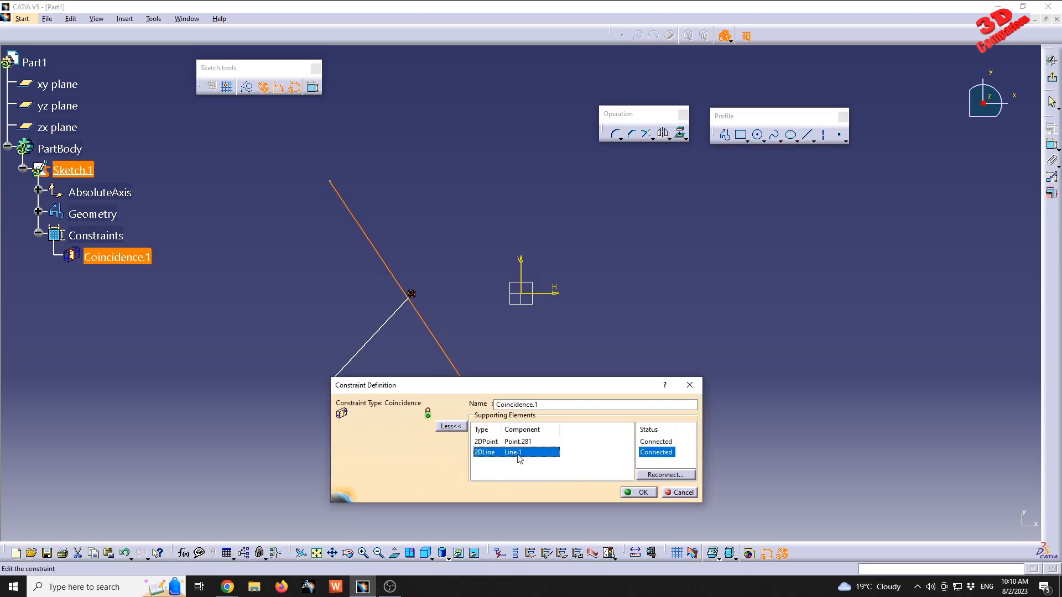
left_click(653, 494)
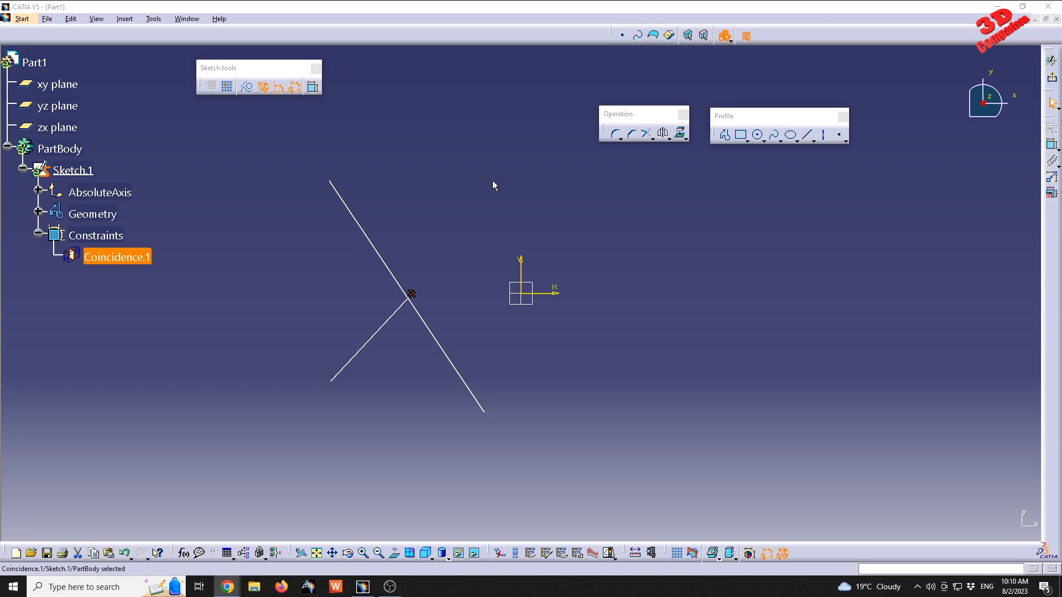
left_click(480, 234)
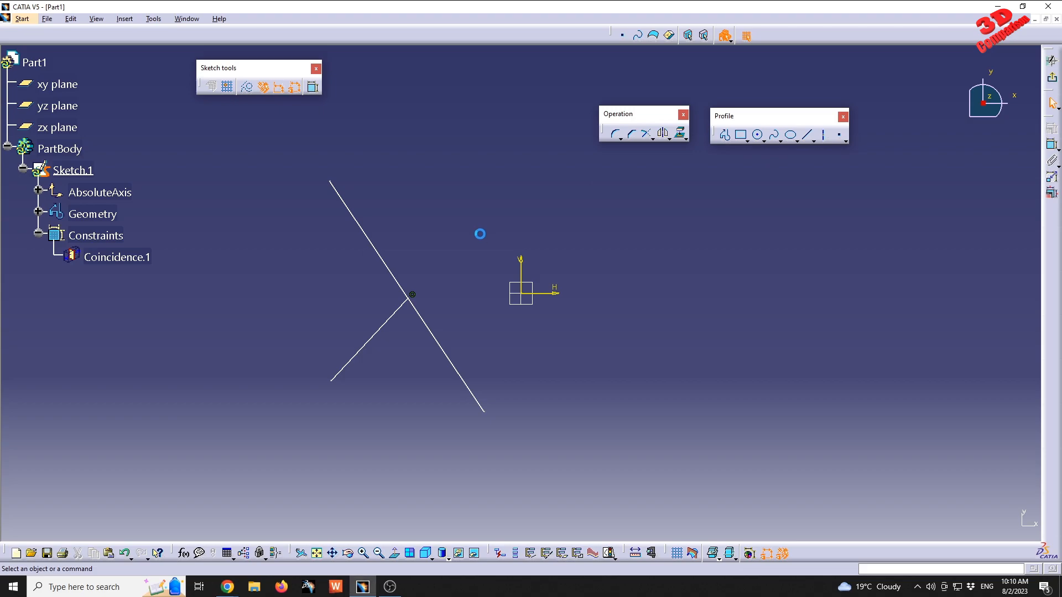
Step: Start the Break command and bring the Sketch tools toolbar back as a floating toolbar above the sketched lines
left_click(652, 138)
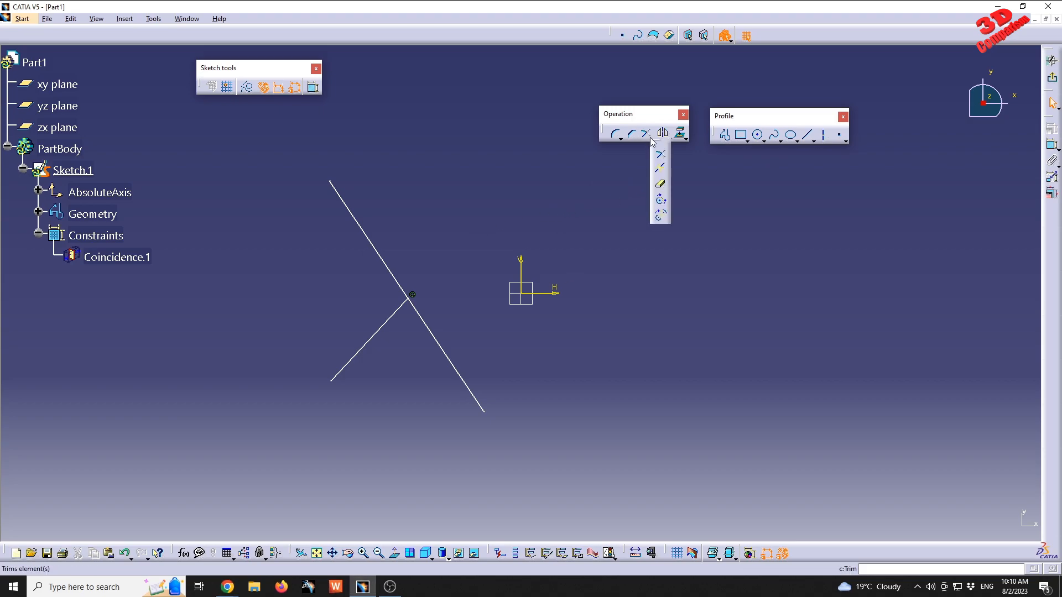
left_click(663, 172)
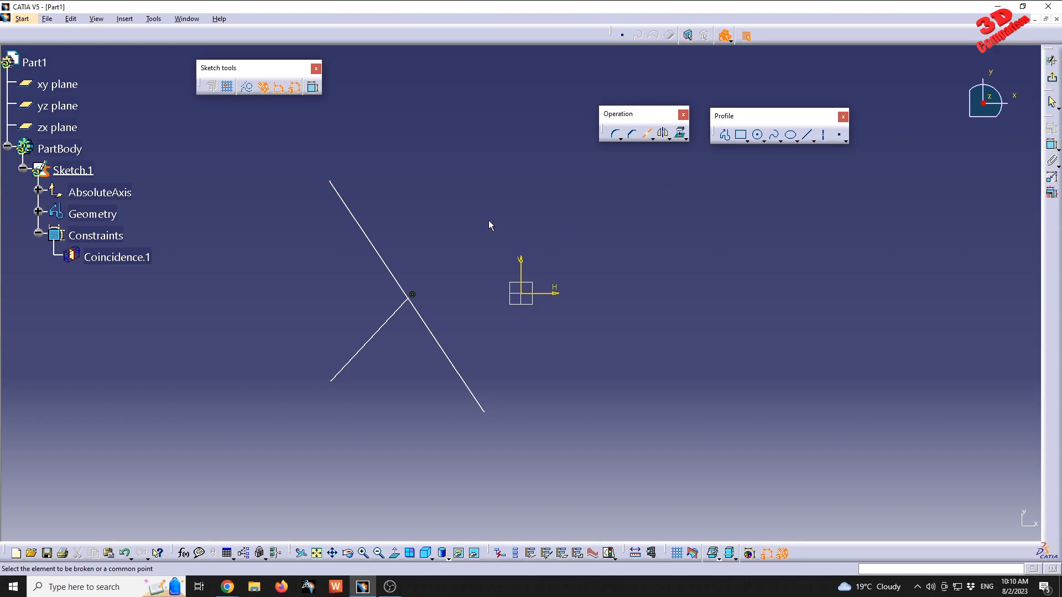
double_click(243, 68)
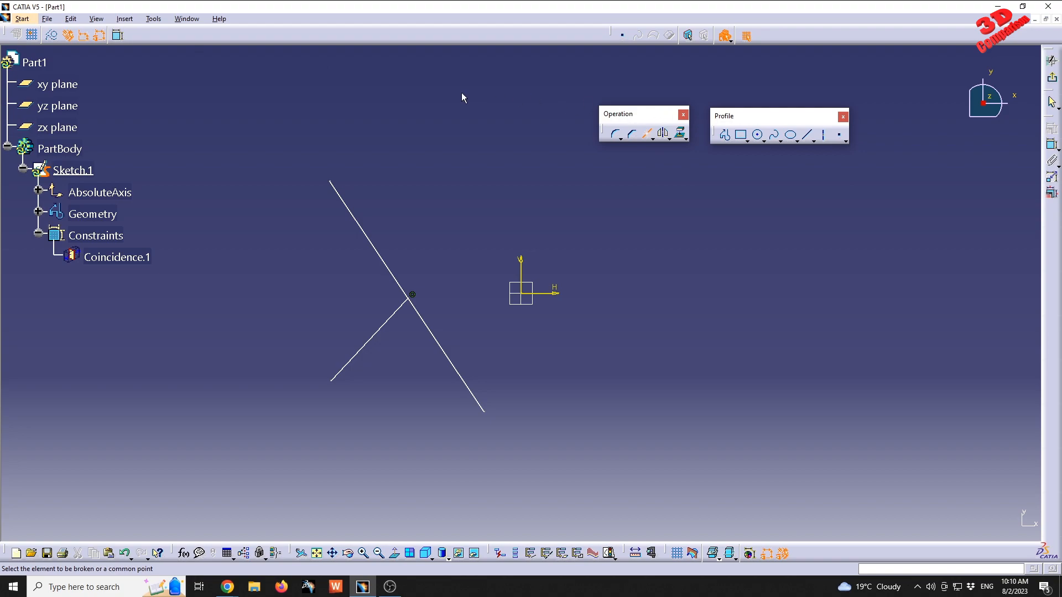
right_click(324, 36)
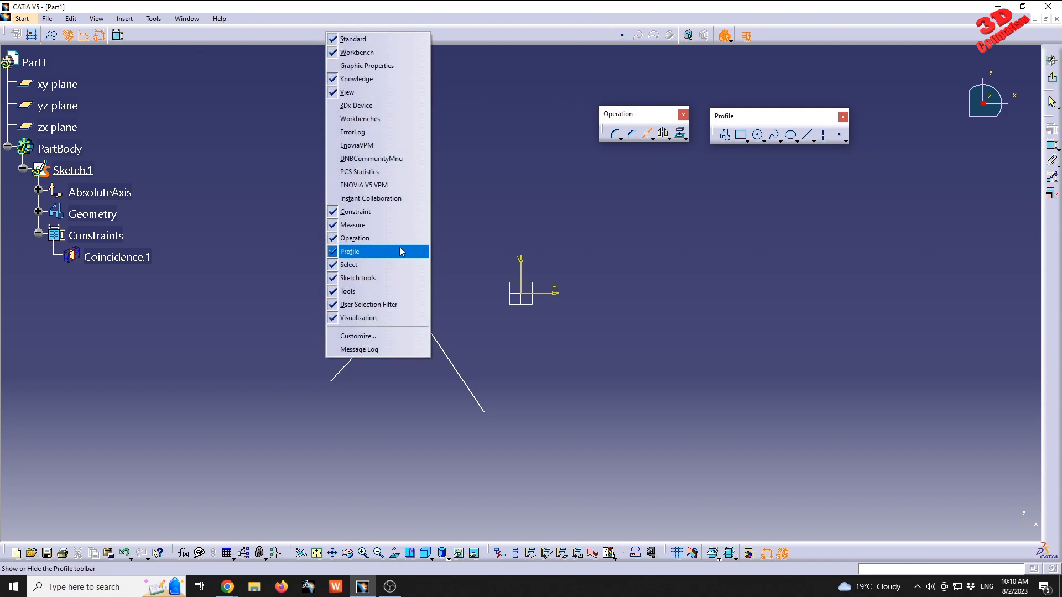
left_click(383, 279)
right_click(243, 36)
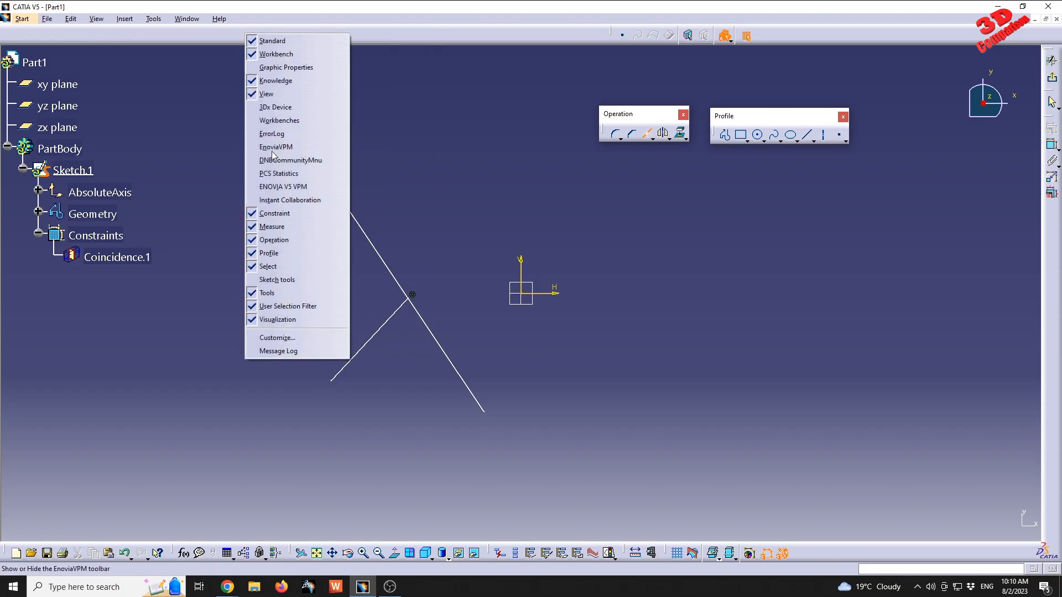
left_click(297, 280)
left_click_drag(4, 35, 273, 74)
left_click_drag(421, 95, 540, 147)
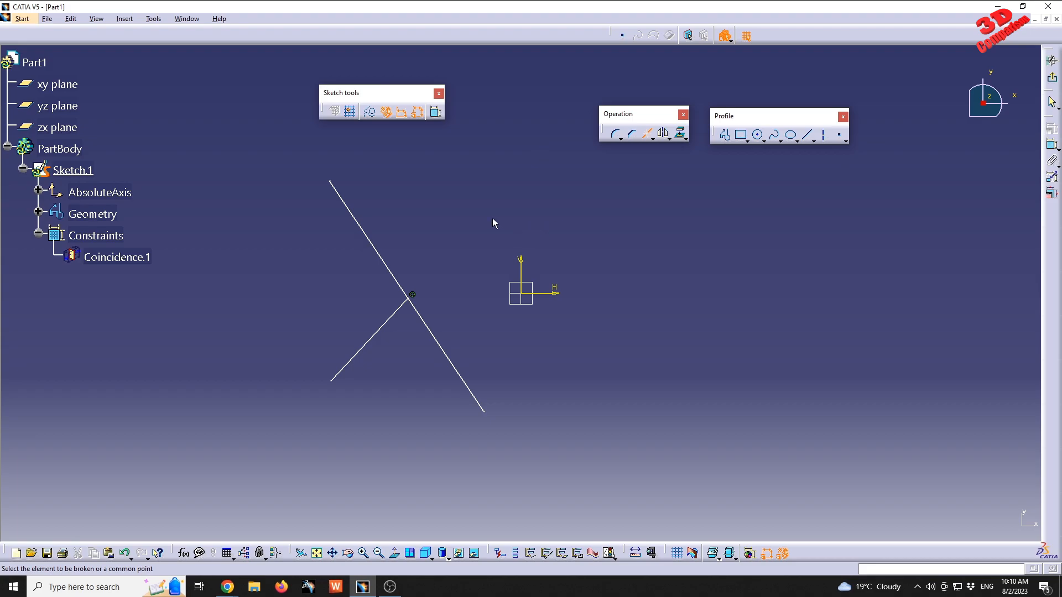
Step: Sketch a horizontal line about 34 mm above the origin, running right from near the vertical axis
left_click(808, 135)
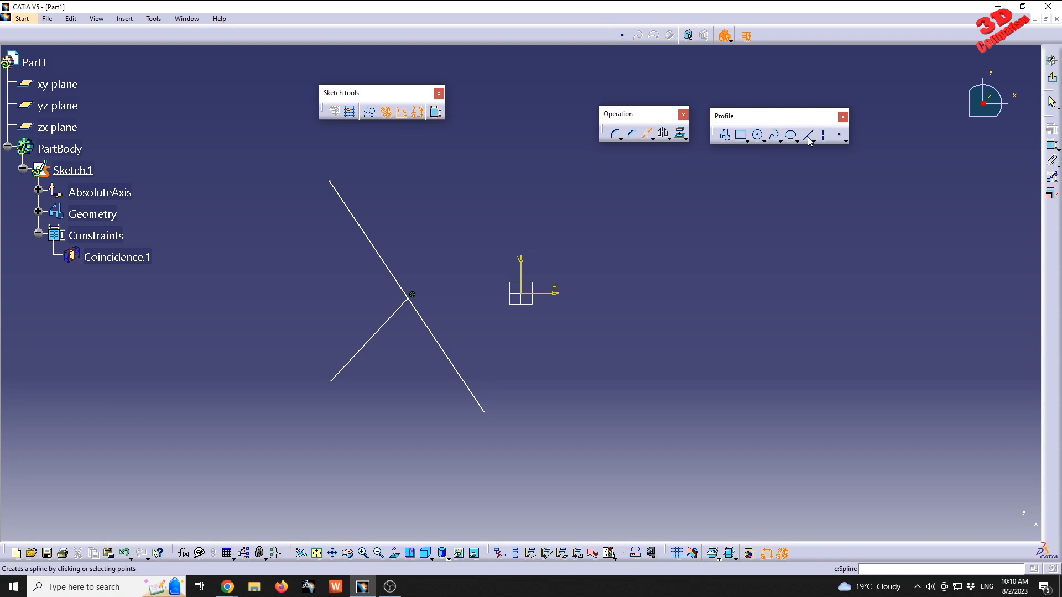
left_click(510, 222)
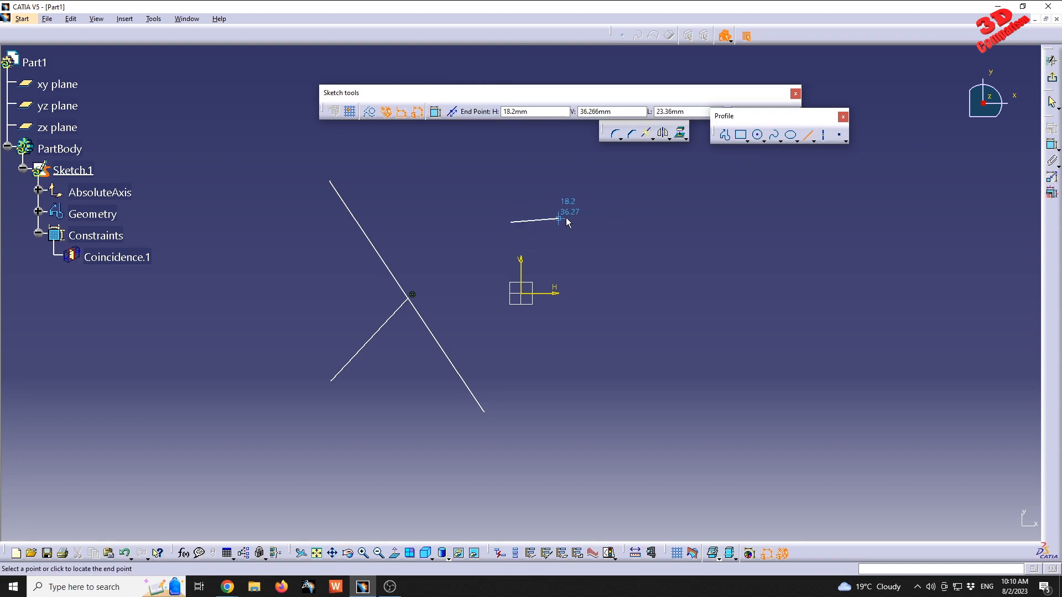
left_click(675, 222)
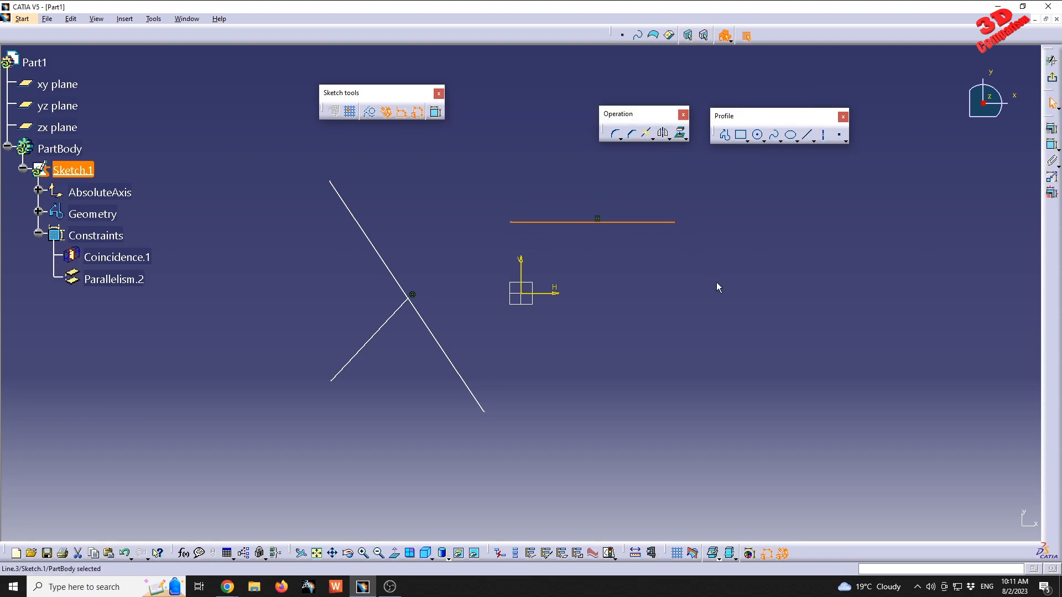
Step: Break the horizontal line into two segments at about H 46 mm, V 34 mm
left_click(648, 135)
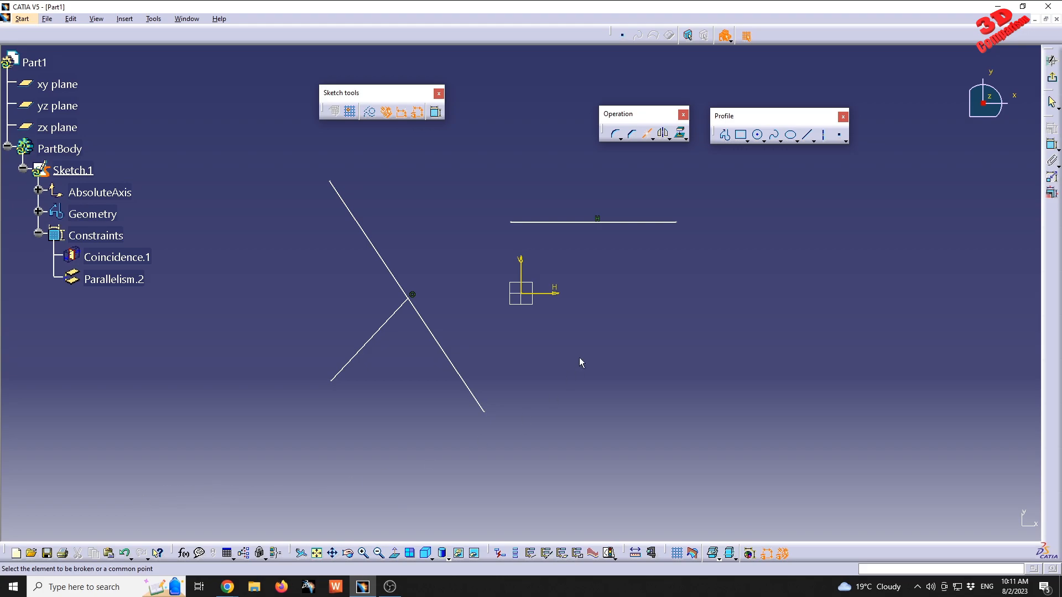
left_click(628, 225)
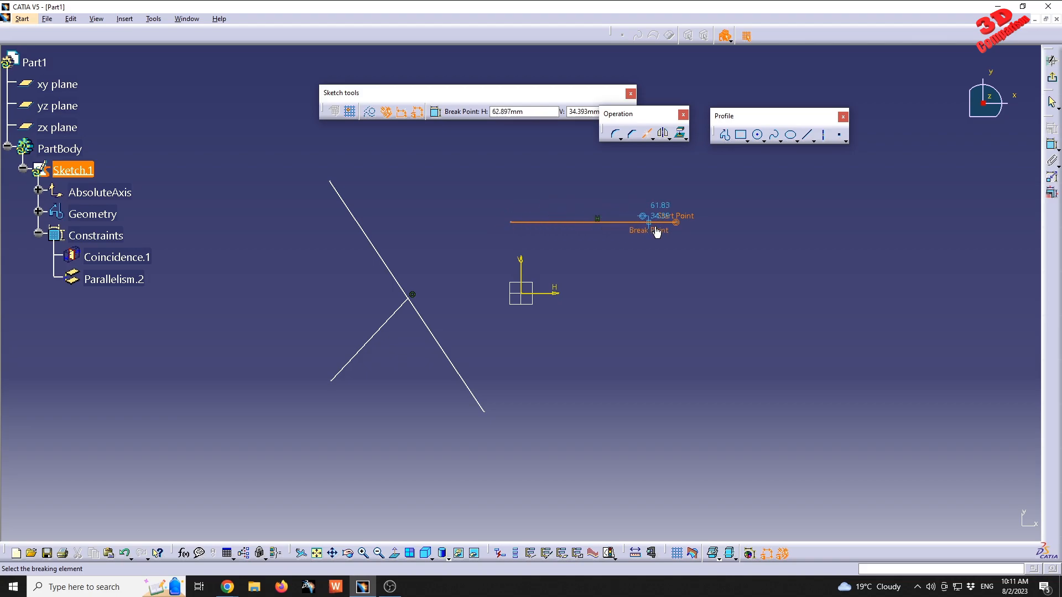
left_click(623, 224)
Step: Check the break point's definition and its coincidence constraint, and shift the right segment further right with its shared point still attached
double_click(617, 222)
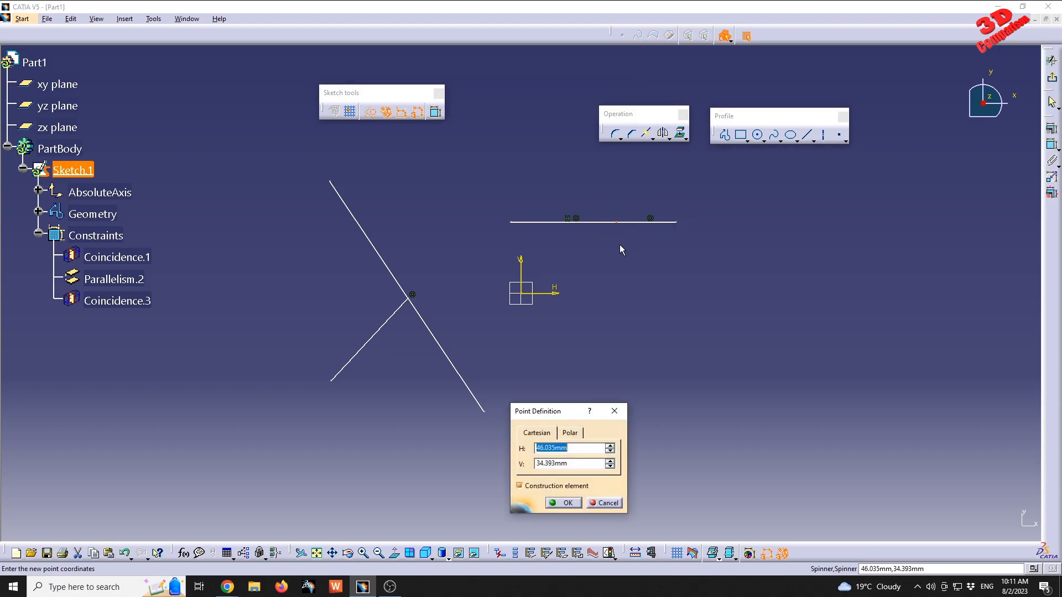
left_click(564, 502)
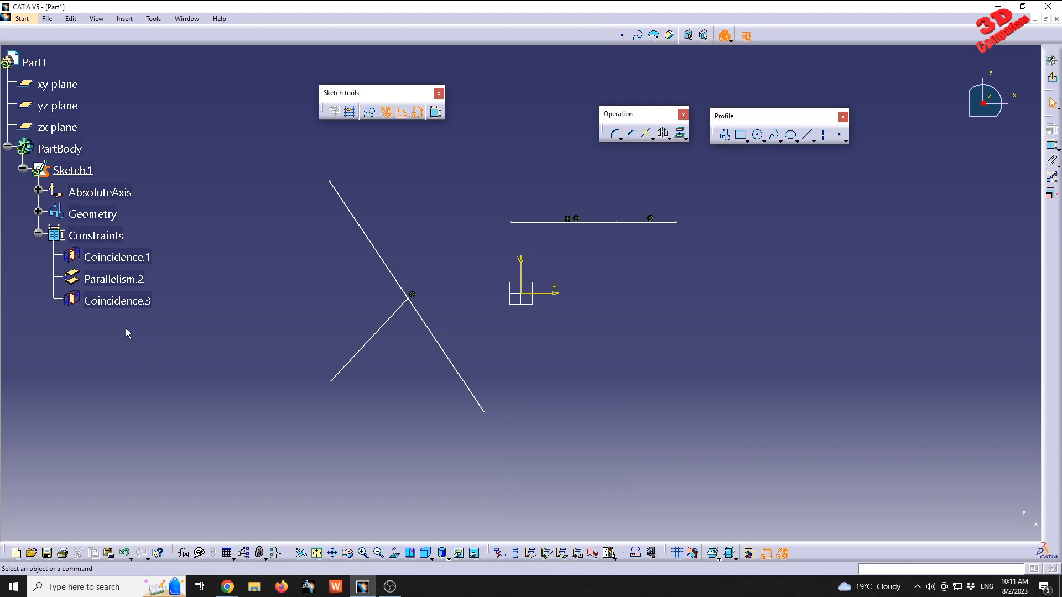
double_click(138, 302)
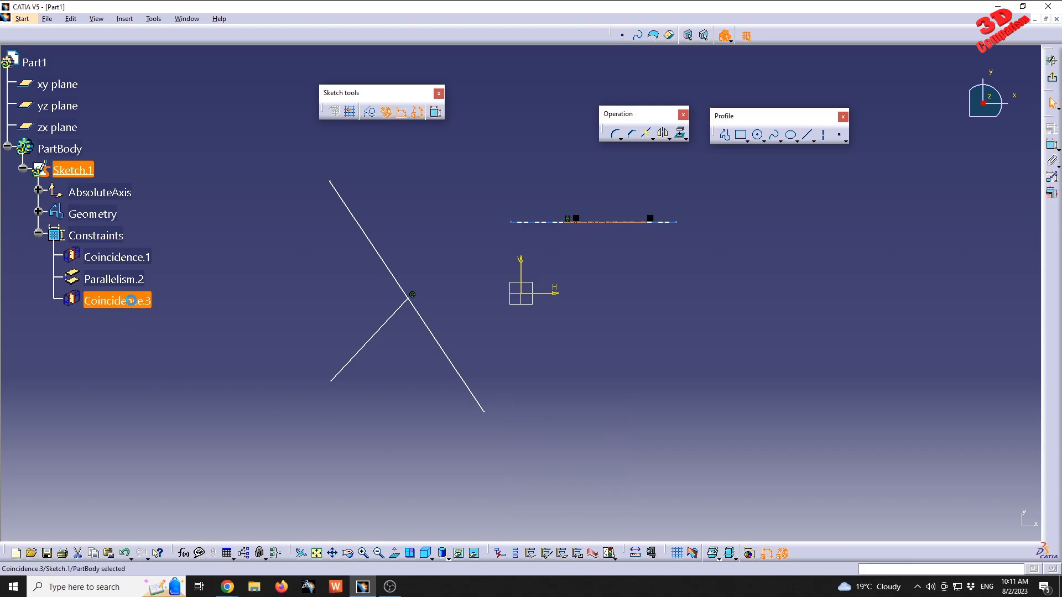
mouse_move(629, 224)
left_mouse_down()
mouse_move(804, 263)
mouse_move(699, 218)
mouse_move(723, 218)
mouse_move(692, 216)
mouse_move(734, 223)
left_mouse_up()
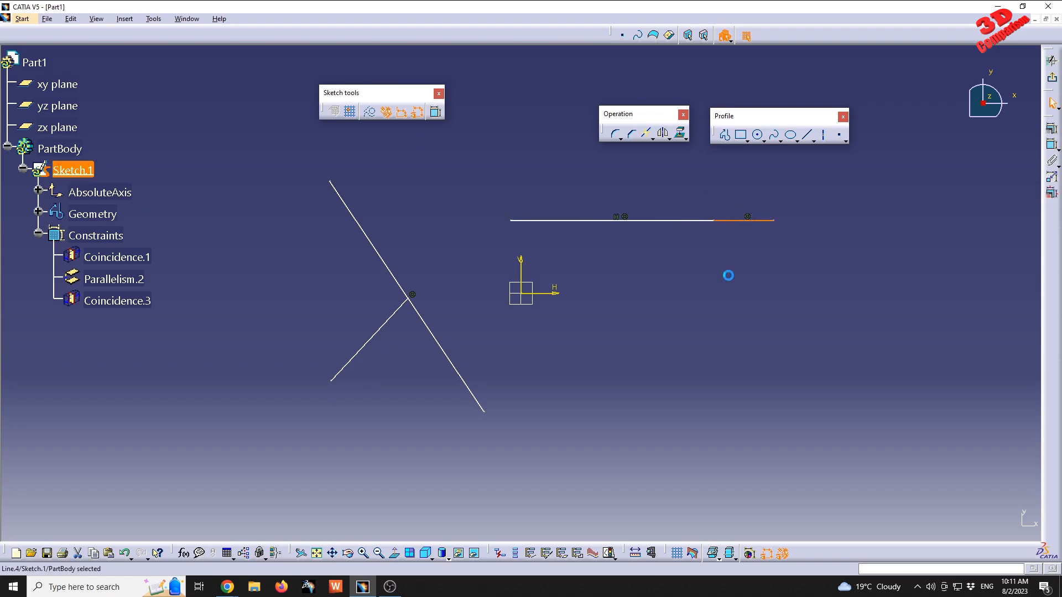
Step: With the sketch geometry expanded in the tree, isolate the horizontal segments' common point using Break and move the short segment away to the right
left_click(647, 133)
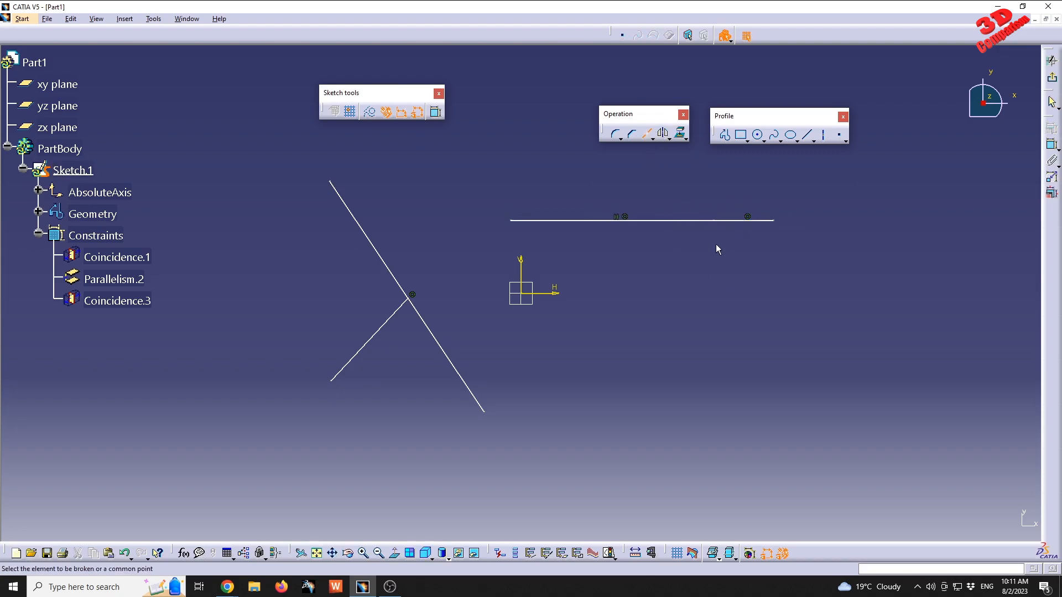
left_click(721, 221)
left_click(38, 212)
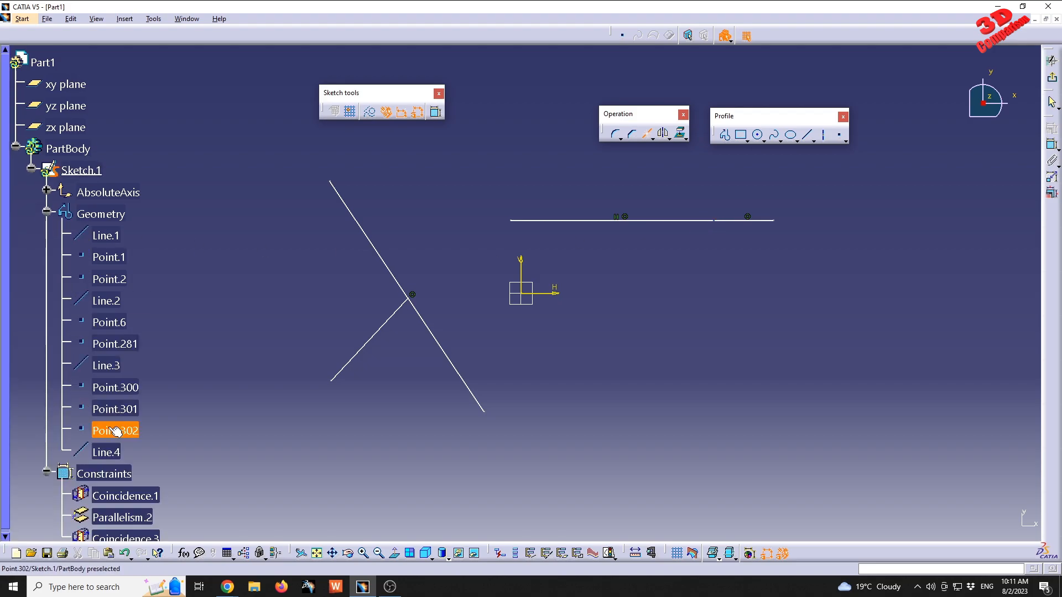
left_click(714, 221)
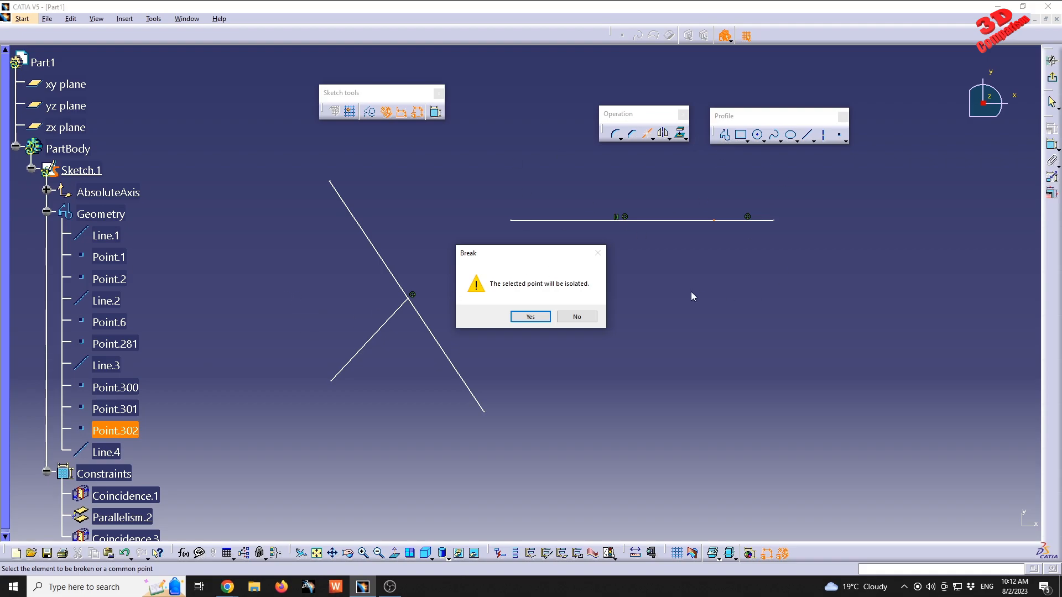
left_click(530, 318)
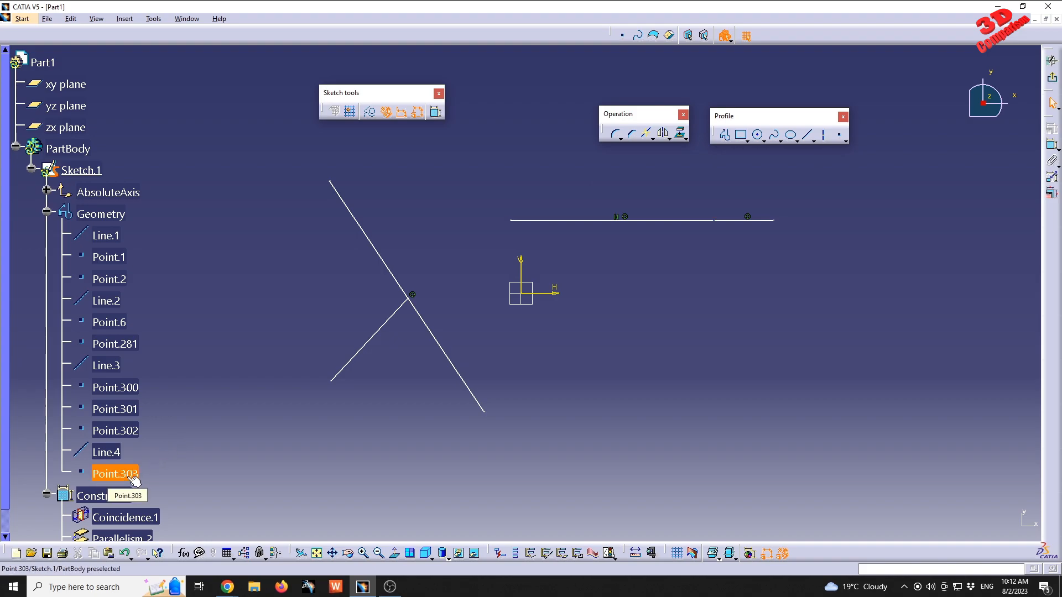
left_click_drag(727, 224, 803, 226)
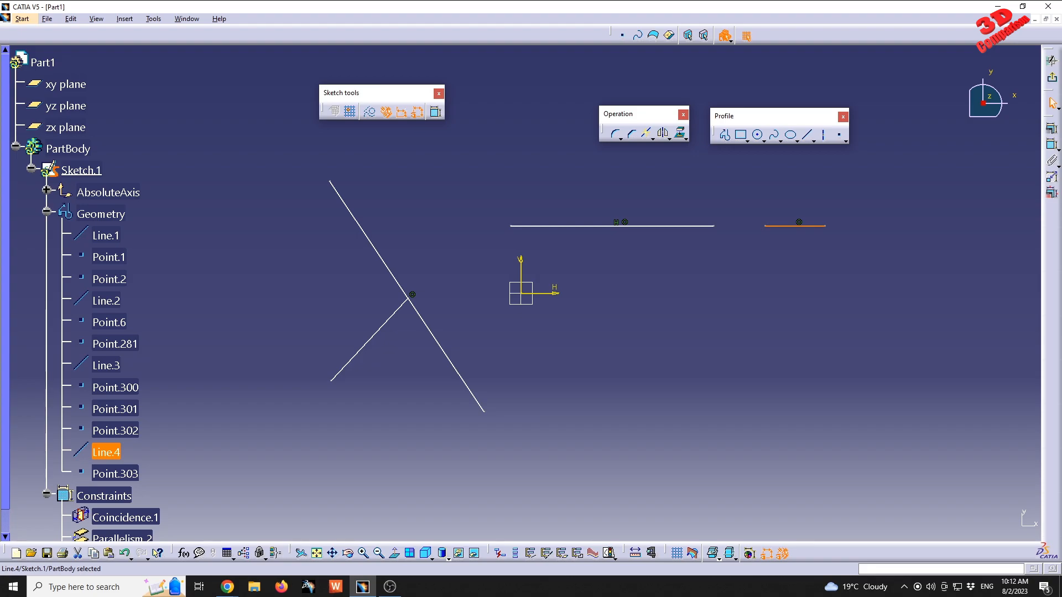
left_click(671, 293)
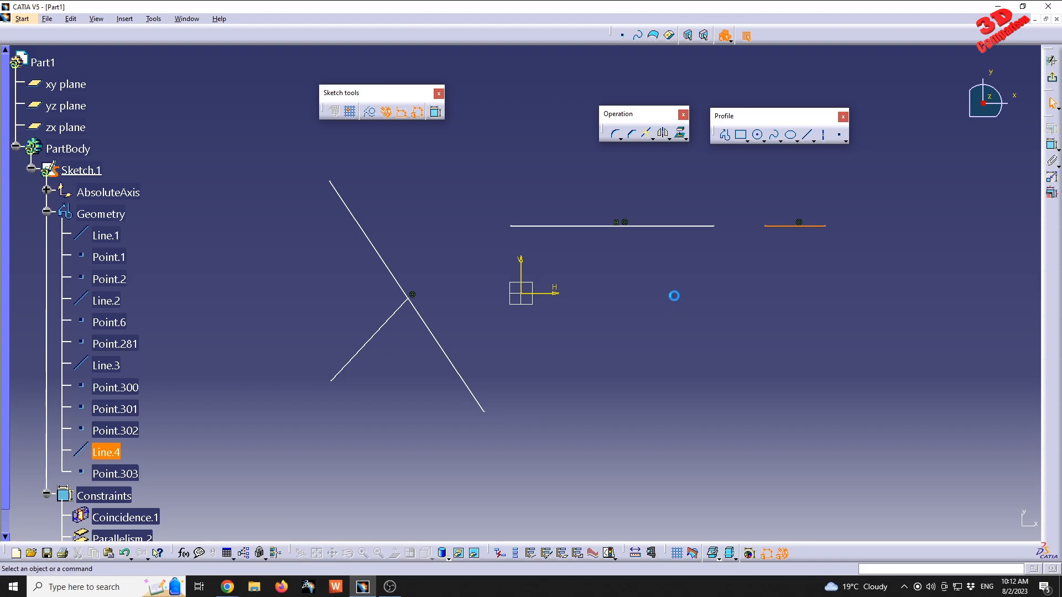
Step: Sketch two inclined lines converging to the right below the horizontal segments, ending the lower one at about H 168 mm, V -50 mm
left_click(807, 136)
left_click(657, 282)
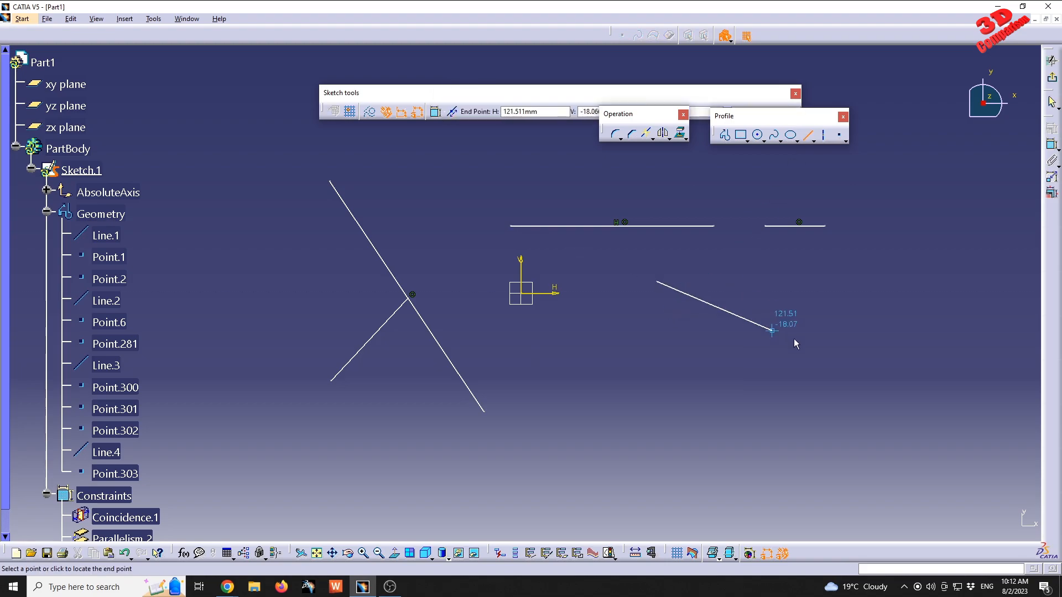
left_click(853, 326)
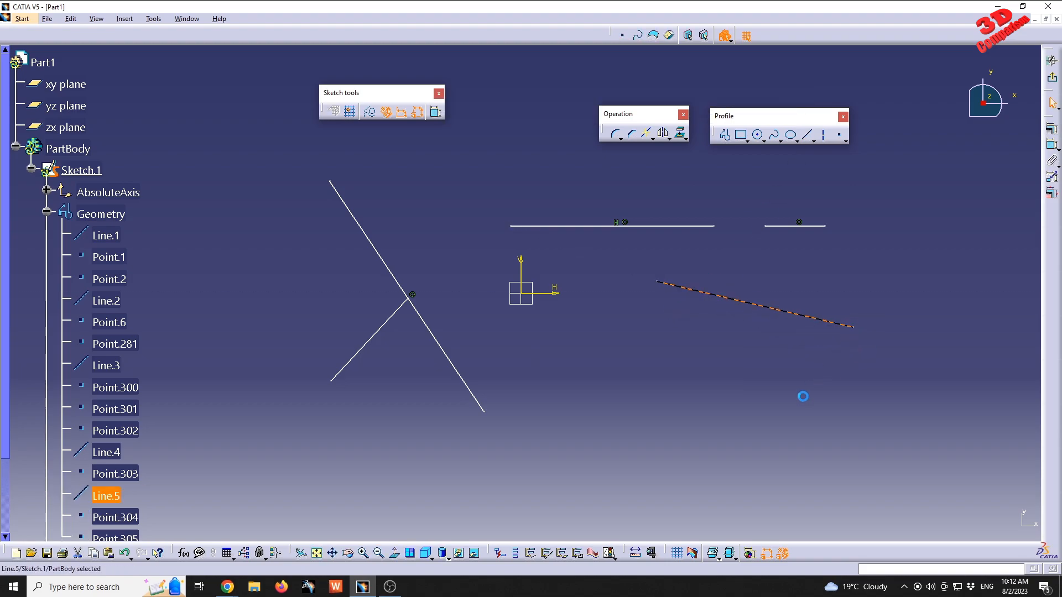
left_click(807, 135)
left_click(668, 451)
left_click(867, 397)
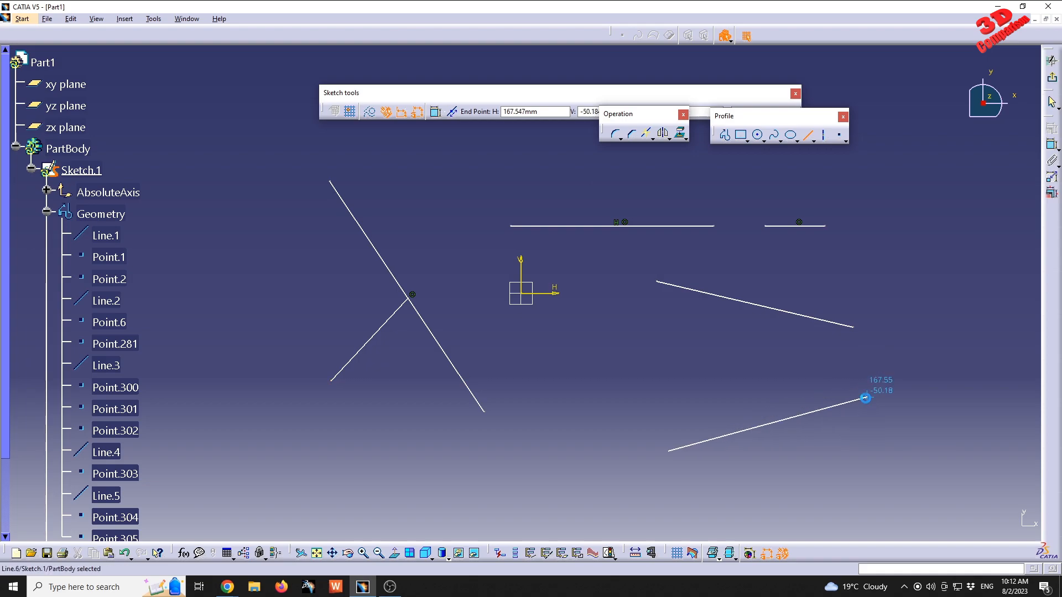
Step: Break the lower inclined line using the upper inclined line as the breaking element, extending it to their virtual intersection
left_click(646, 133)
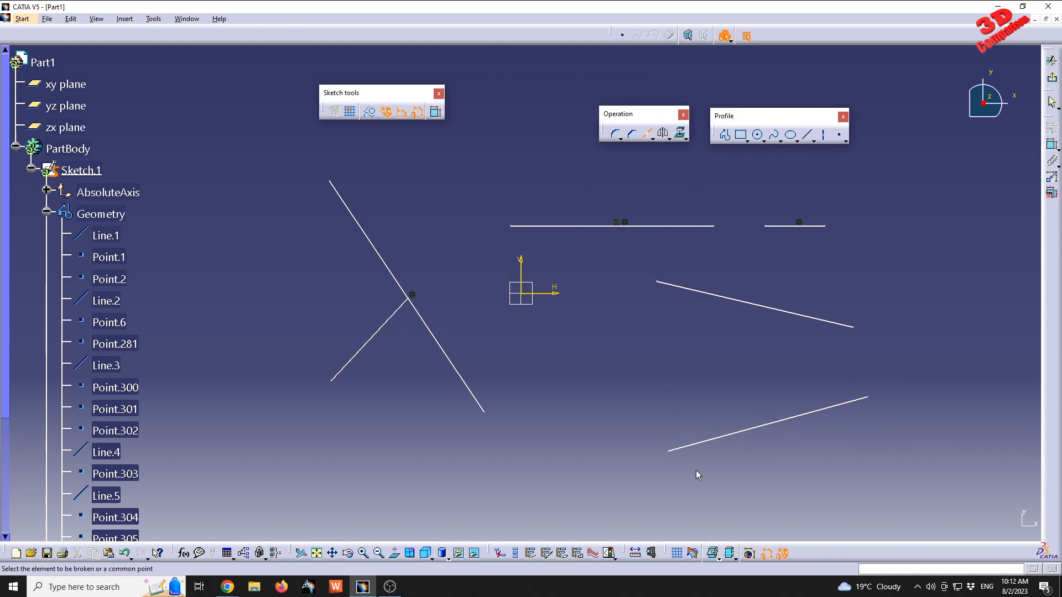
left_click(742, 437)
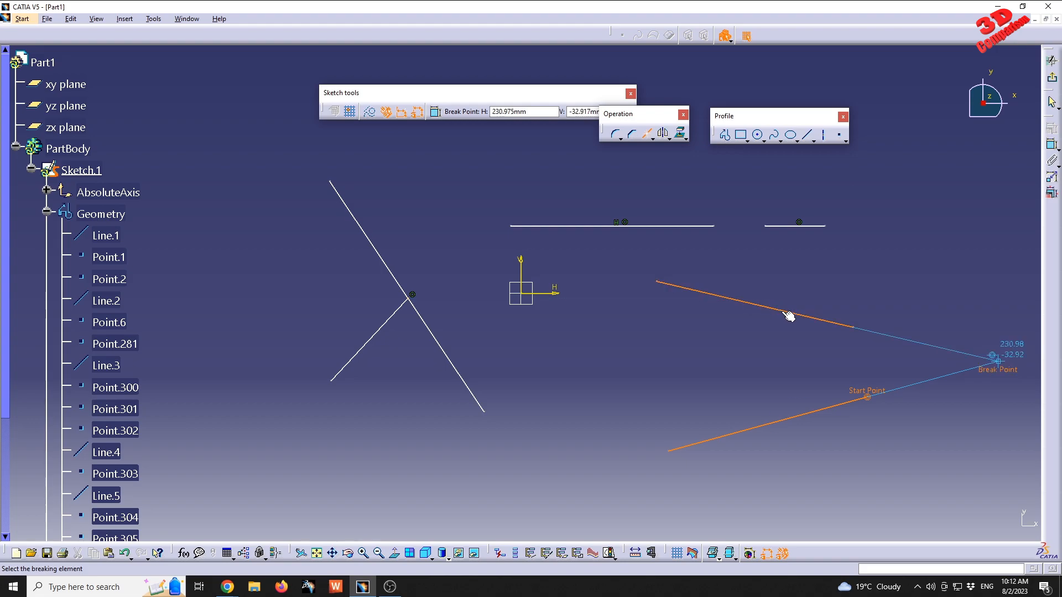
left_click(824, 325)
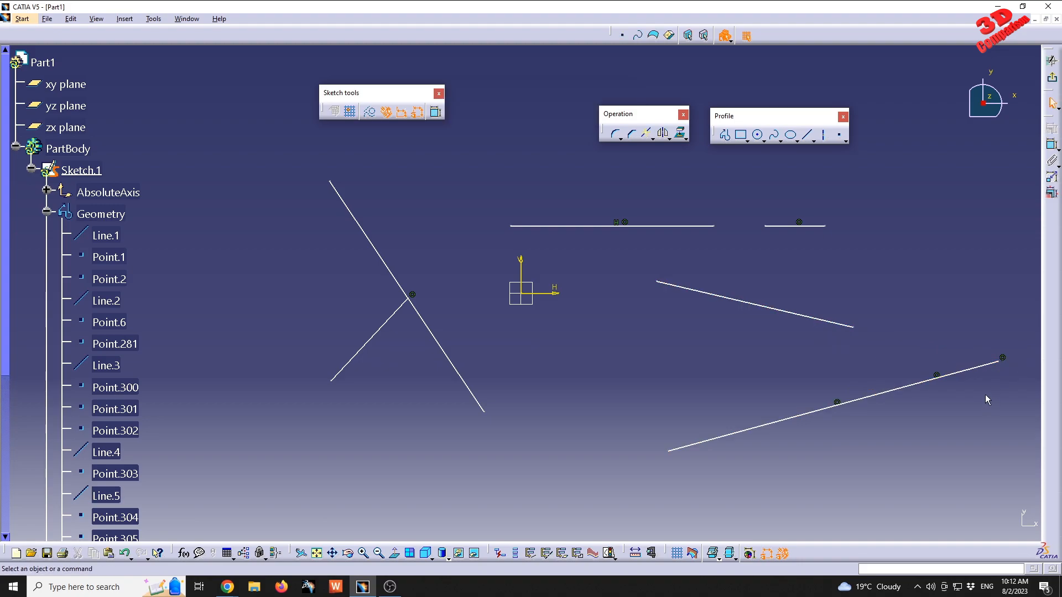
left_click(936, 380)
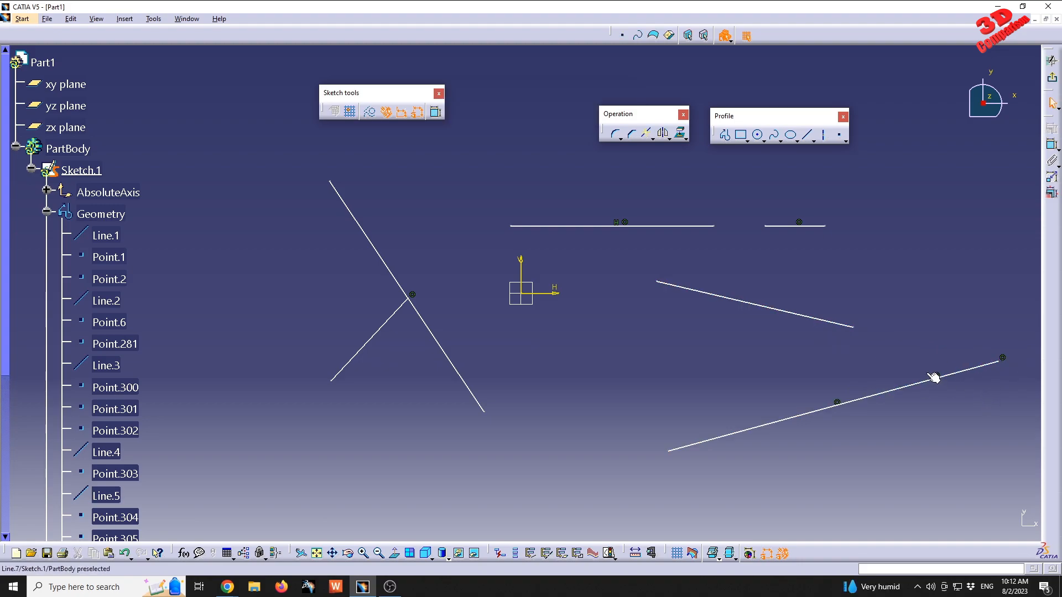
Step: Create a standalone point just above the upper inclined line, below the short horizontal segment
left_click(648, 136)
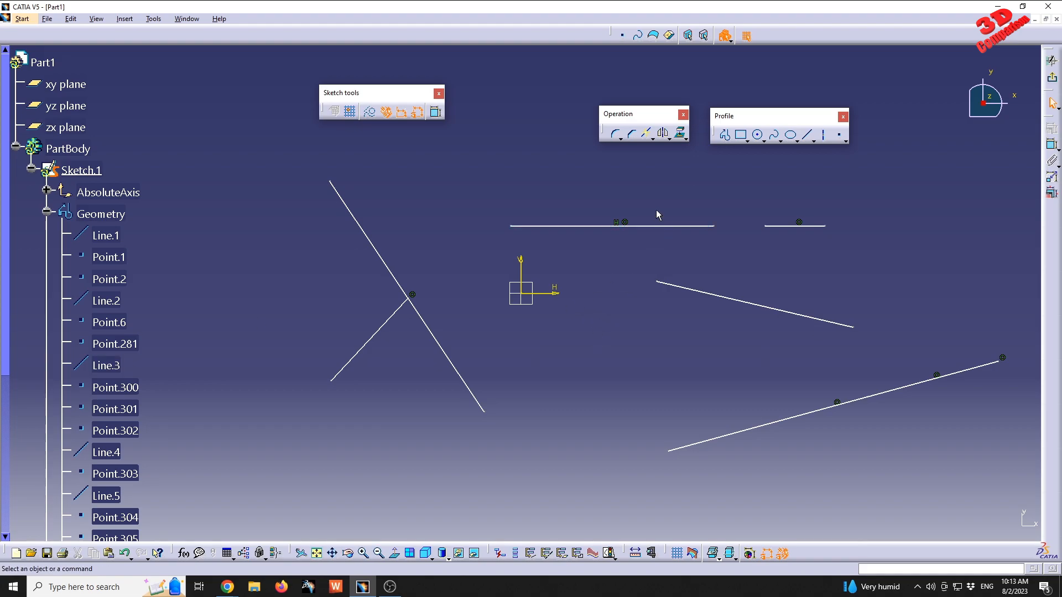
middle_click_drag(676, 237, 620, 258)
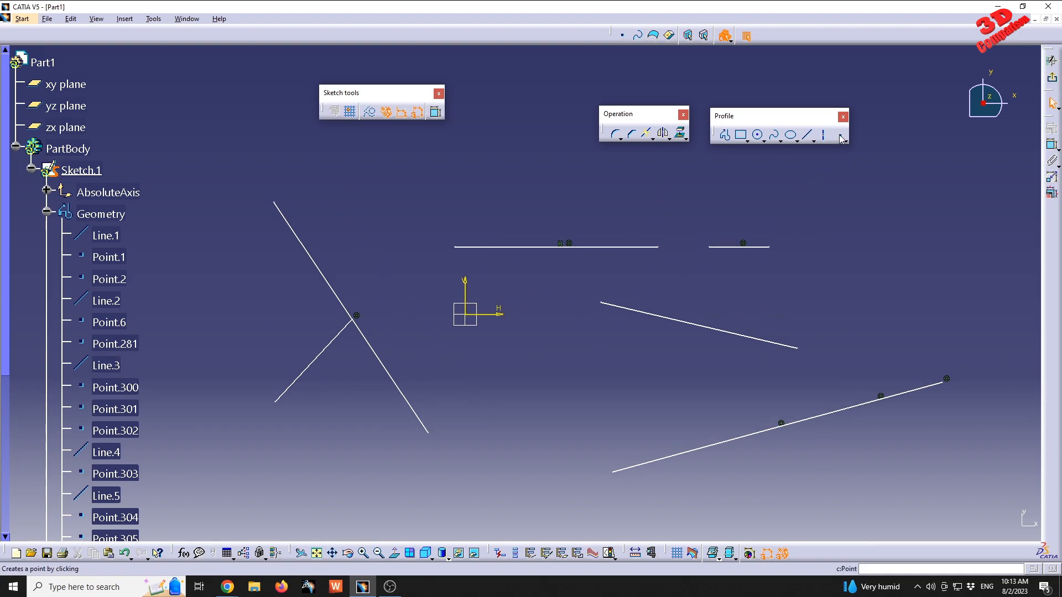
left_click(841, 136)
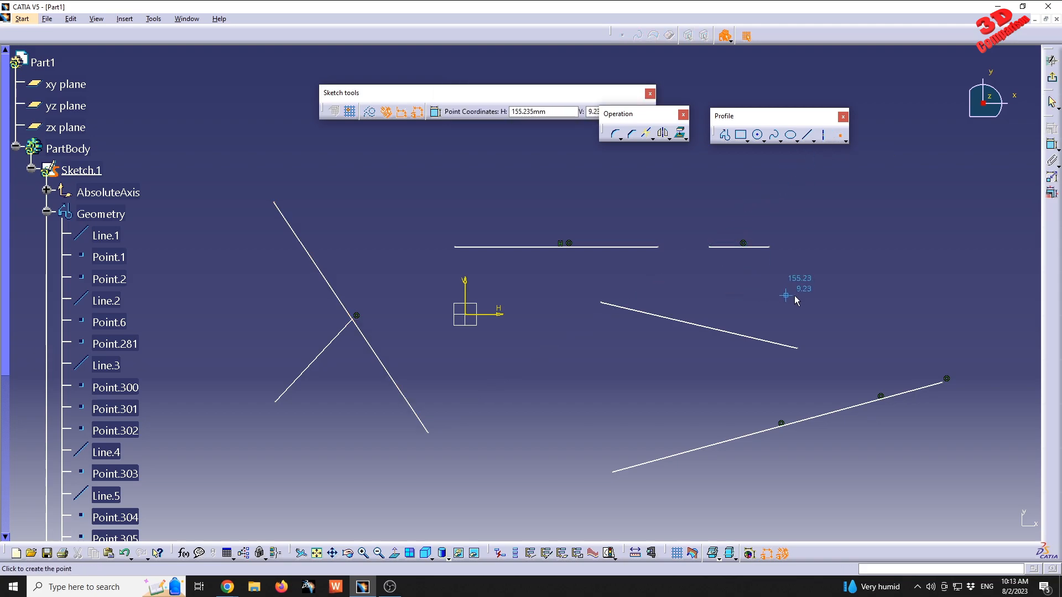
left_click(744, 289)
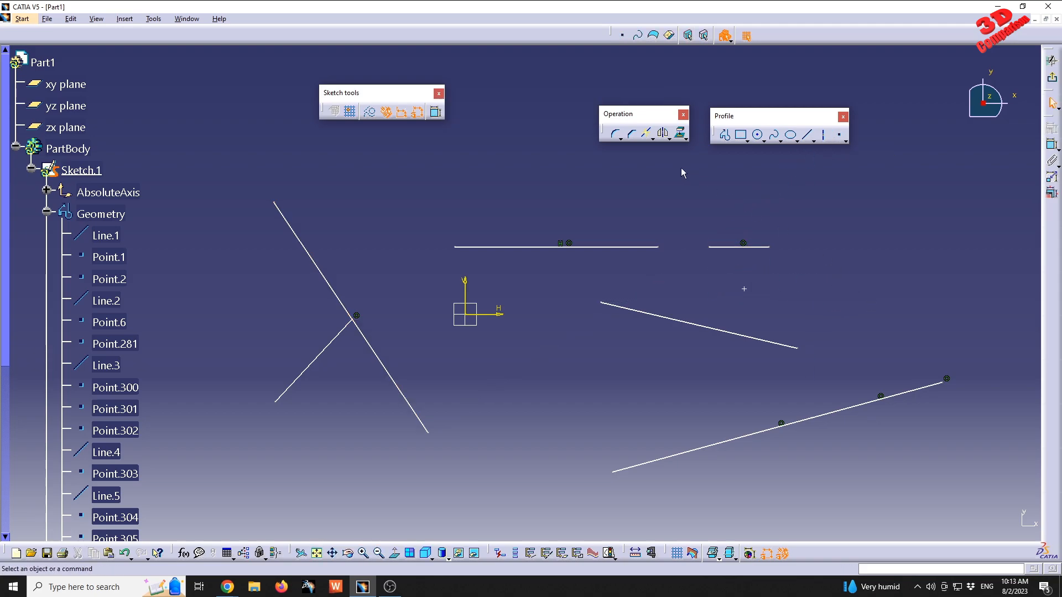
Step: Break the upper inclined line using the standalone point above it as the breaking element
left_click(647, 135)
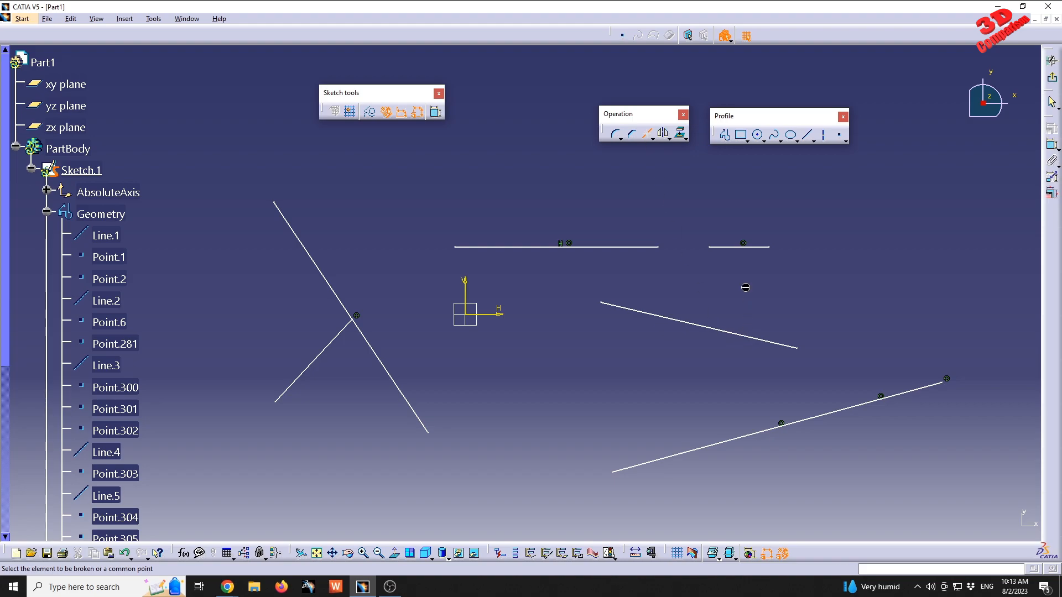
left_click(734, 335)
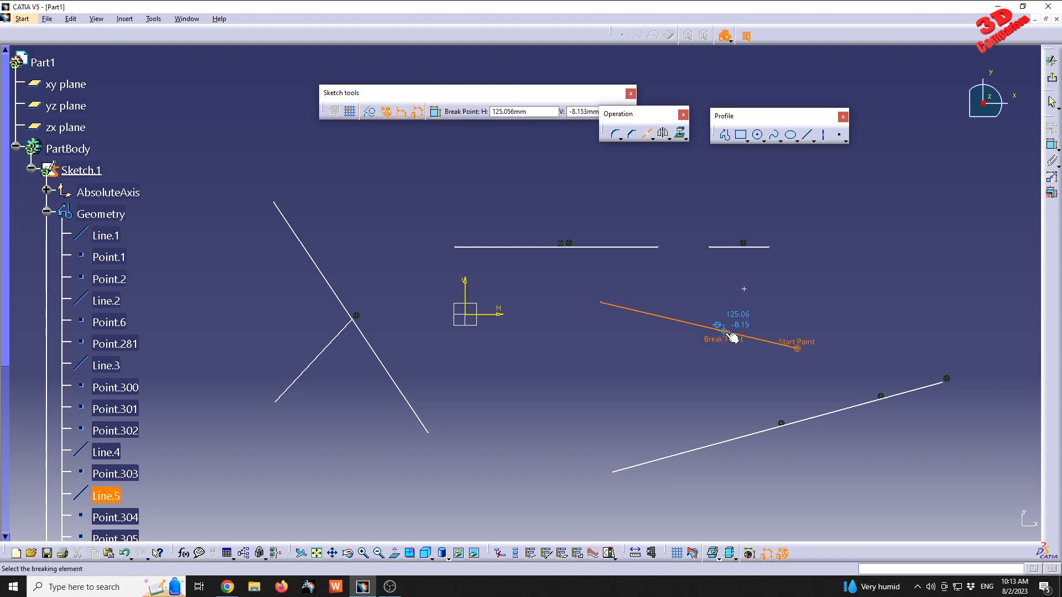
left_click(745, 289)
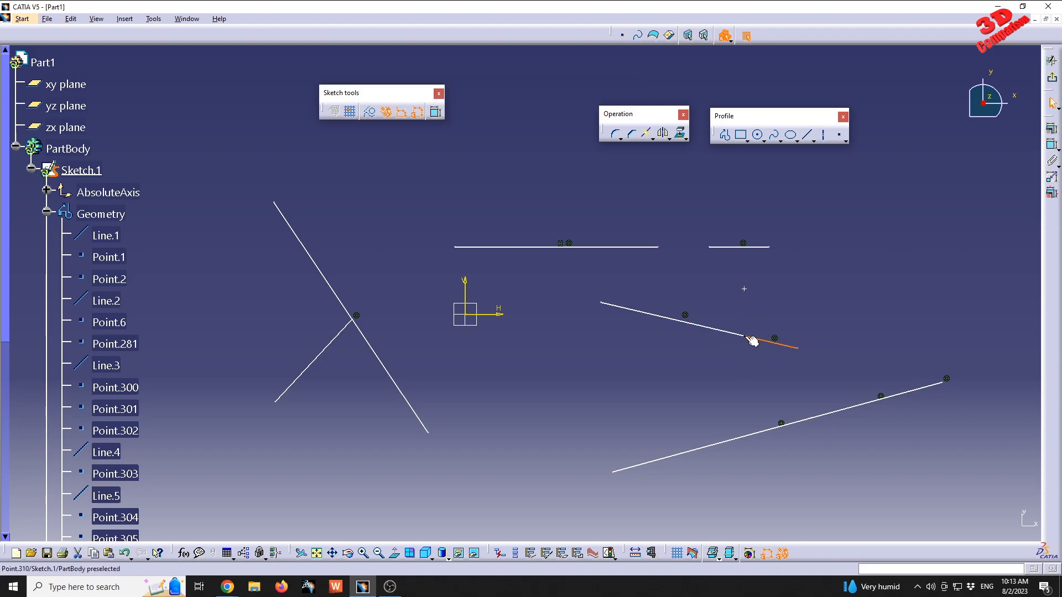
left_click(751, 367)
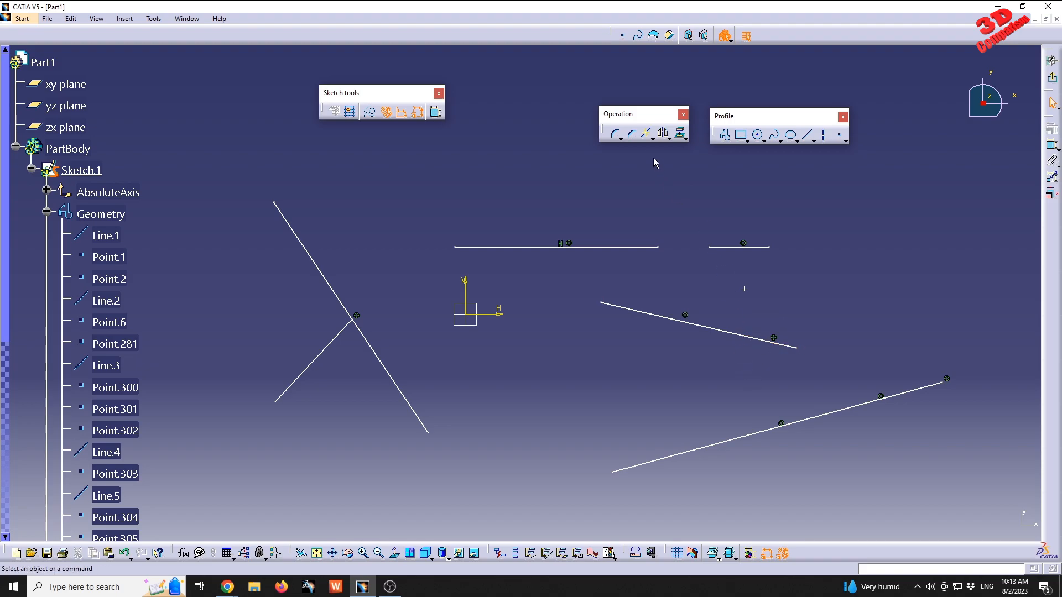
Step: Isolate the common point of the upper inclined line's two segments with Break and move the right segment up and to the right
left_click(648, 135)
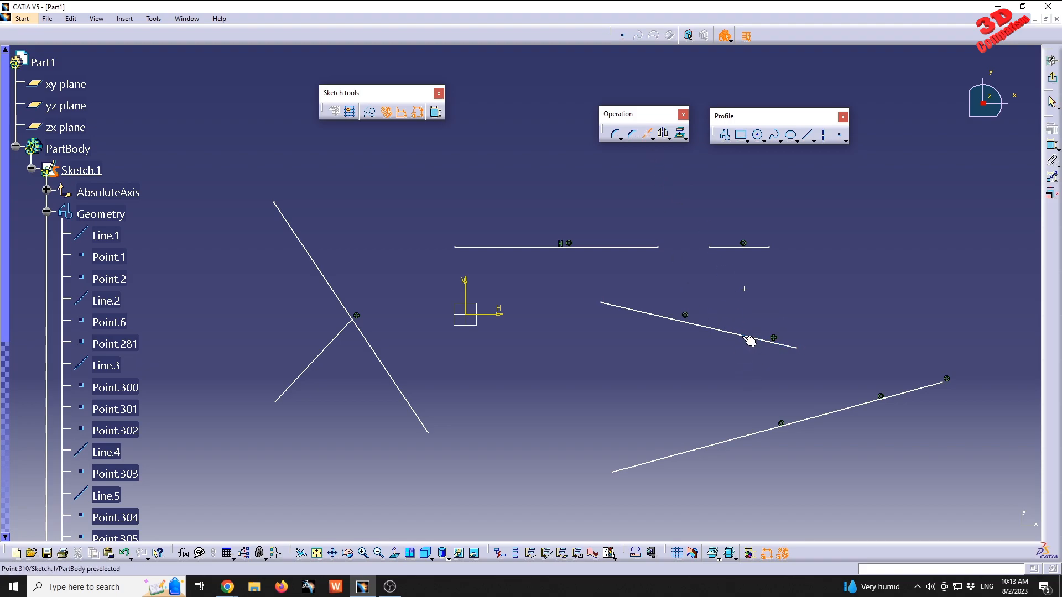
left_click(742, 336)
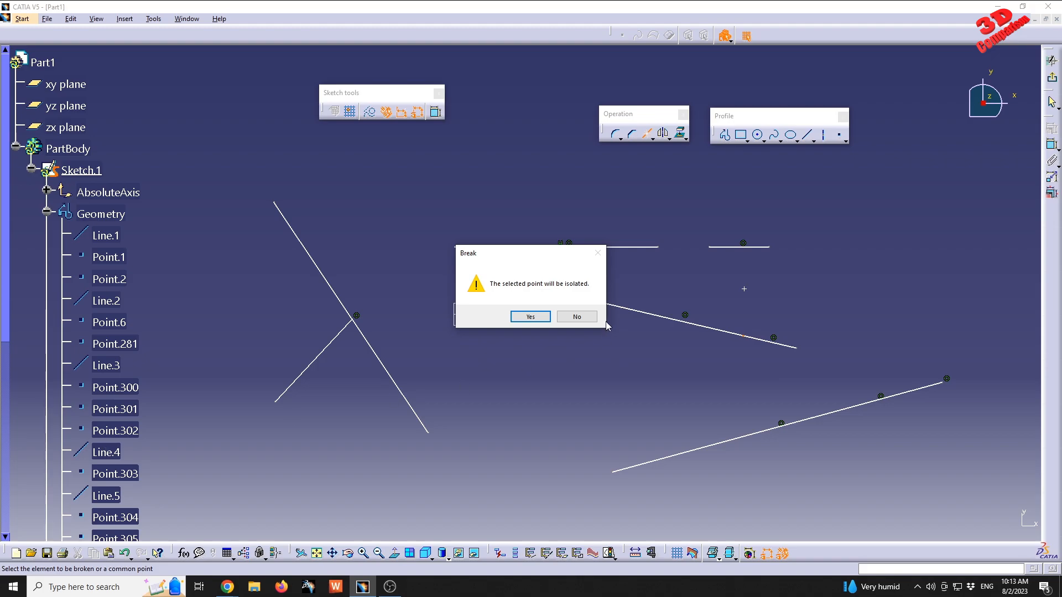
left_click(535, 316)
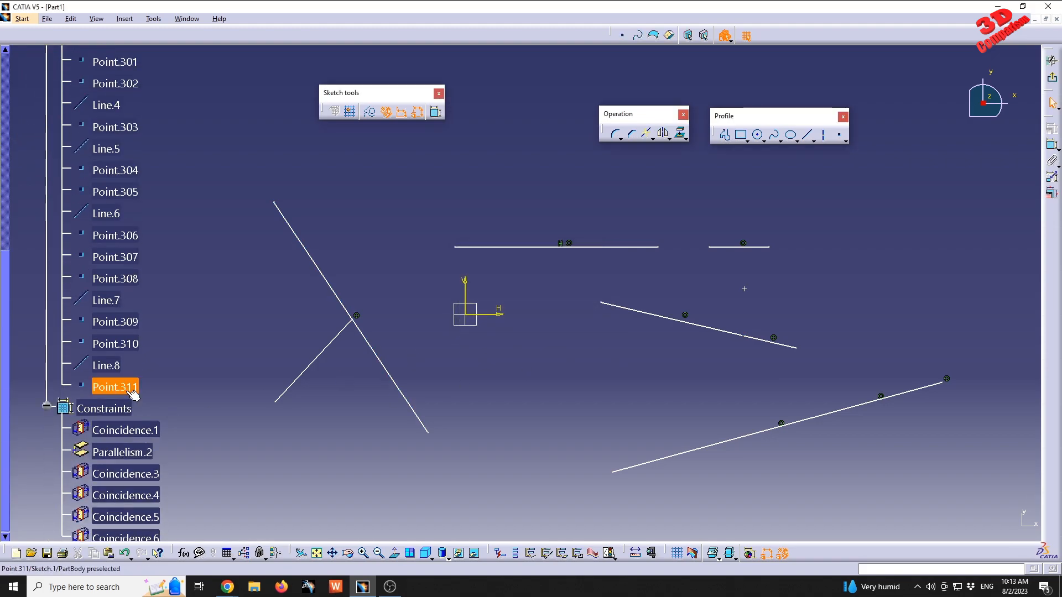
left_click_drag(768, 341, 780, 324)
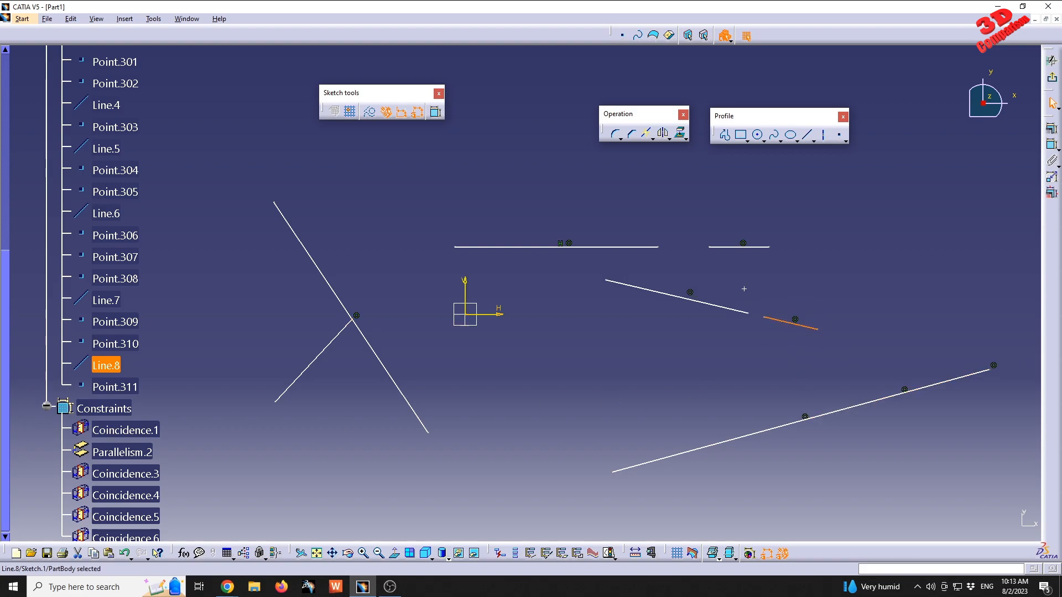
key("alt+Tab")
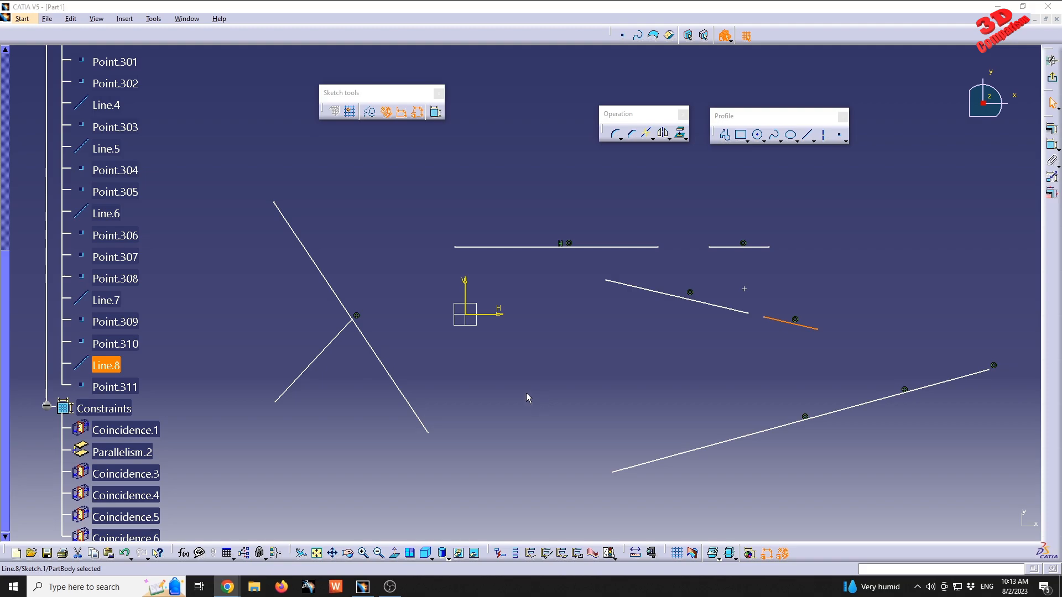
Step: Sketch a circle of about 22 mm radius centred on the sketch origin
left_click(760, 135)
left_click(759, 135)
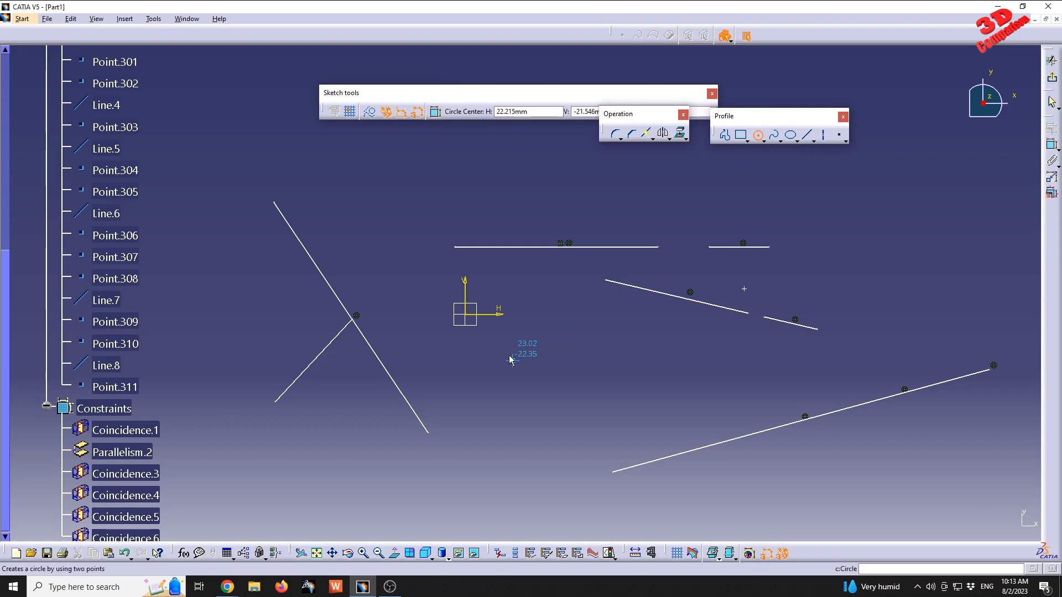
left_click(467, 316)
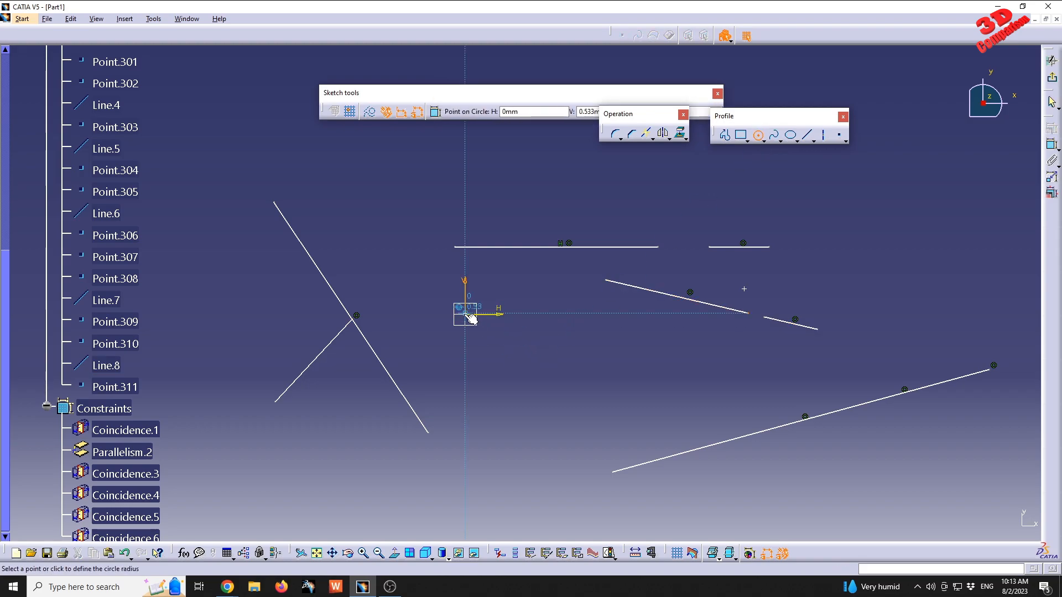
left_click(495, 276)
left_click(551, 371)
Step: Test whether the circle can be moved off the origin and review its centre and radius in the circle definition
left_click_drag(507, 292, 558, 326)
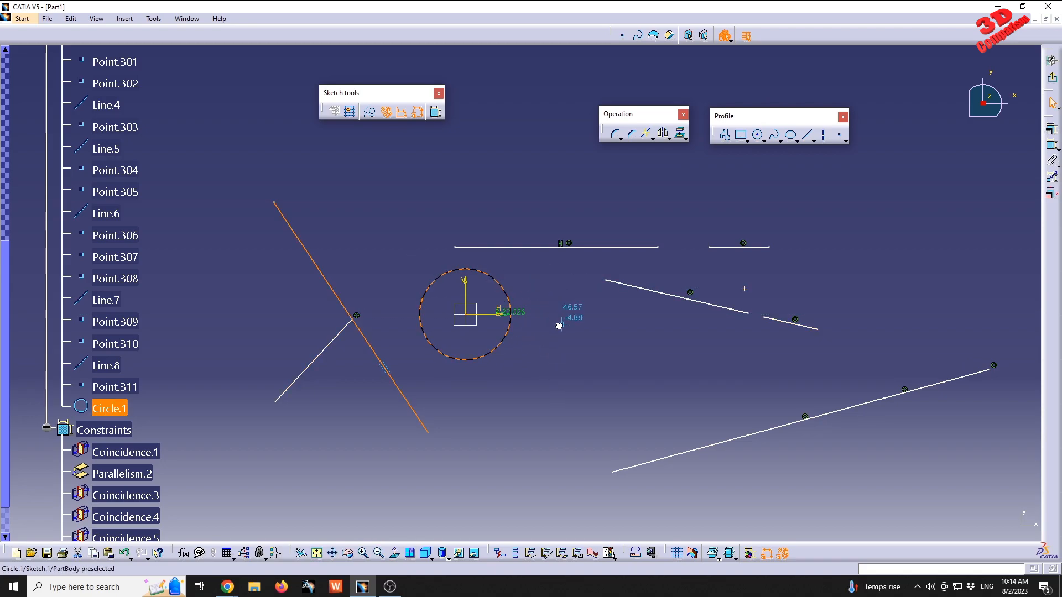
double_click(505, 287)
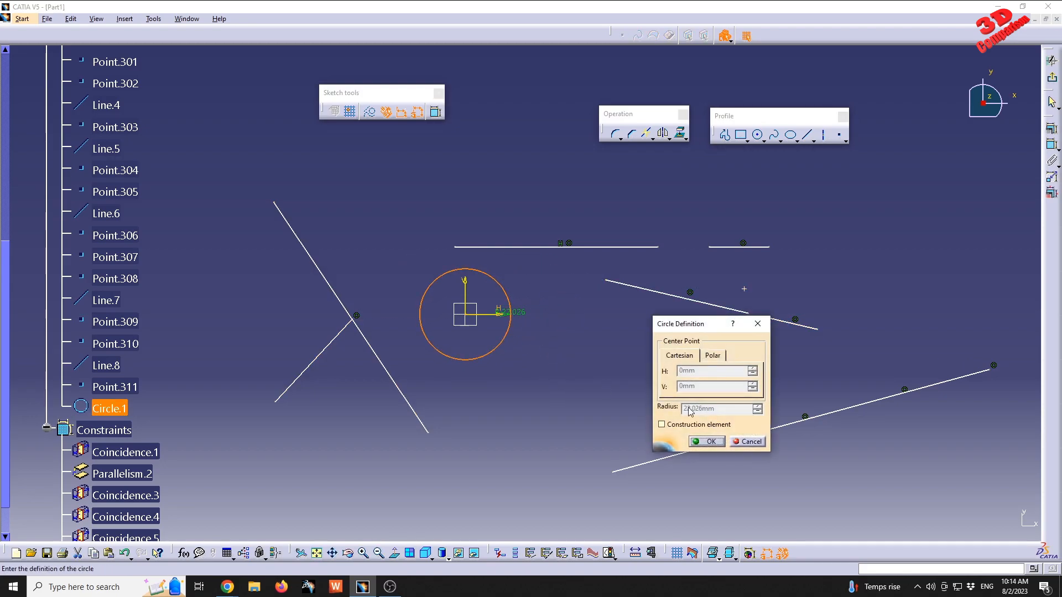
left_click(730, 440)
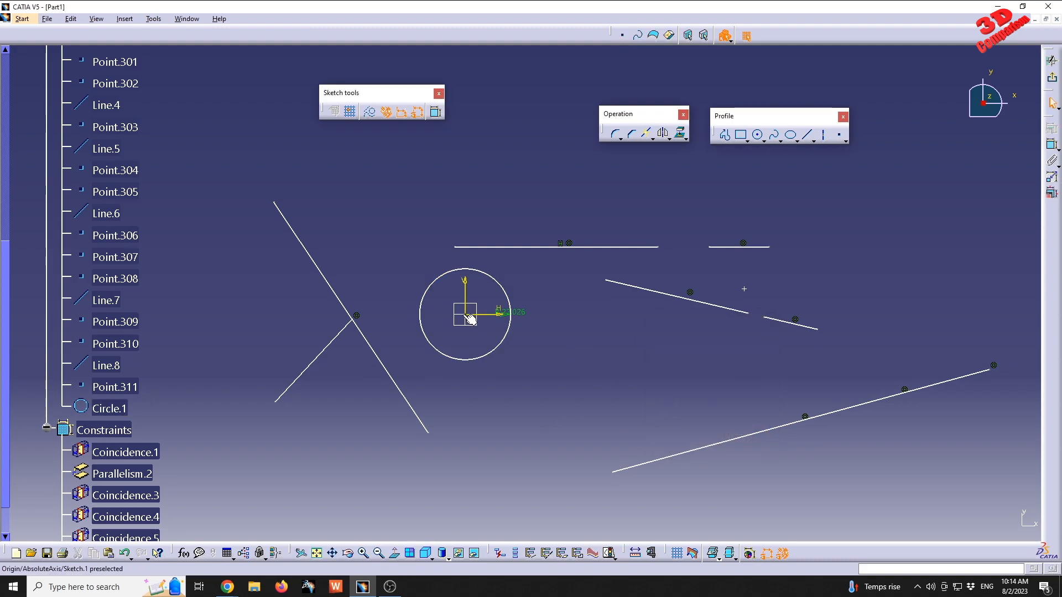
Step: Isolate the circle's centre from the sketch origin with Break and move the circle above the long horizontal line
left_click(646, 136)
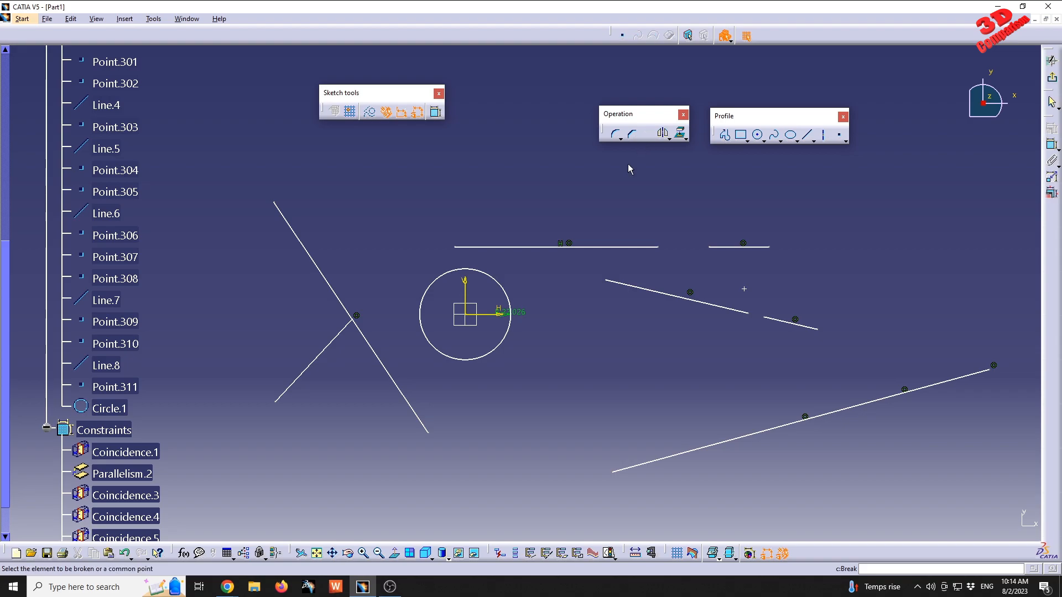
left_click(468, 314)
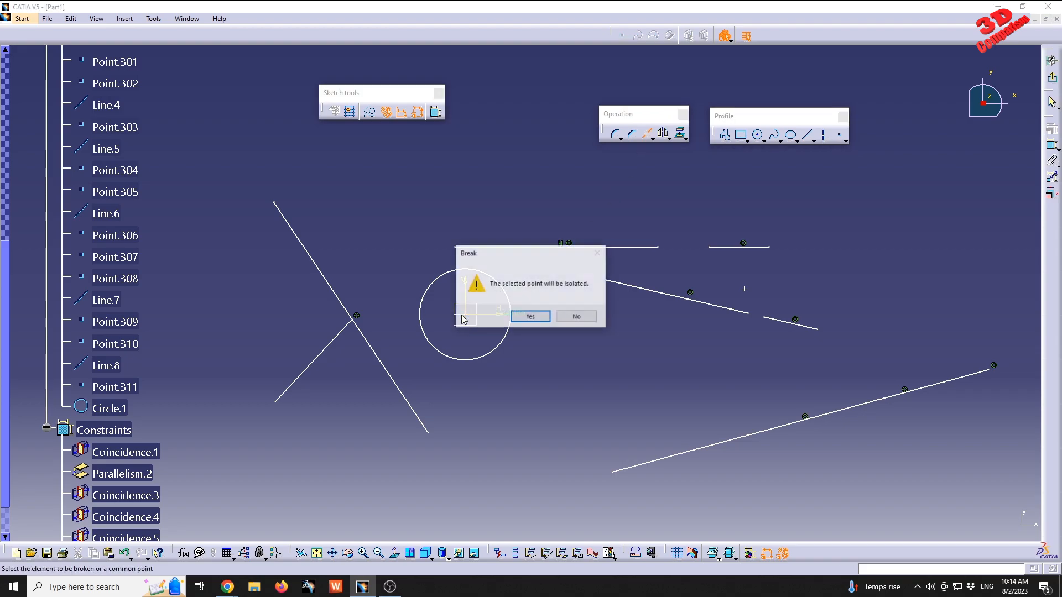
left_click_drag(527, 255, 528, 382)
left_click(535, 442)
left_click_drag(510, 328, 558, 168)
left_click(560, 379)
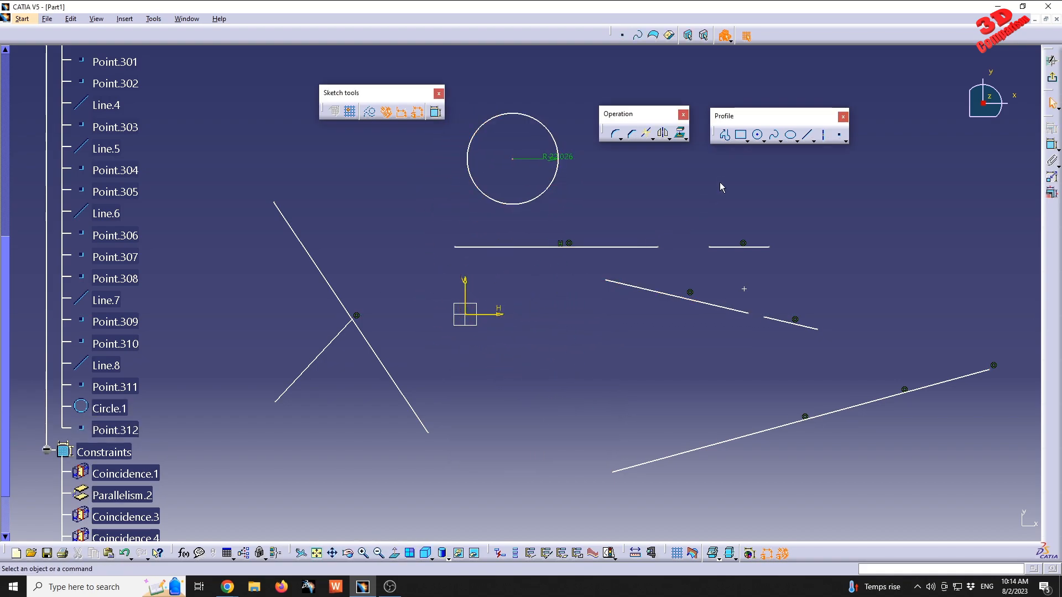
Step: Sketch a circle of about 11.5 mm radius centred on the left inclined line's upper endpoint and shift it slightly together with the line
left_click(758, 135)
left_click(275, 203)
left_click(296, 195)
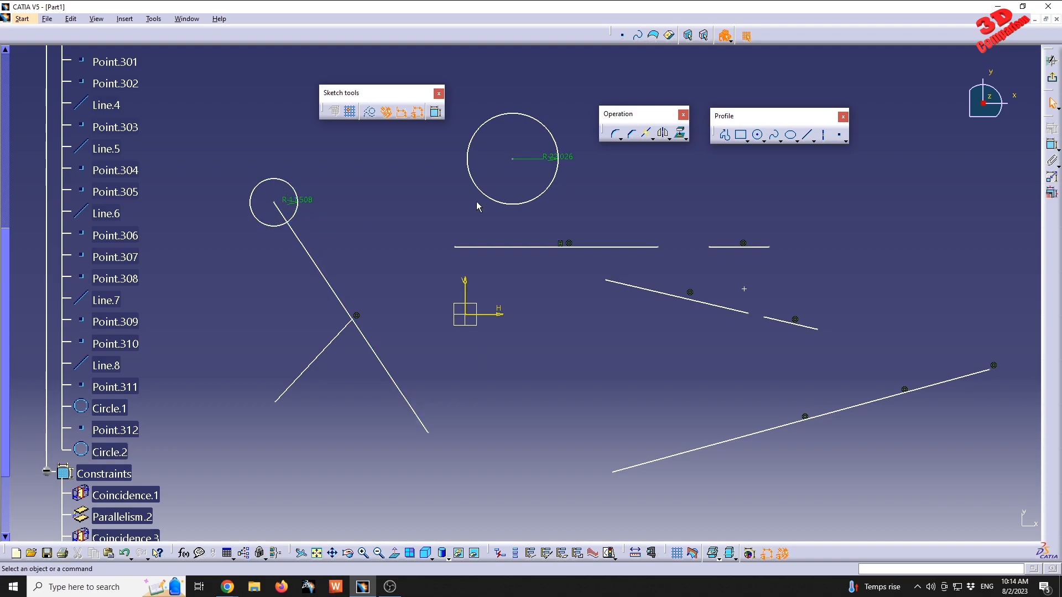
left_click_drag(291, 190, 270, 205)
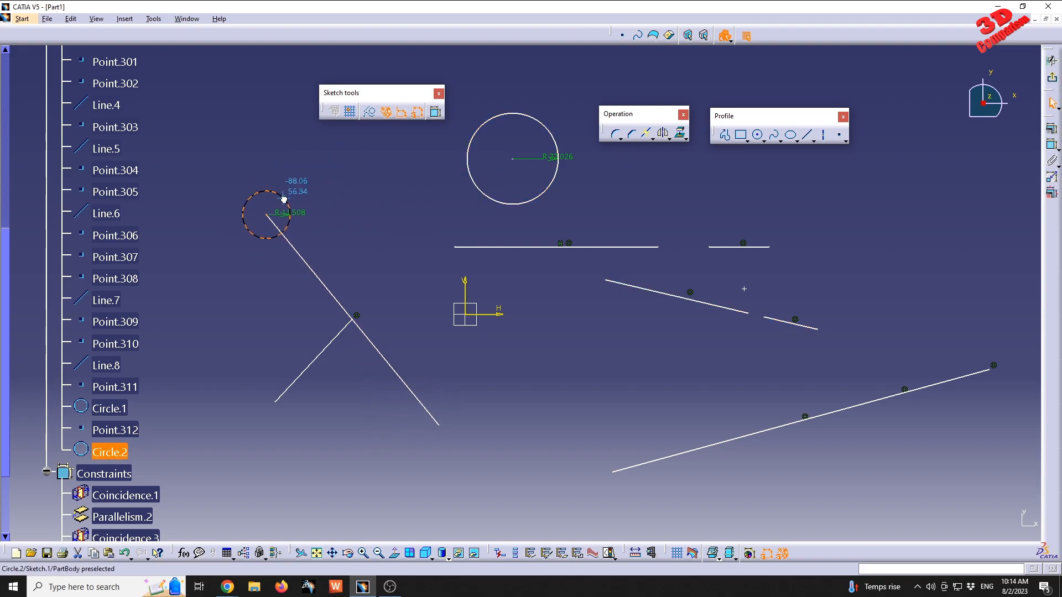
Step: Isolate the common point of the small circle and the inclined line with Break and move the circle up and to the right
left_click(647, 135)
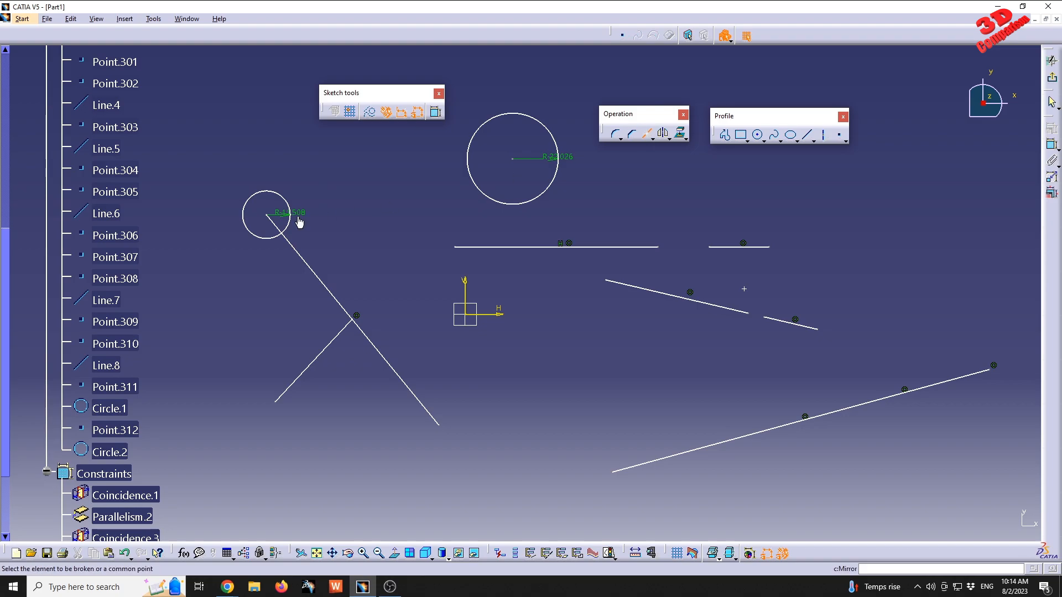
left_click(267, 215)
left_click(528, 316)
left_click_drag(281, 206, 322, 156)
left_click(359, 260)
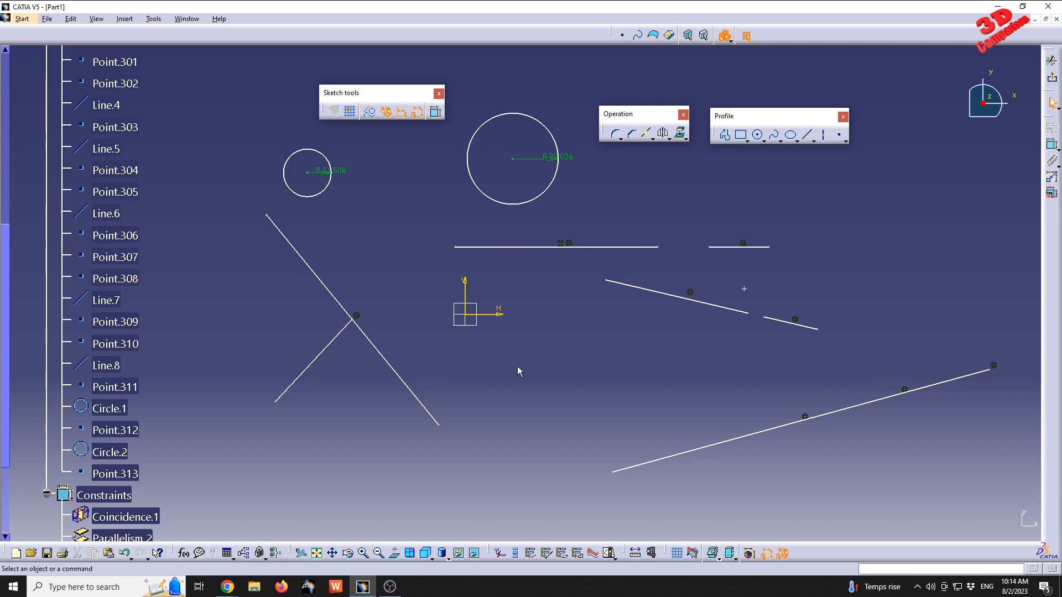
Step: Sketch a wavy spline through five control points below the left inclined lines
left_click(774, 135)
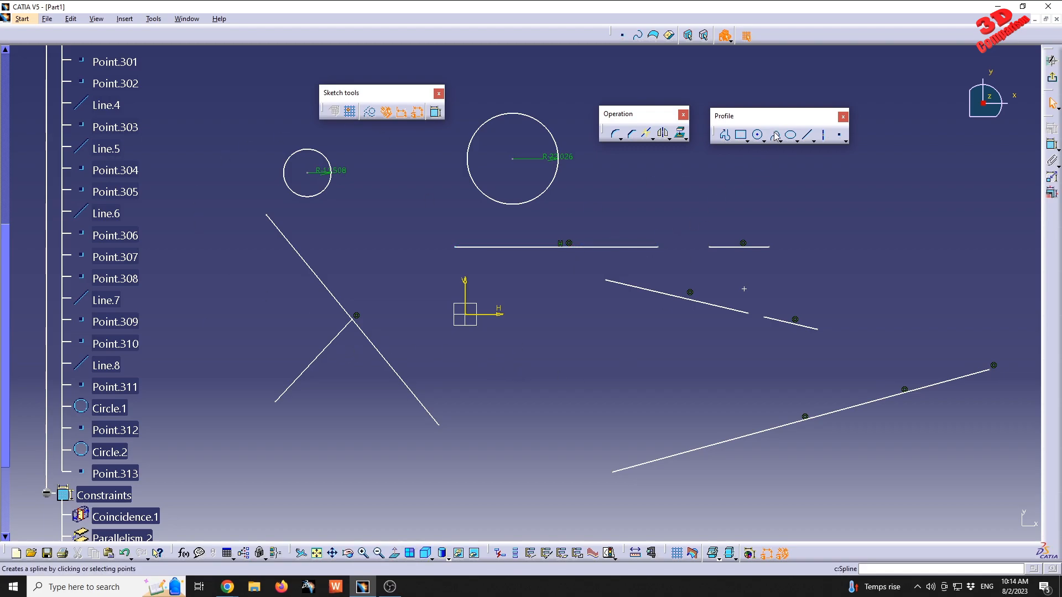
left_click(211, 432)
left_click(297, 490)
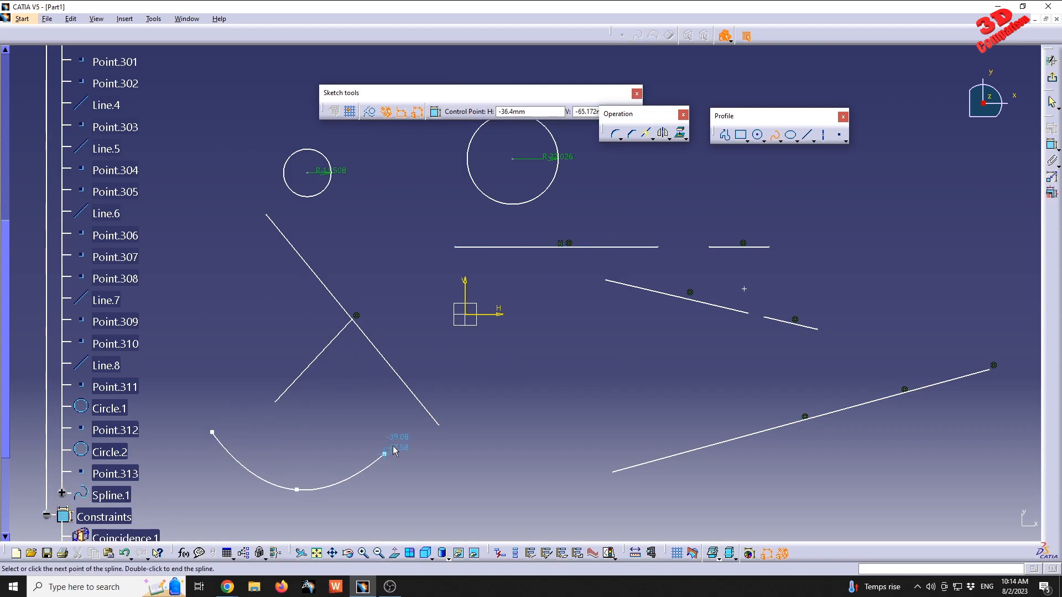
left_click(399, 428)
left_click(483, 477)
left_click(564, 407)
double_click(588, 410)
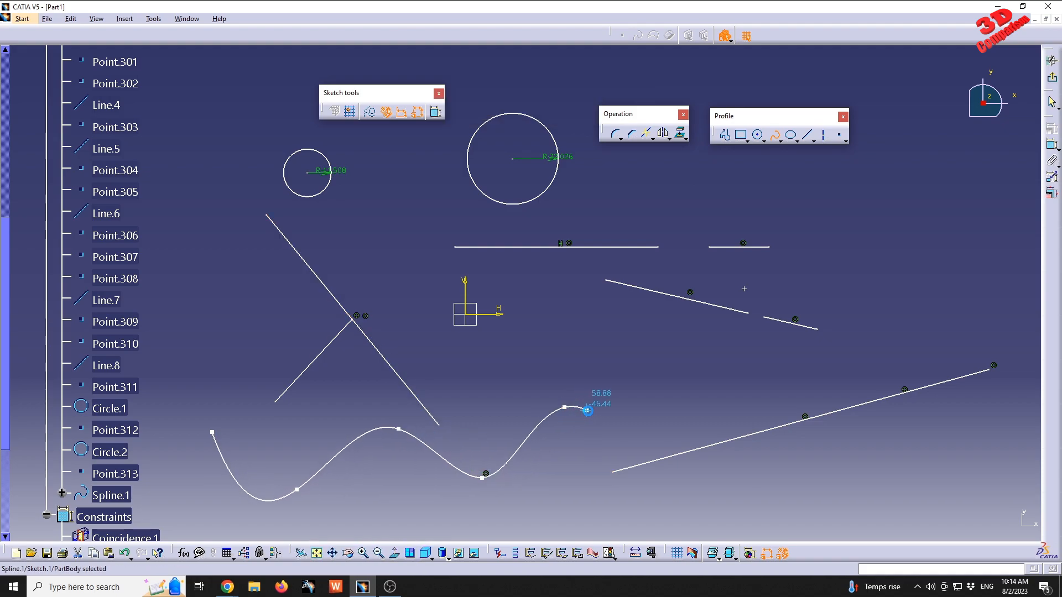
Step: Break the spline at its second control point and shift the right segment slightly to the left
left_click(303, 493)
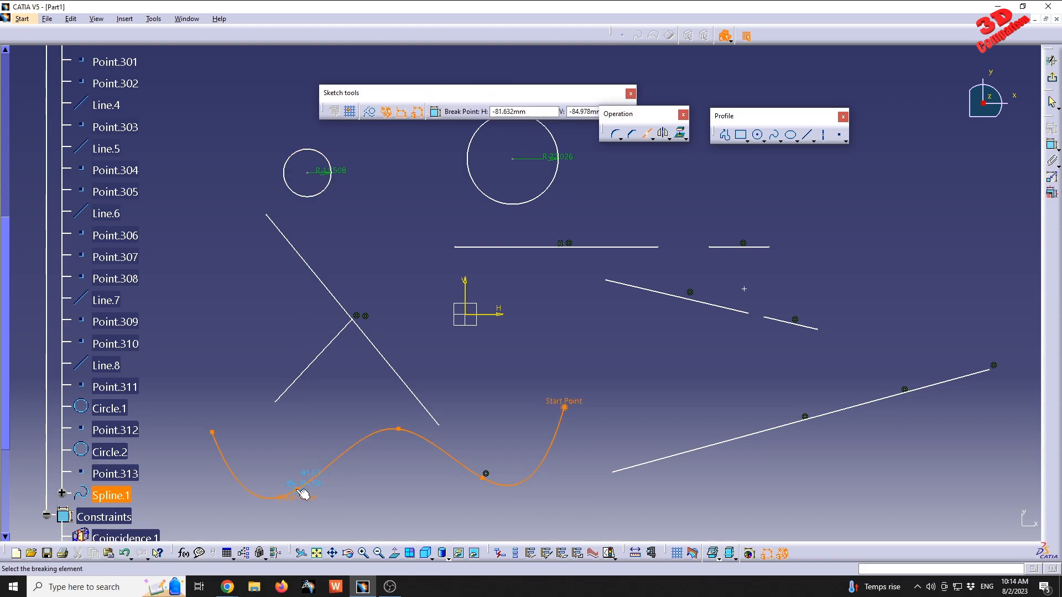
left_click(303, 493)
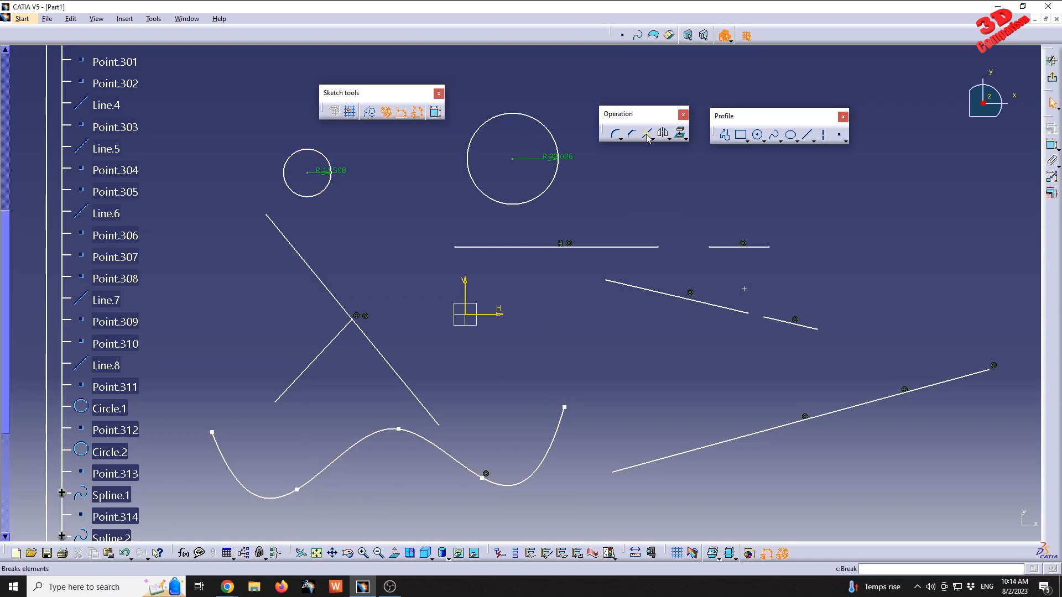
mouse_move(434, 448)
left_mouse_down()
mouse_move(466, 445)
mouse_move(422, 448)
left_mouse_up()
Step: Review the left spline segment's control point definition and try to break the segment again near its second control point
double_click(264, 497)
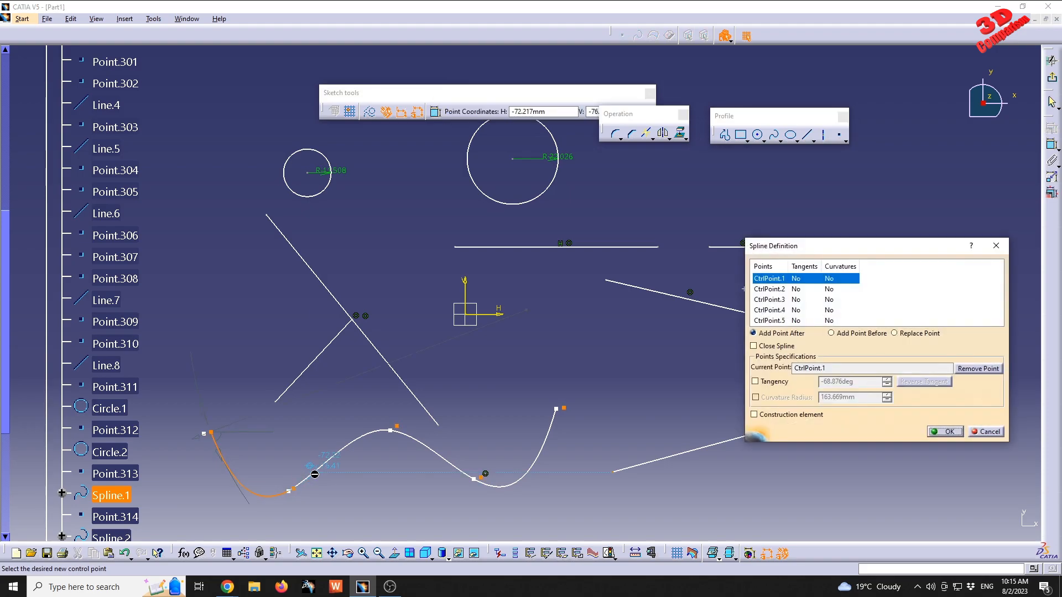
left_click(987, 432)
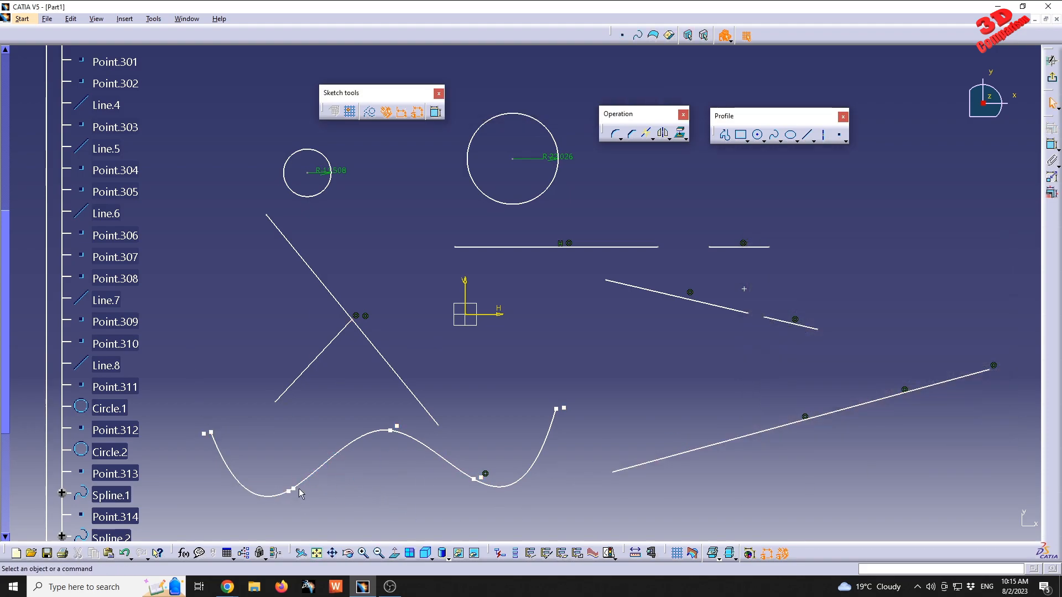
left_click(646, 135)
left_click(300, 491)
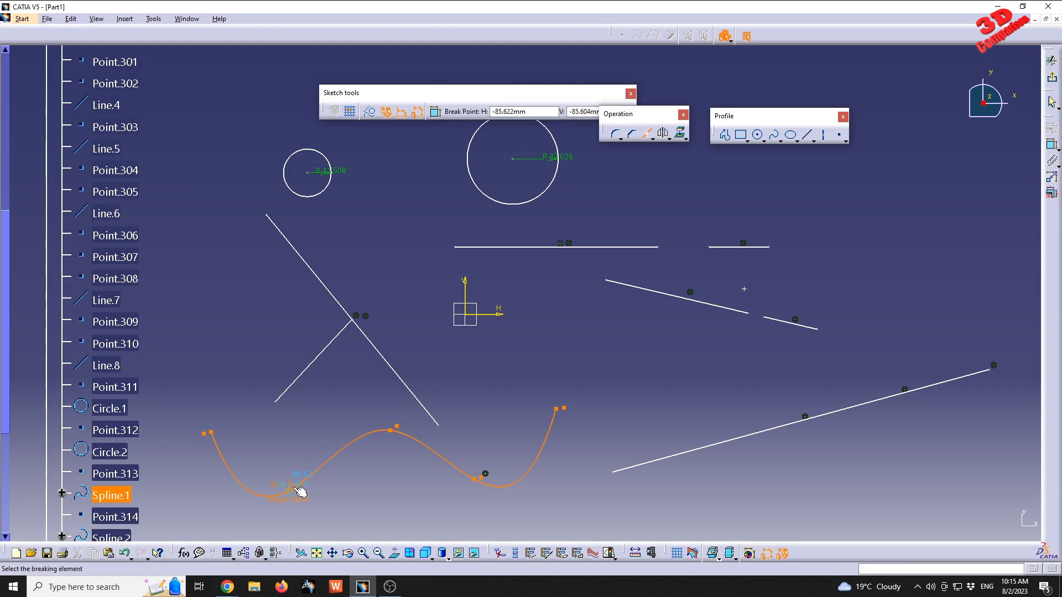
left_click(297, 494)
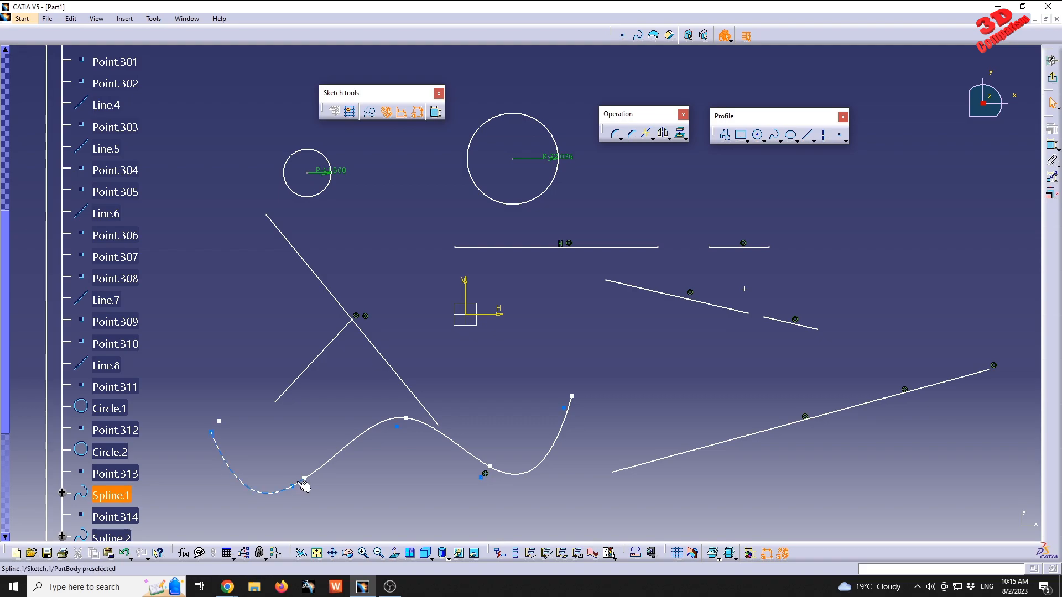
left_click(303, 486)
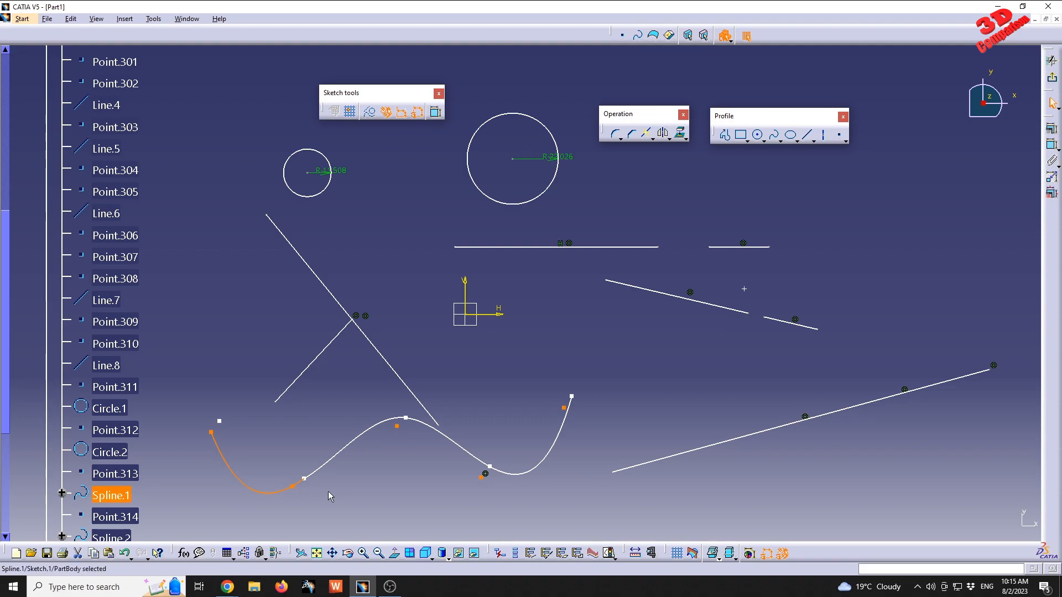
left_click(323, 491)
Step: Trim the left spline segment at its second control point, near the start of the right segment
left_click(652, 139)
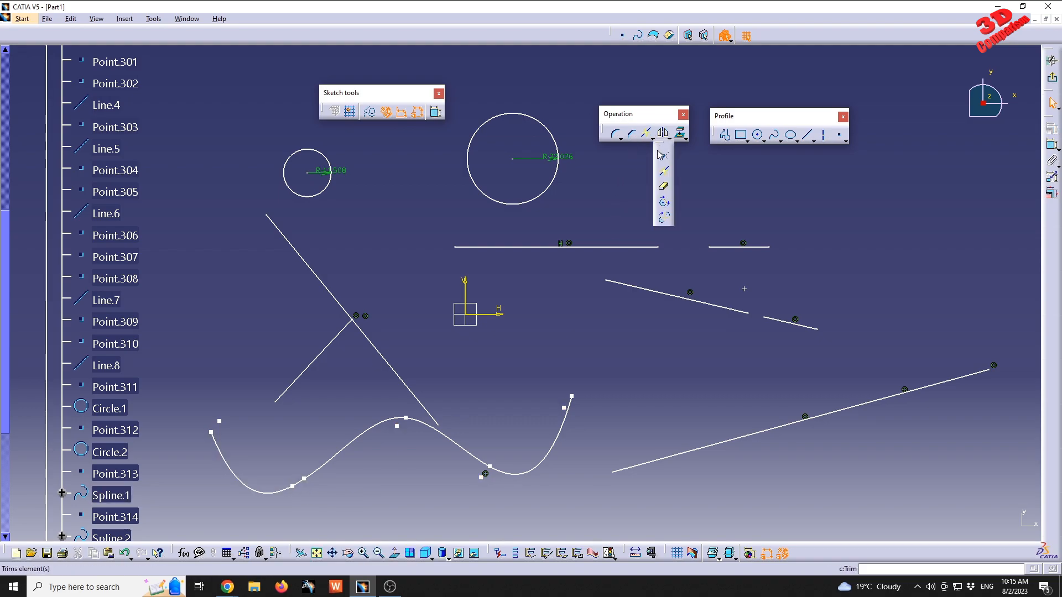
left_click(662, 160)
left_click(302, 491)
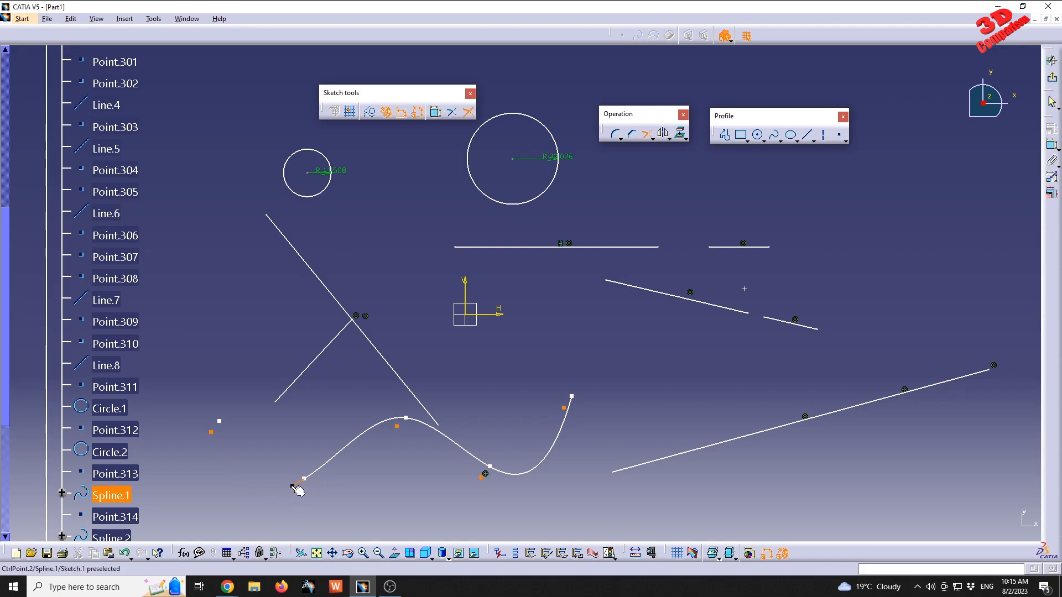
left_click(211, 436)
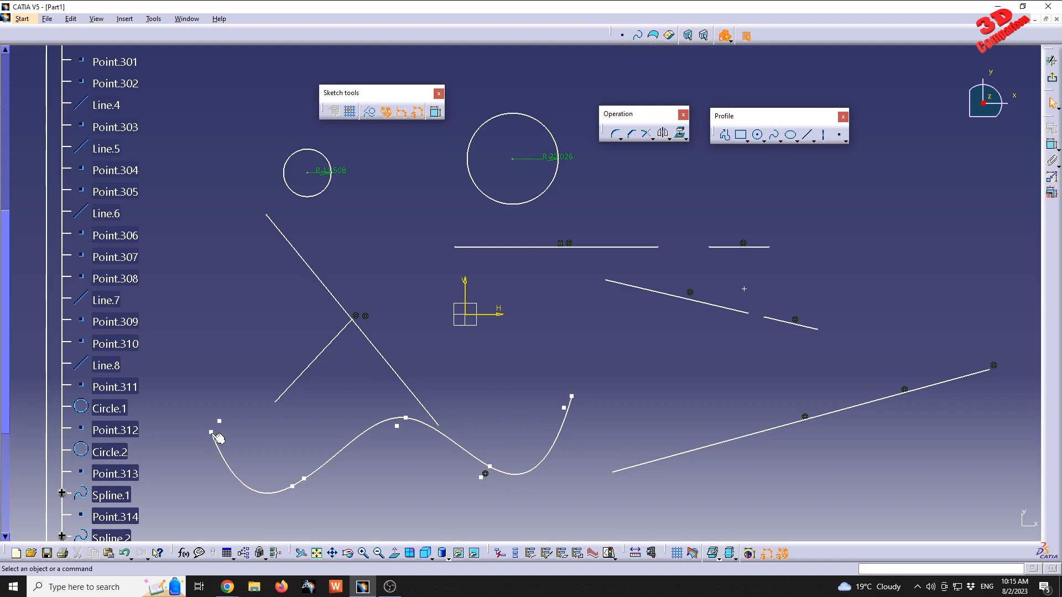
left_click(646, 133)
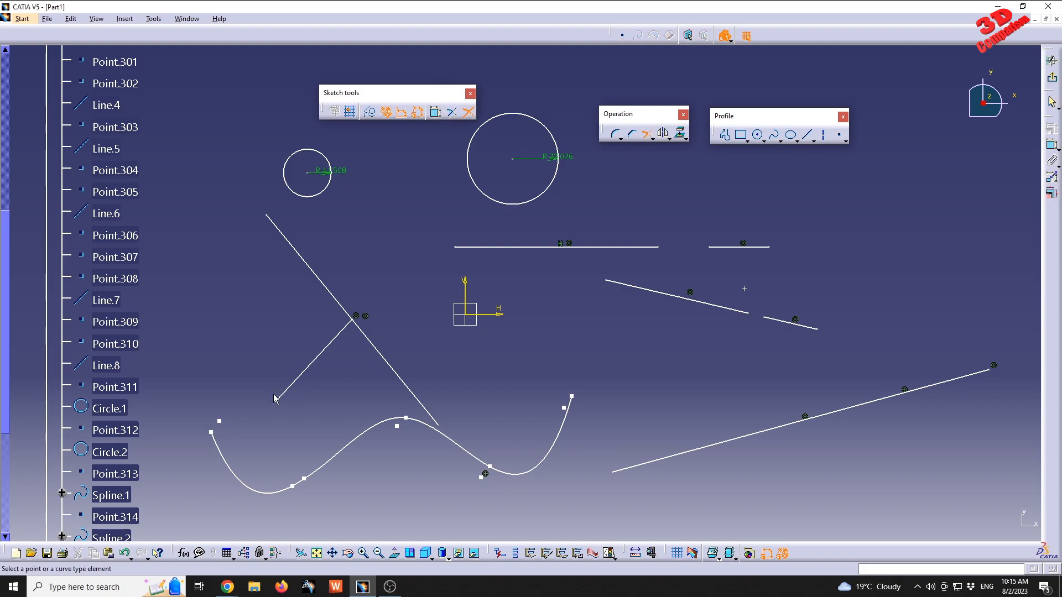
left_click(219, 441)
left_click(294, 490)
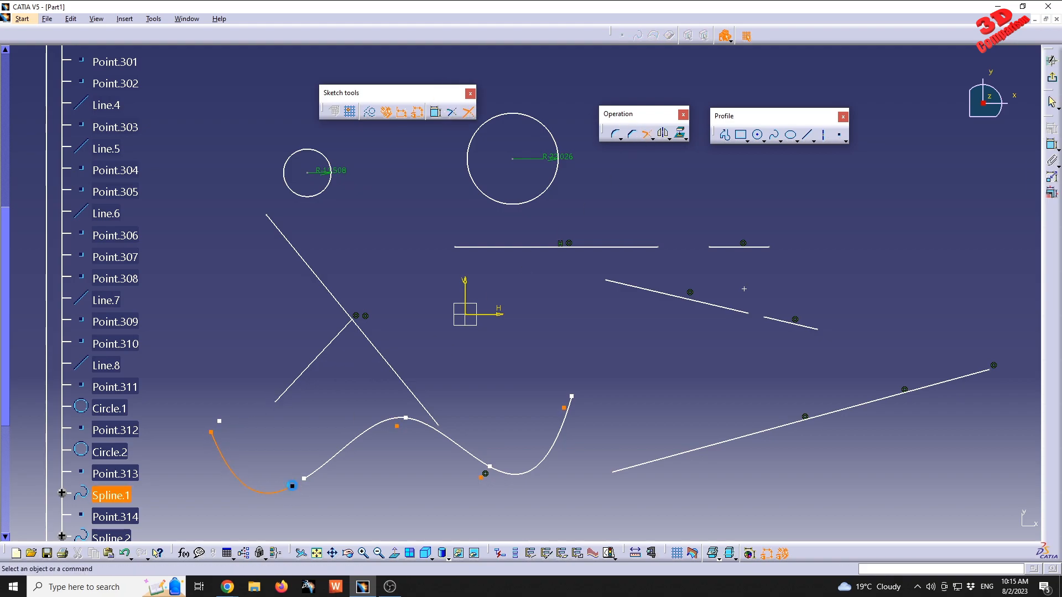
double_click(387, 427)
key("Escape")
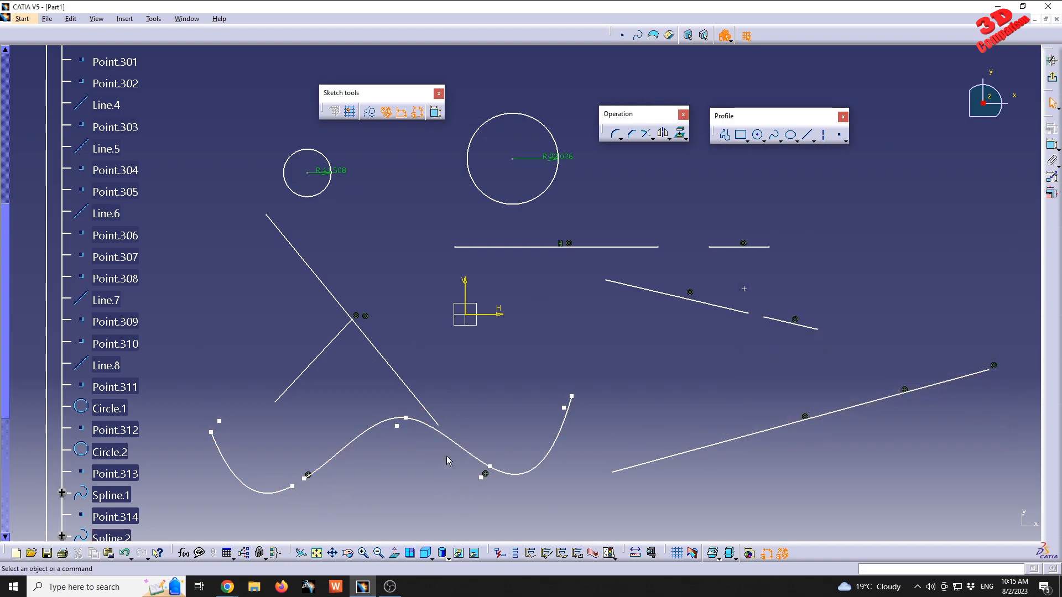
Step: Move the right spline segment up and to the right, away from the left segment
mouse_move(459, 443)
left_mouse_down()
mouse_move(503, 417)
mouse_move(412, 450)
mouse_move(470, 459)
mouse_move(437, 387)
mouse_move(553, 365)
mouse_move(480, 398)
mouse_move(455, 454)
mouse_move(420, 445)
mouse_move(495, 451)
mouse_move(448, 464)
mouse_move(439, 440)
mouse_move(481, 448)
mouse_move(454, 453)
left_mouse_up()
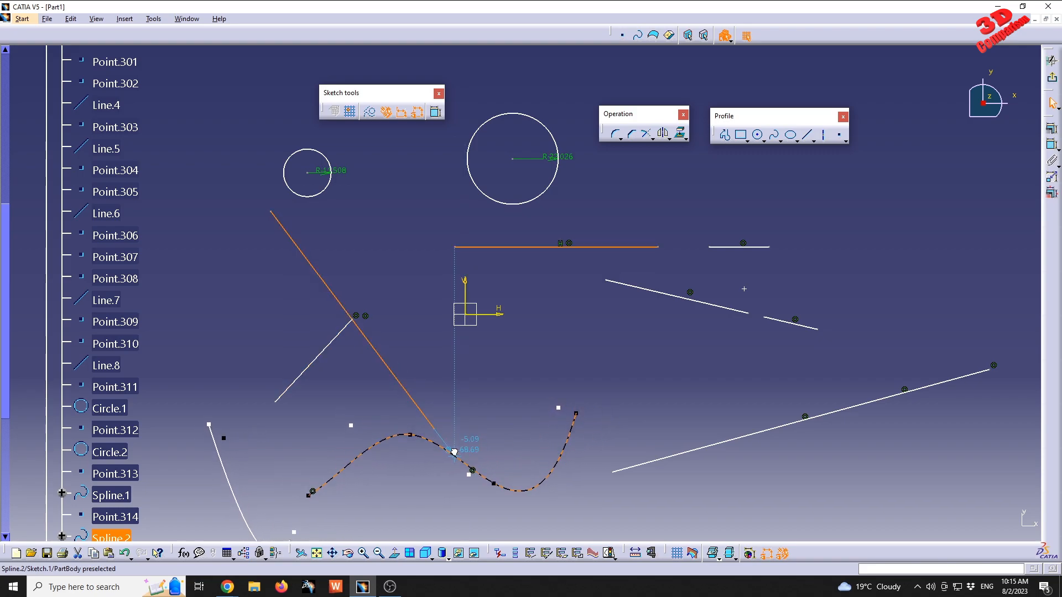
left_click_drag(454, 453, 638, 374)
left_click(474, 420)
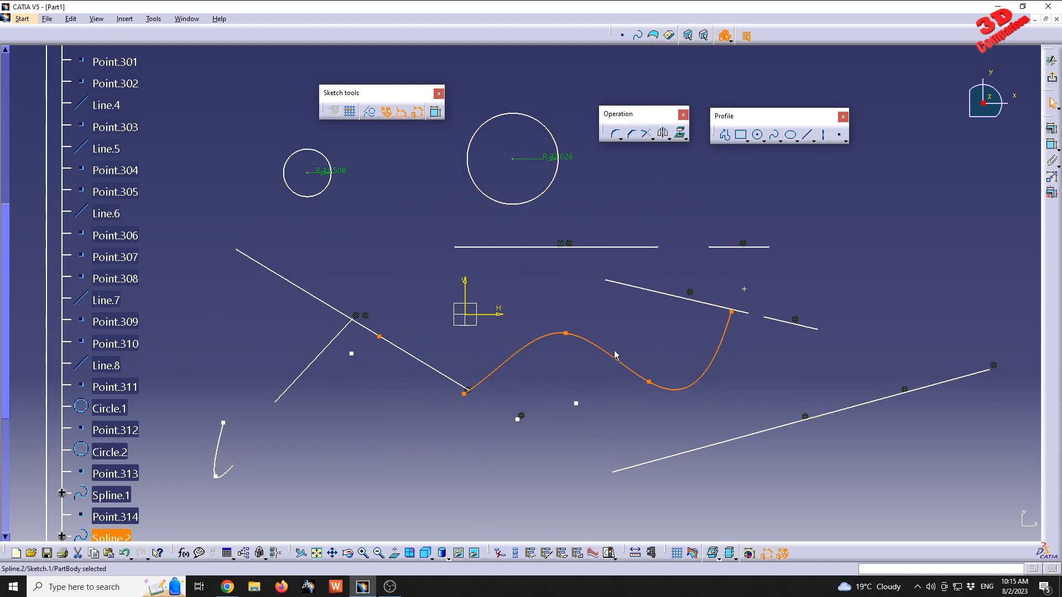
left_click(247, 213)
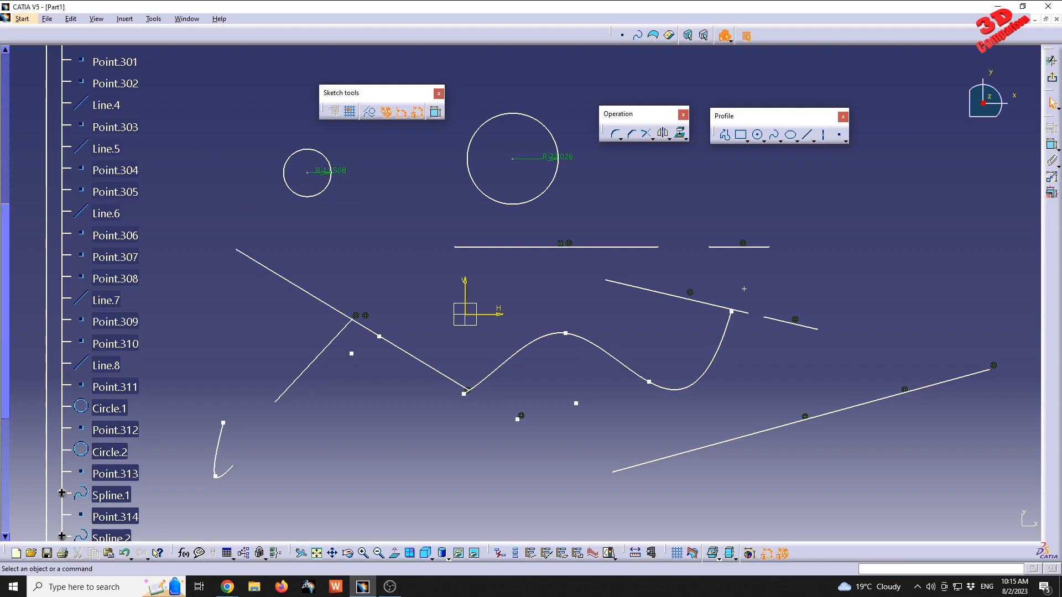
Step: Break the small circle into two arcs at a point on its upper right edge
left_click(652, 138)
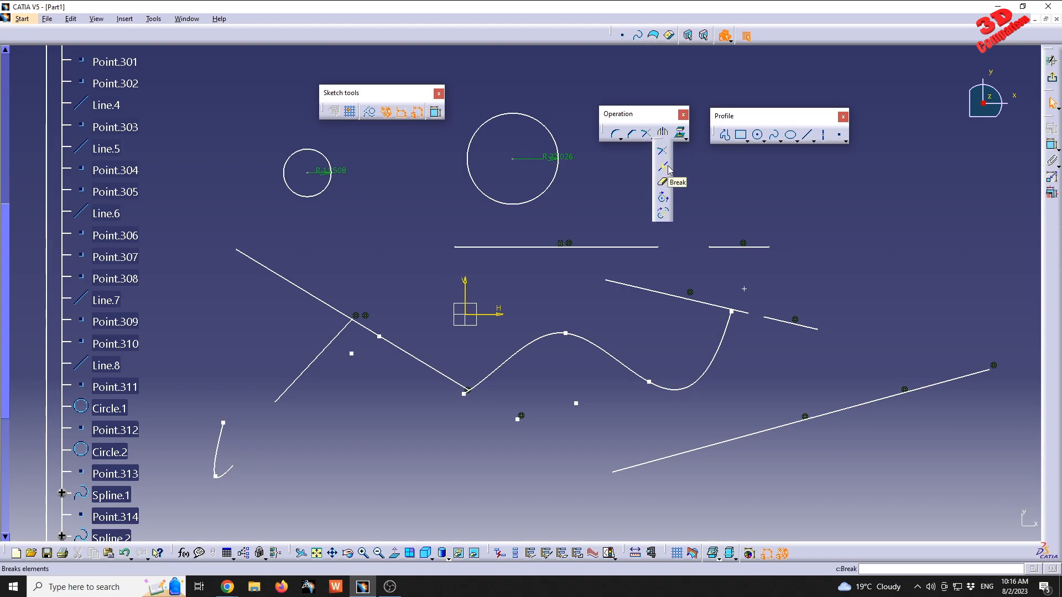
left_click(663, 168)
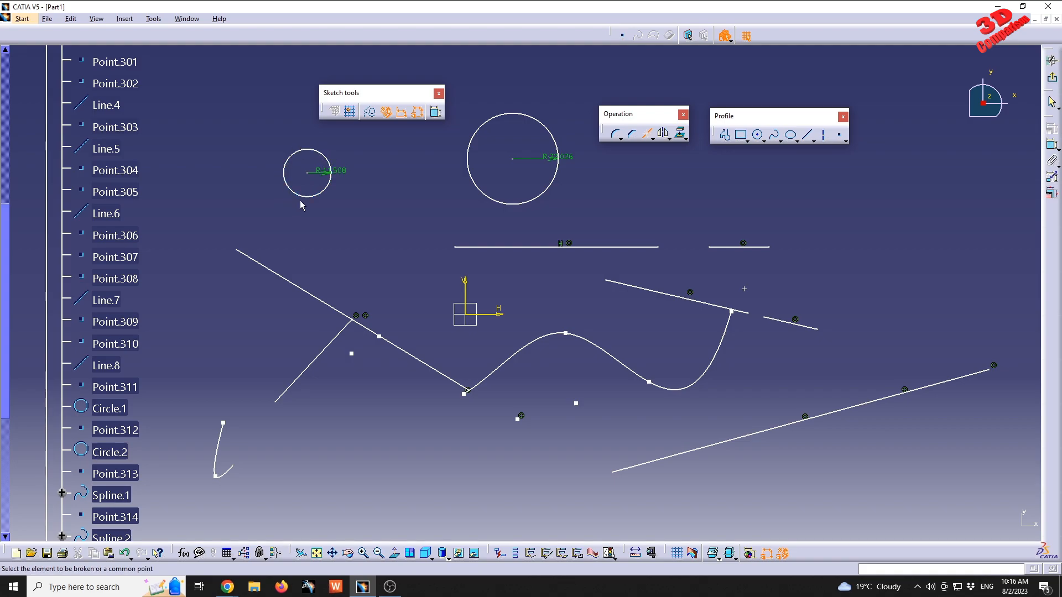
left_click(319, 154)
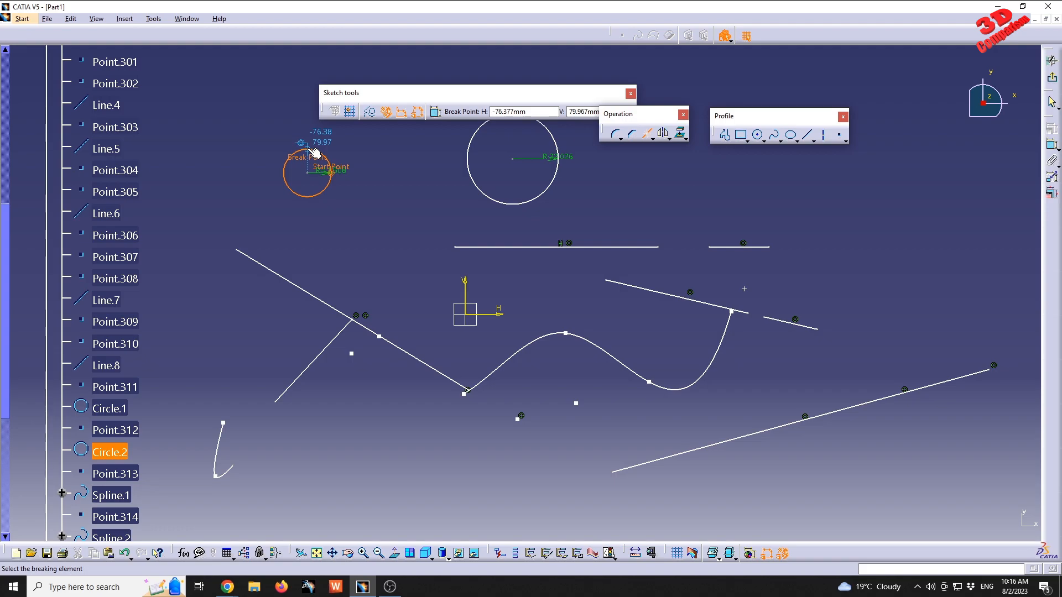
left_click(336, 171)
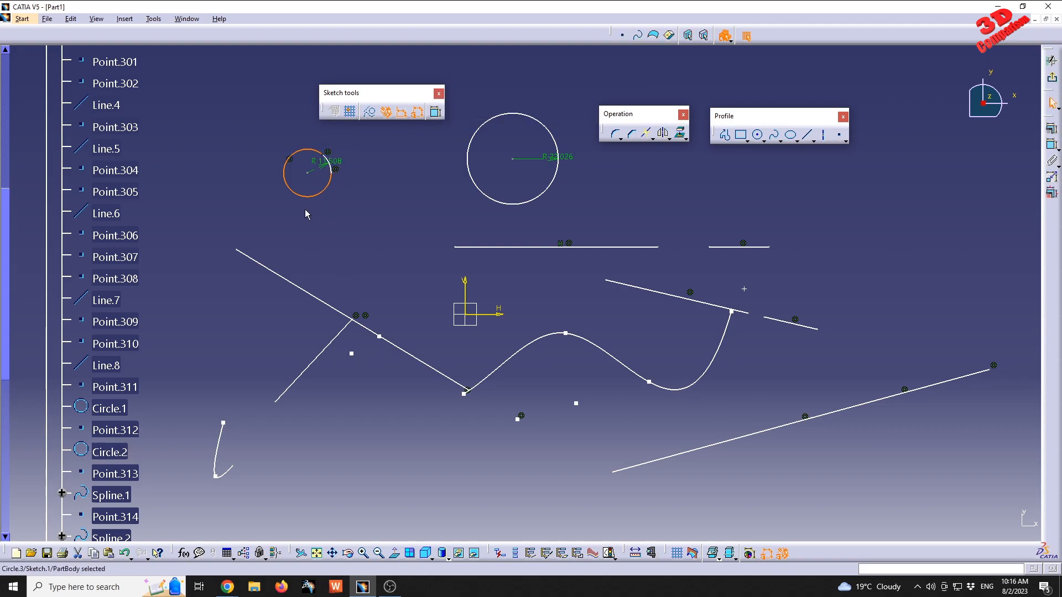
Step: Reposition the broken small circle slightly lower by moving one of its arcs
left_click(349, 218)
left_click_drag(331, 168, 330, 192)
left_click(334, 214)
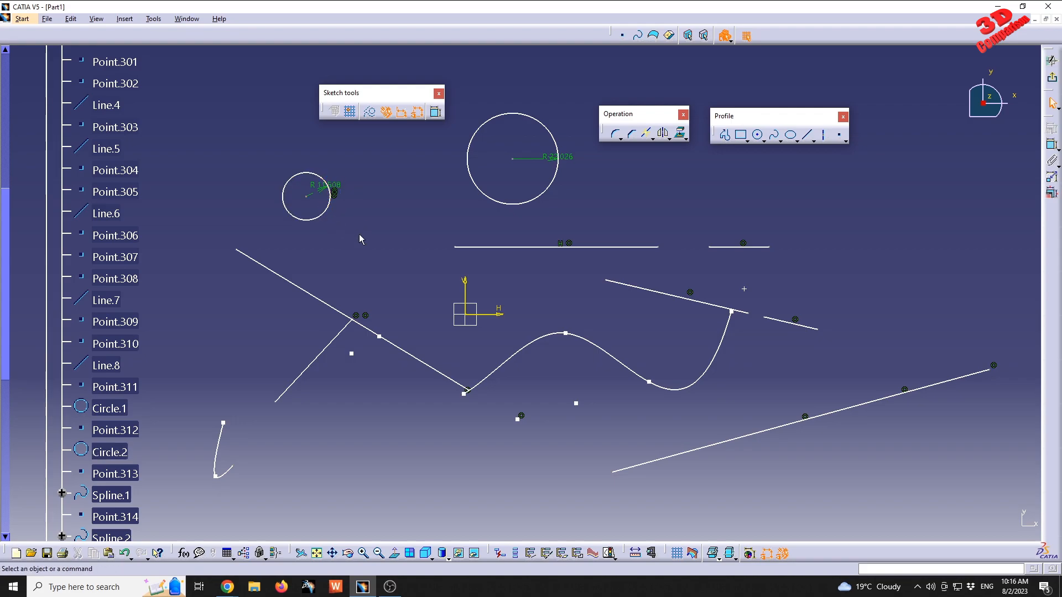
mouse_move(334, 187)
left_mouse_down()
mouse_move(337, 171)
mouse_move(329, 178)
left_mouse_up()
Step: Break the large circle into two arcs at a point near its lowest edge and move the circle slightly to the right
left_click(645, 134)
left_click(551, 133)
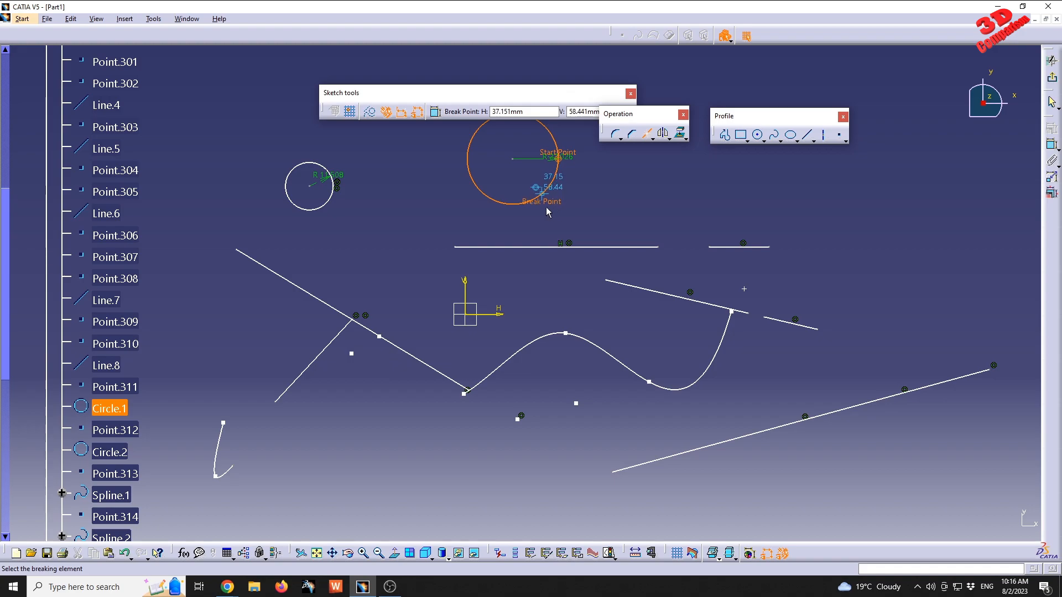
left_click(519, 203)
left_click(603, 200)
mouse_move(547, 189)
left_mouse_down()
mouse_move(570, 197)
mouse_move(558, 190)
left_mouse_up()
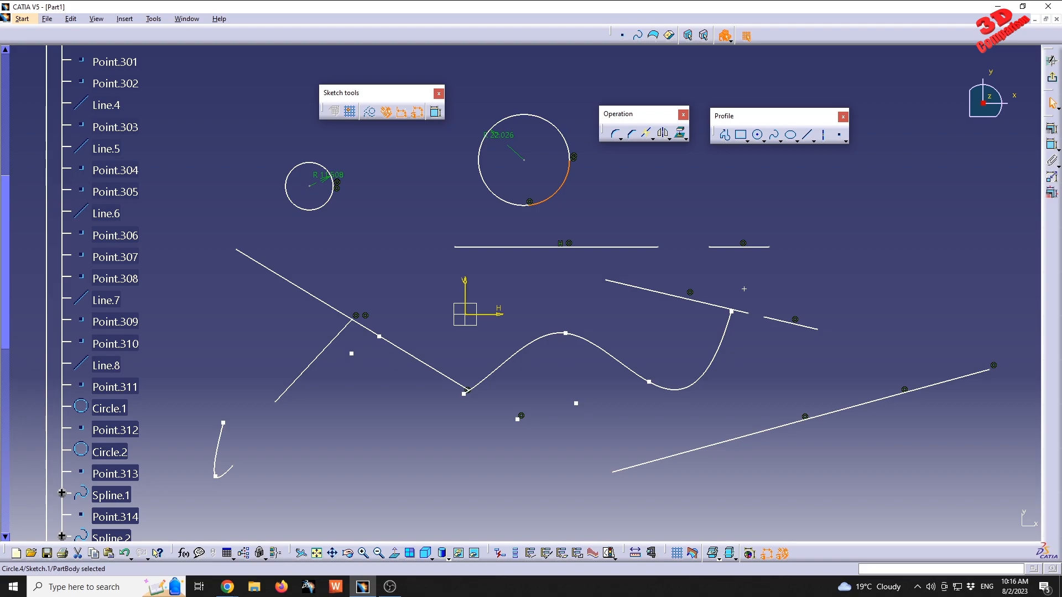
Step: Display the Quick Trim options and move the Sketch tools and Operation toolbars up, clear of the sketch geometry
left_click(646, 134)
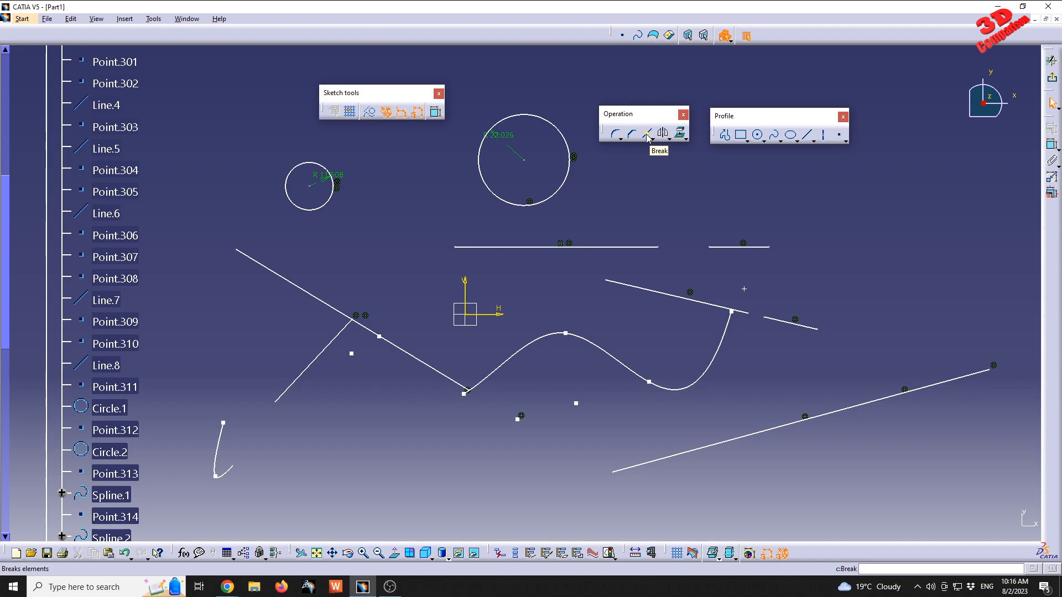
left_click(685, 138)
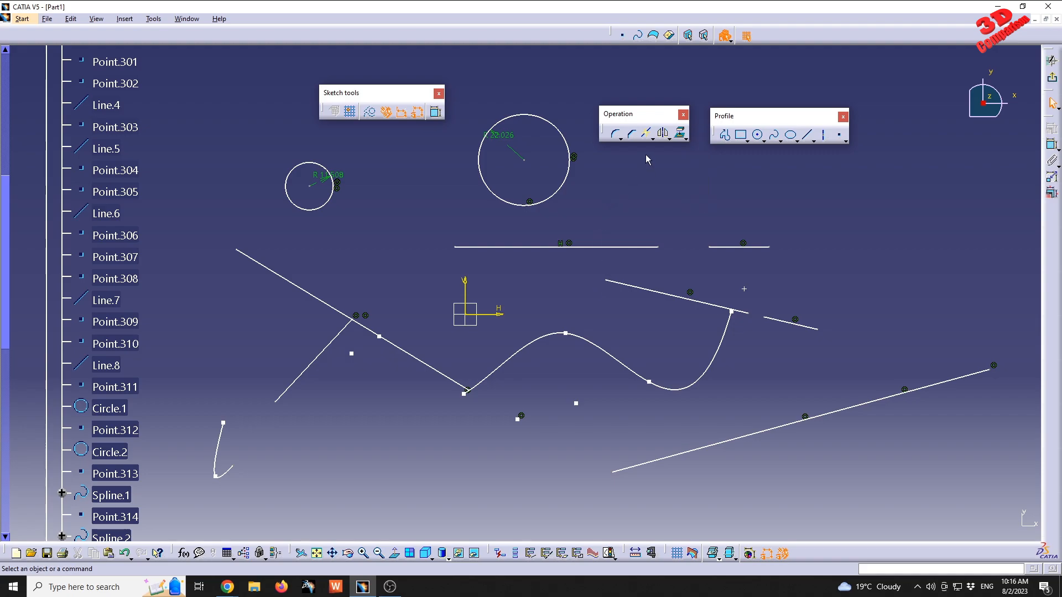
left_click(653, 139)
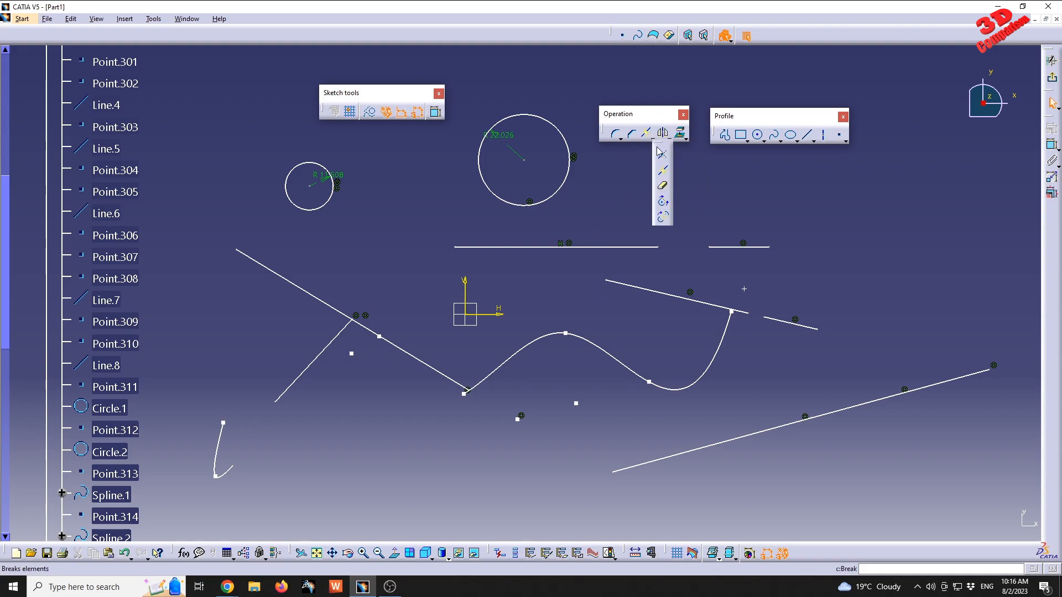
left_click(663, 190)
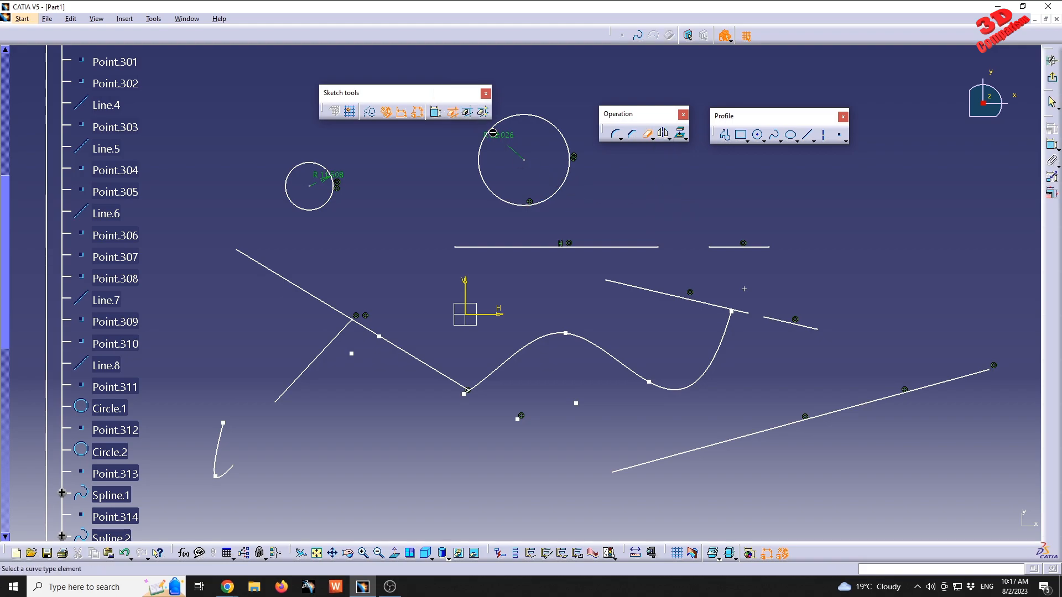
left_click_drag(340, 92, 275, 72)
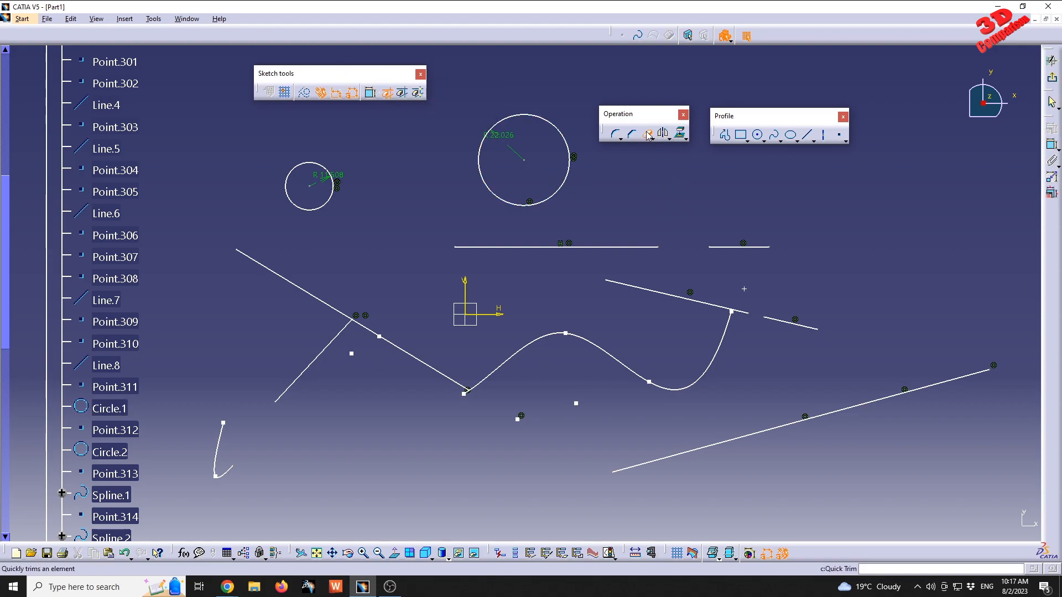
left_click(647, 134)
left_click_drag(647, 118, 647, 85)
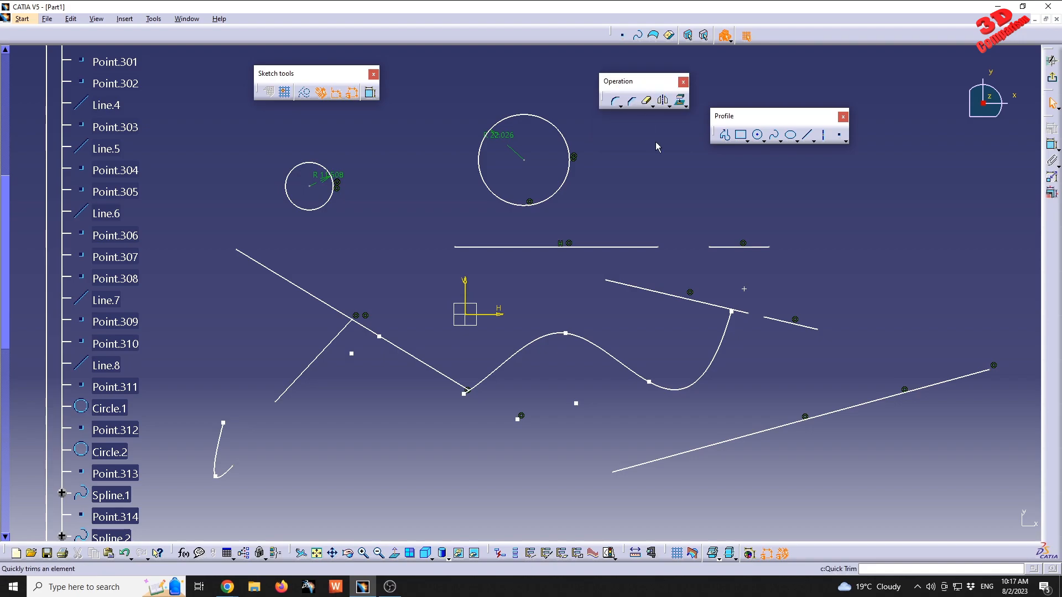
left_click(648, 103)
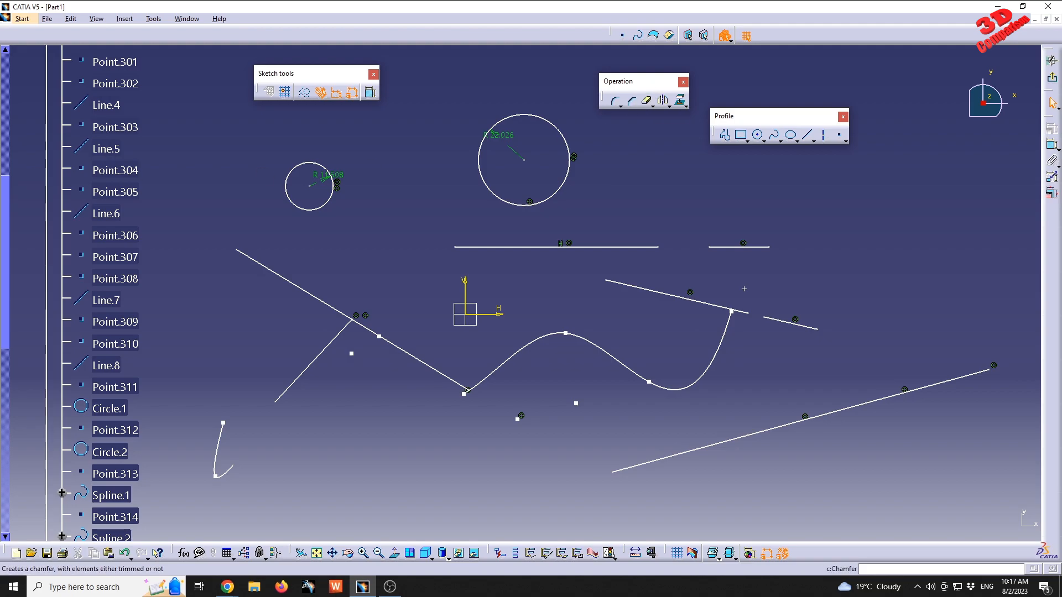
Step: Delete all the lines, points, circles and splines from the sketch
key("alt+Tab")
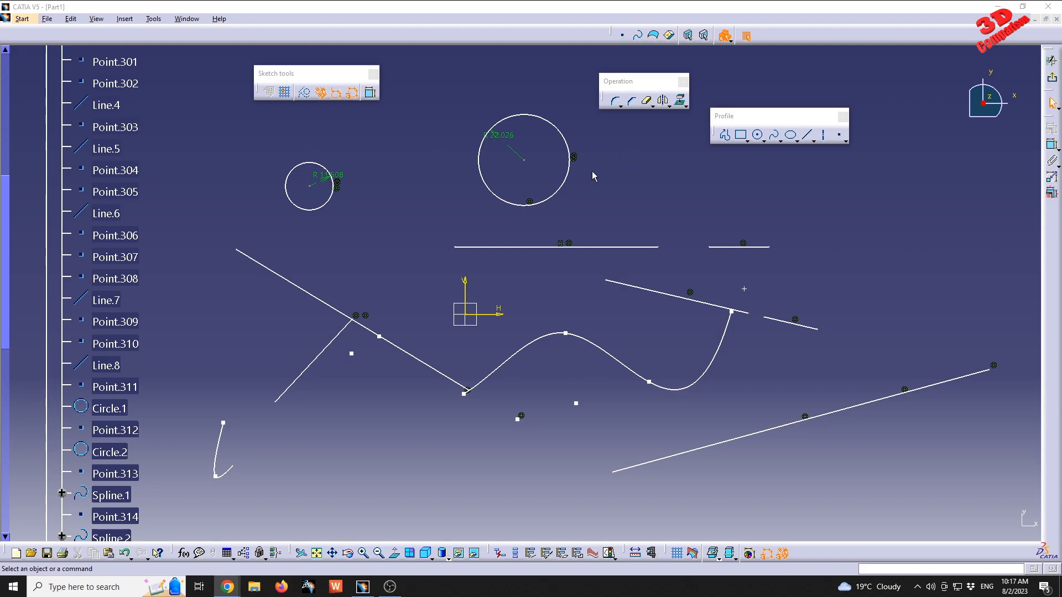
left_click_drag(173, 108, 920, 469)
key("Delete")
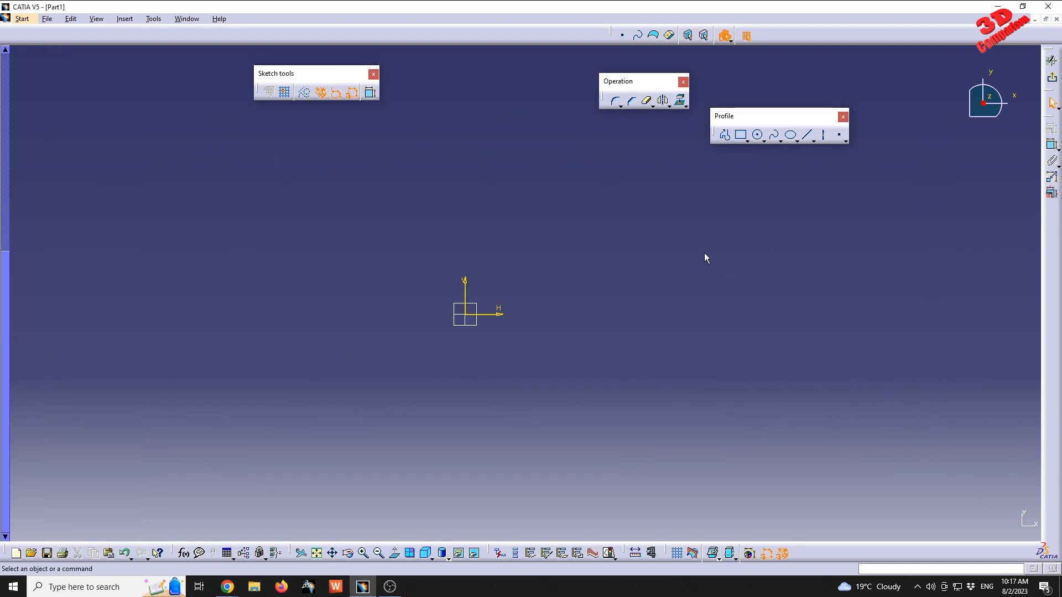
Step: Draw a circle of about 65 mm radius, overlapped at its upper left and upper right by circles of about 30 and 34 mm radius
left_click(758, 136)
left_click(650, 284)
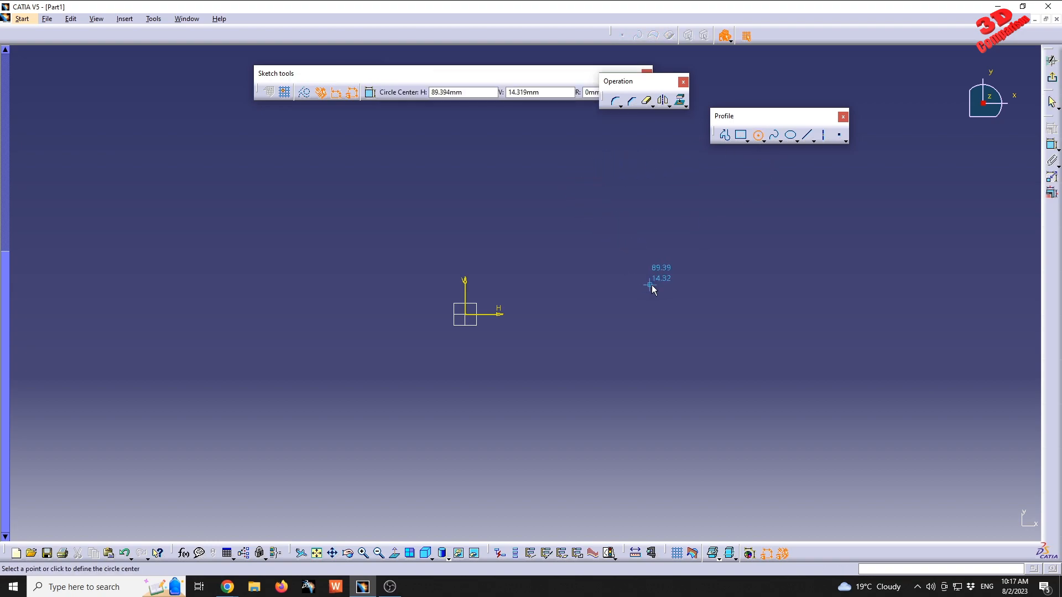
left_click(740, 186)
left_click(758, 136)
left_click(512, 219)
left_click(545, 168)
left_click(759, 135)
left_click(731, 212)
left_click(800, 212)
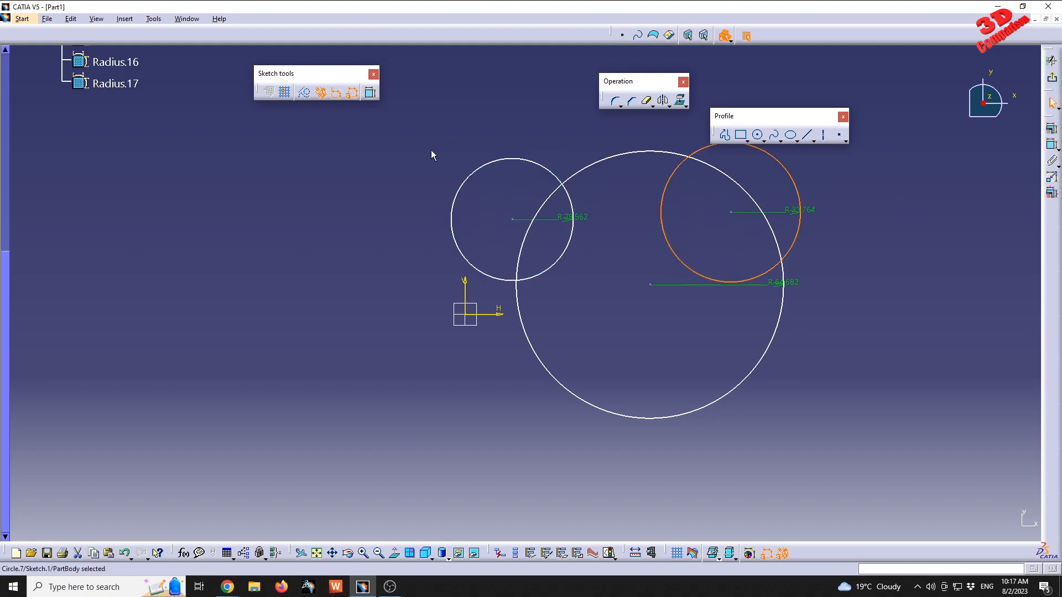
Step: Try Quick Trim to remove the part of the left circle lying inside the large circle, and undo the trim
left_click(647, 100)
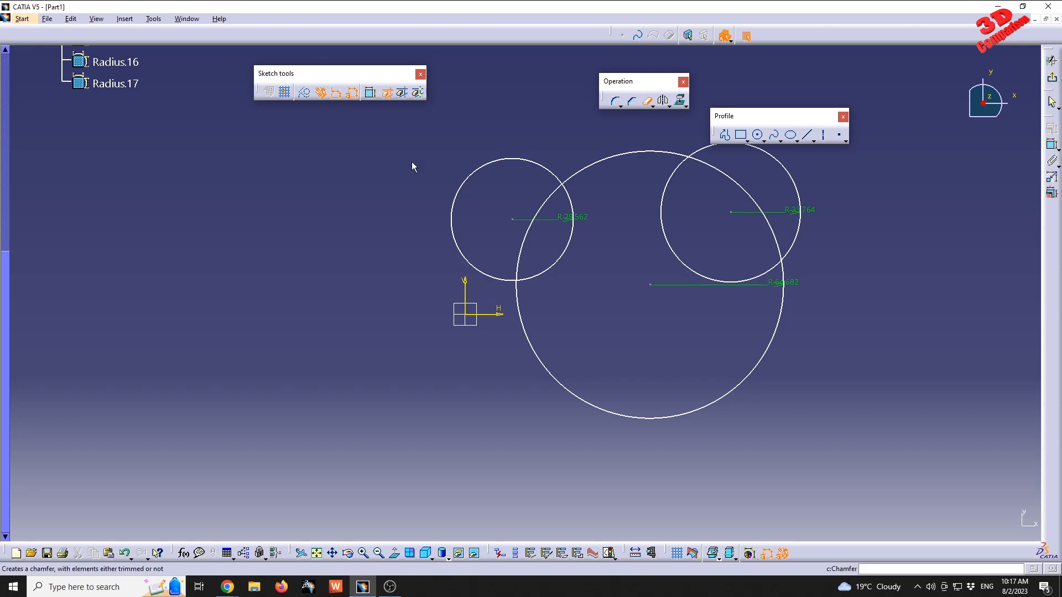
left_click(386, 99)
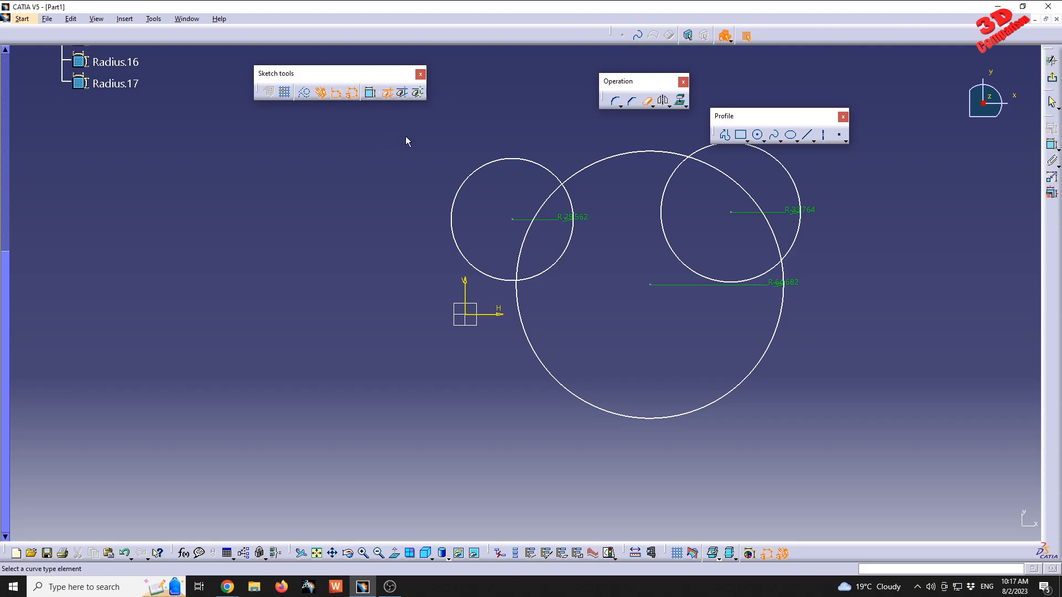
left_click(565, 256)
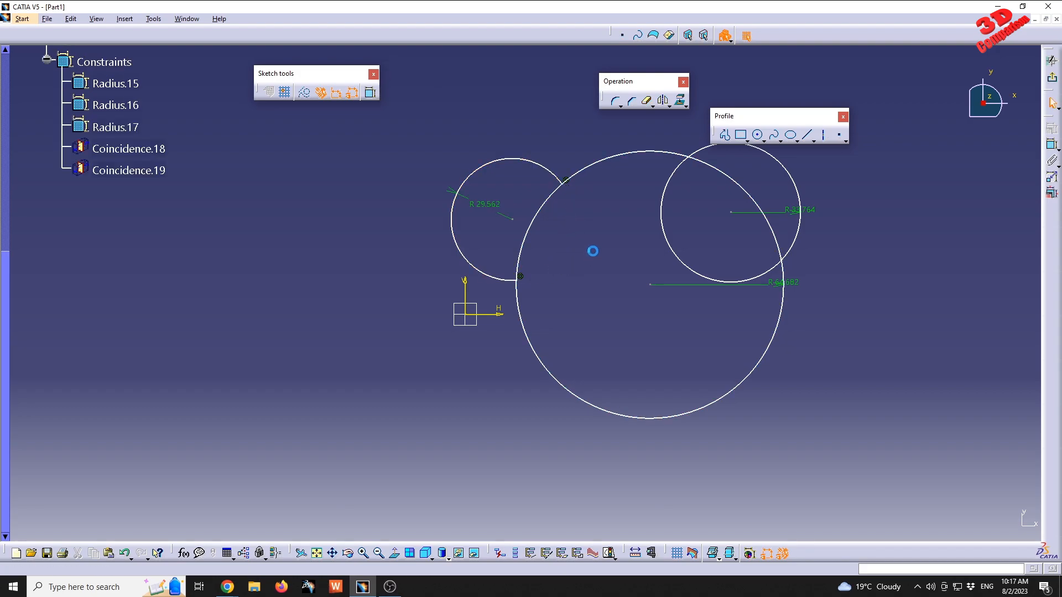
key("ctrl+z")
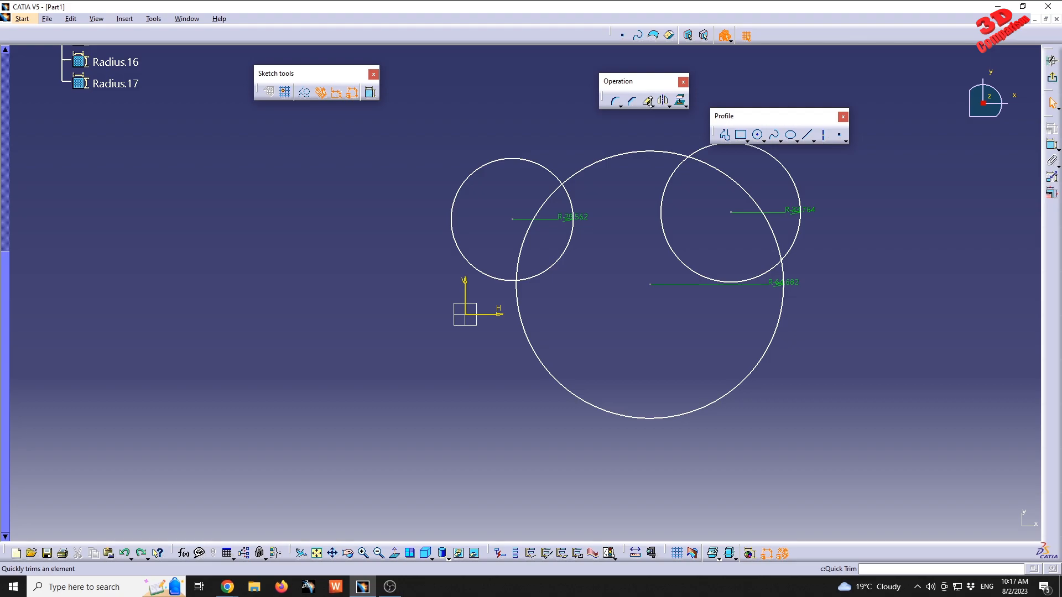
Step: Try Quick Trim to remove the part of the left circle lying outside the large circle, and undo the trim
left_click(648, 105)
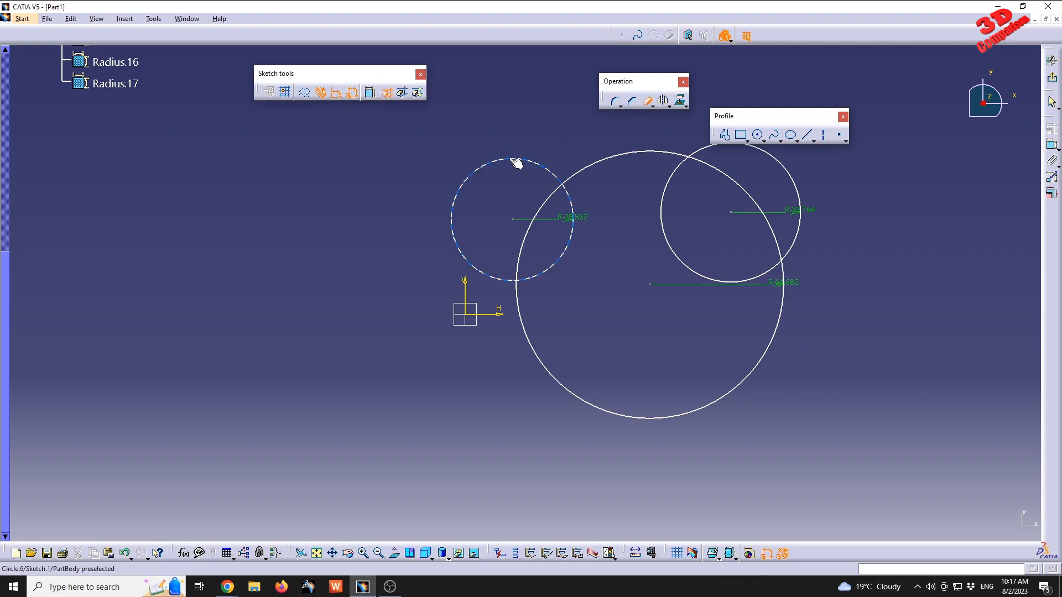
left_click(511, 161)
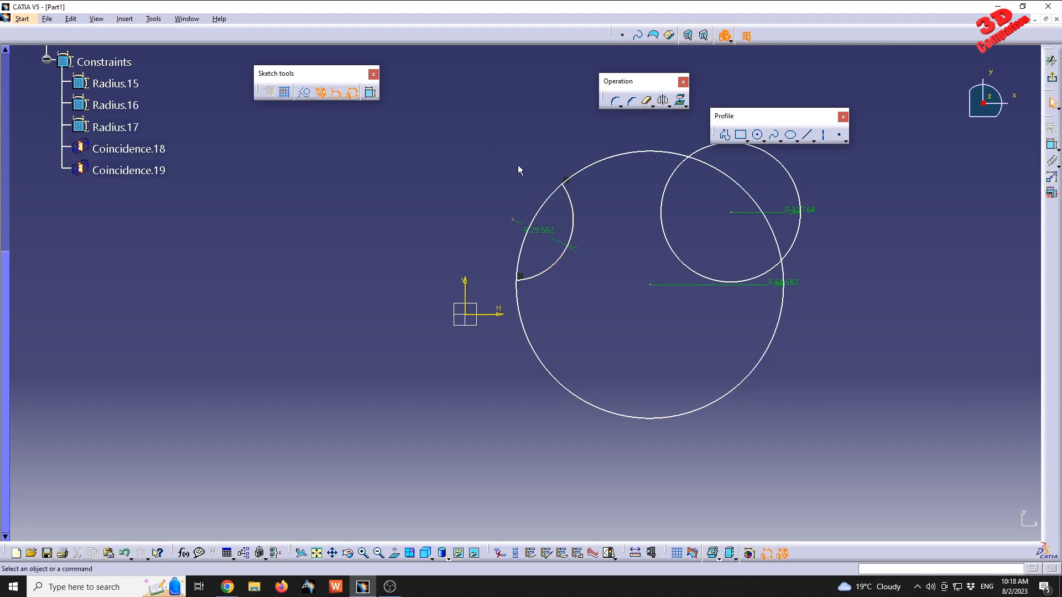
key("ctrl+z")
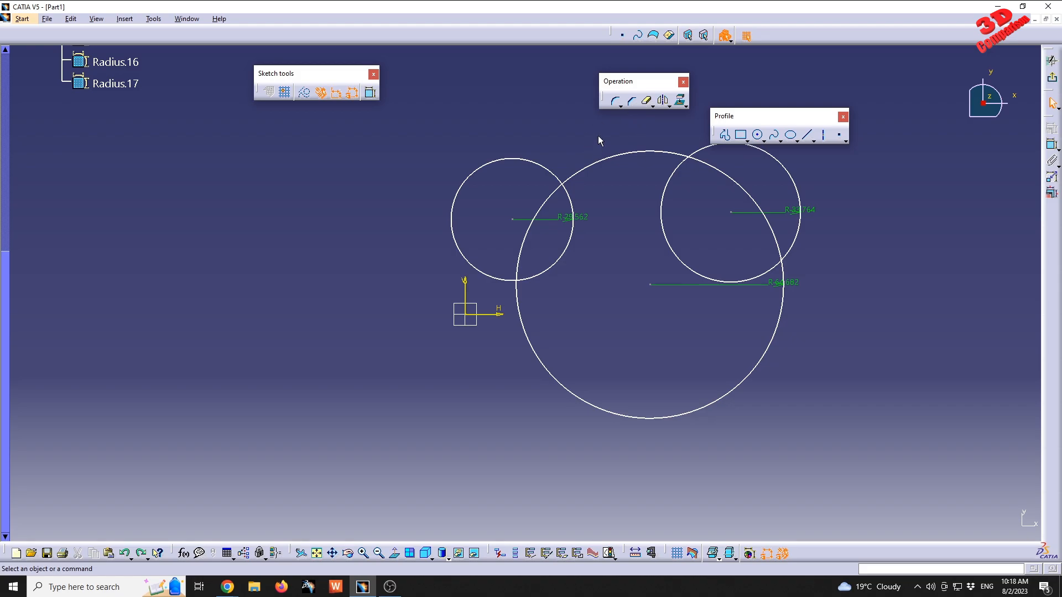
Step: Try Quick Trim to remove the part of the right small circle lying outside the large circle, and undo the trim
left_click(647, 101)
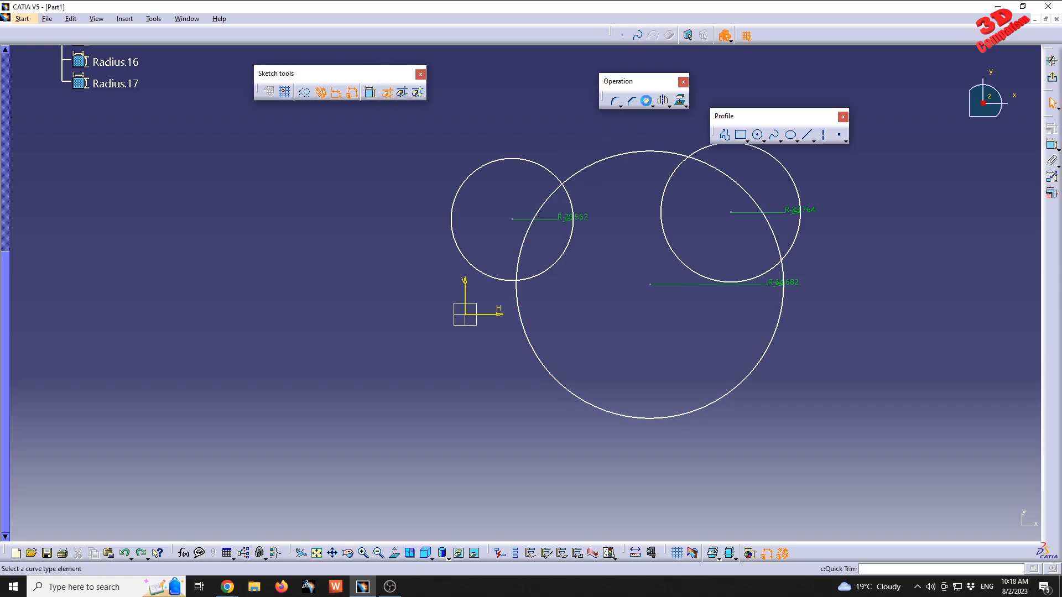
left_click(778, 159)
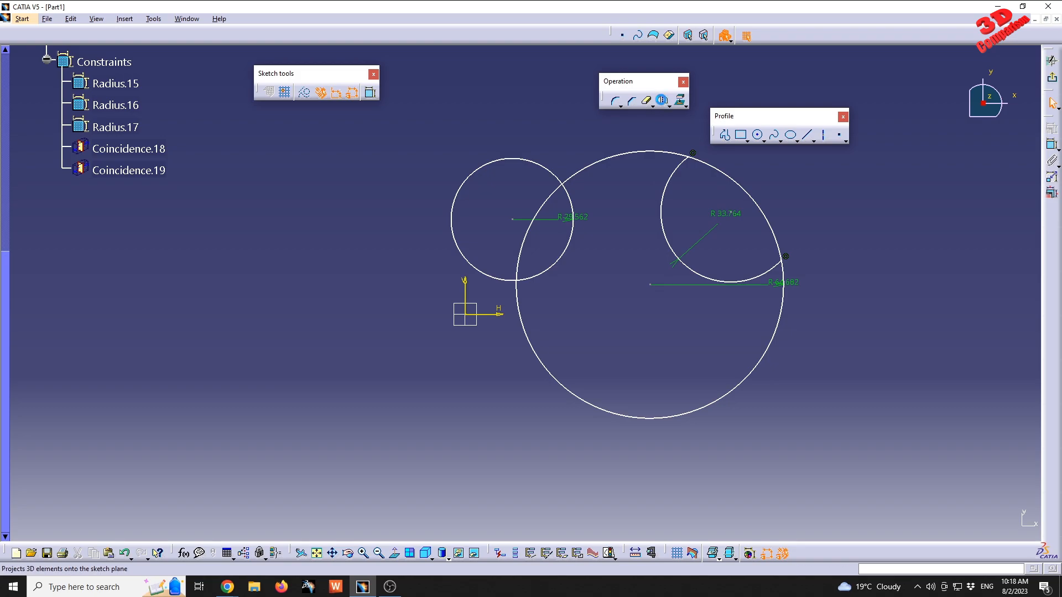
key("ctrl+z")
Step: Try Quick Trim with the option that keeps the picked portion on the right small circle's inner part, and undo the trim
left_click(647, 101)
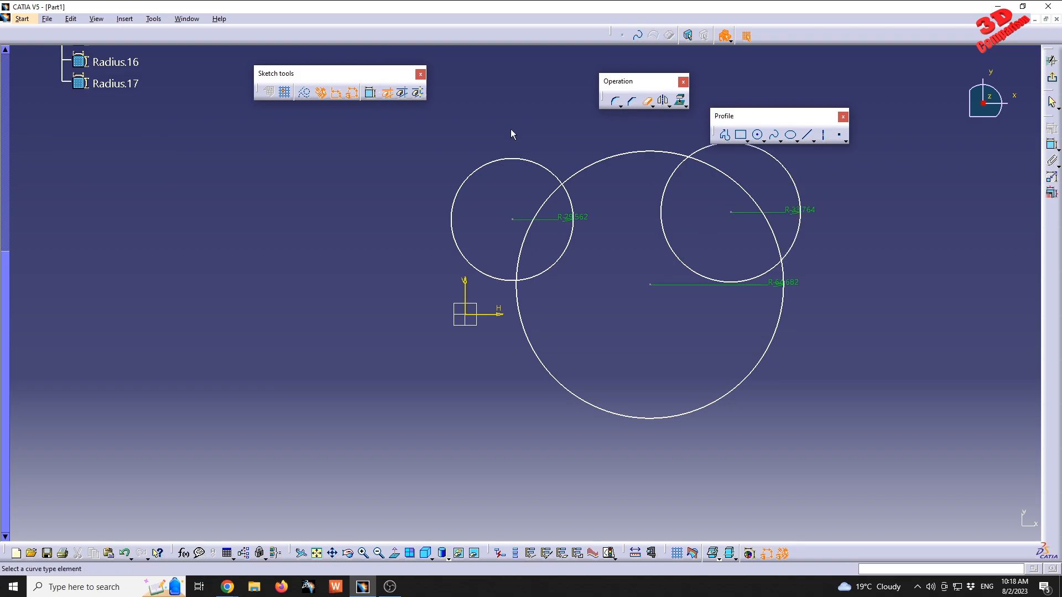
left_click(402, 95)
left_click(683, 260)
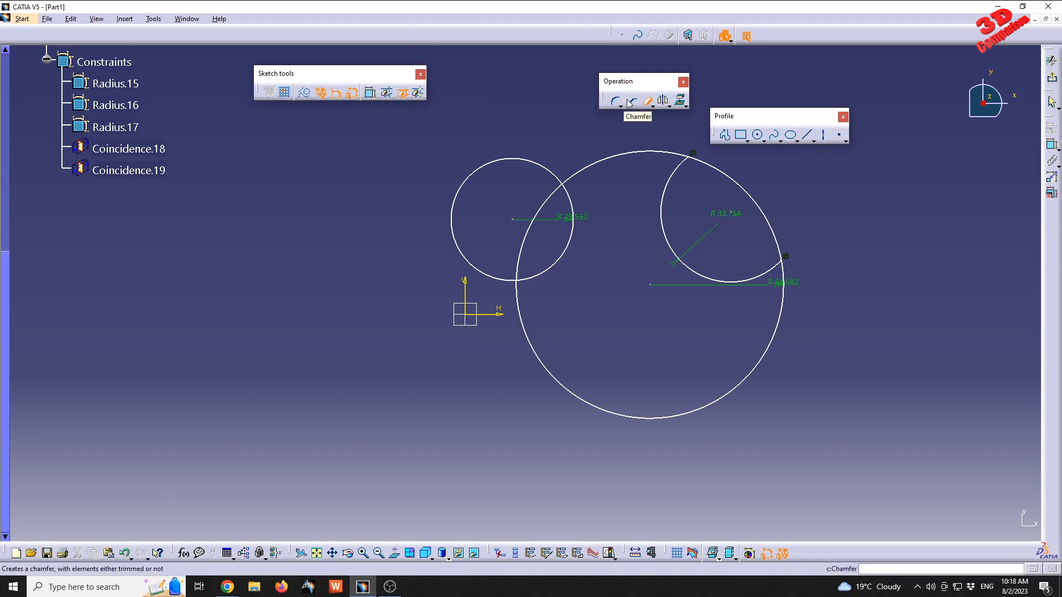
left_click(646, 100)
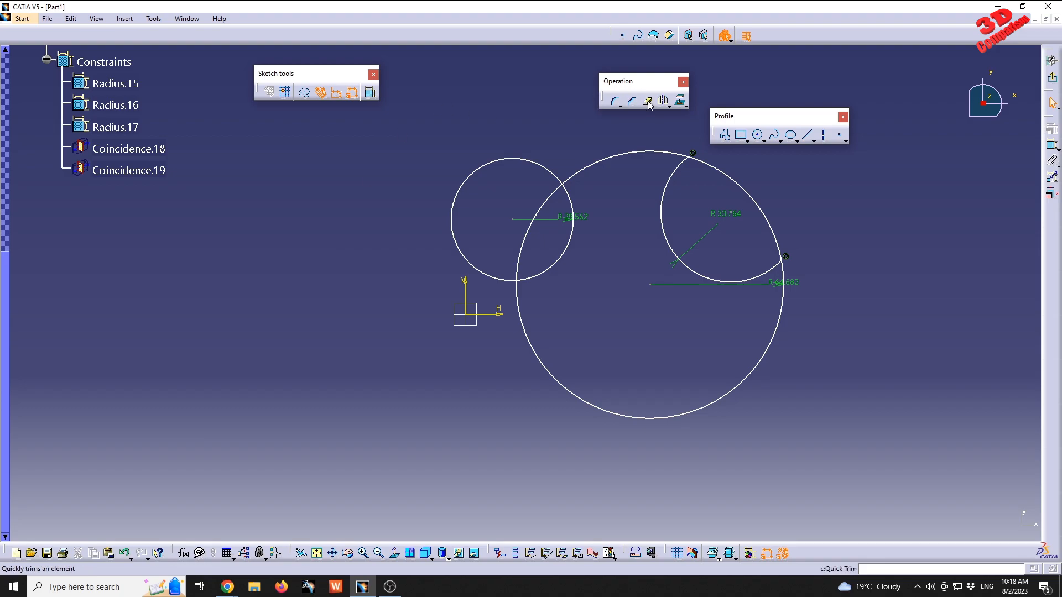
left_click(127, 554)
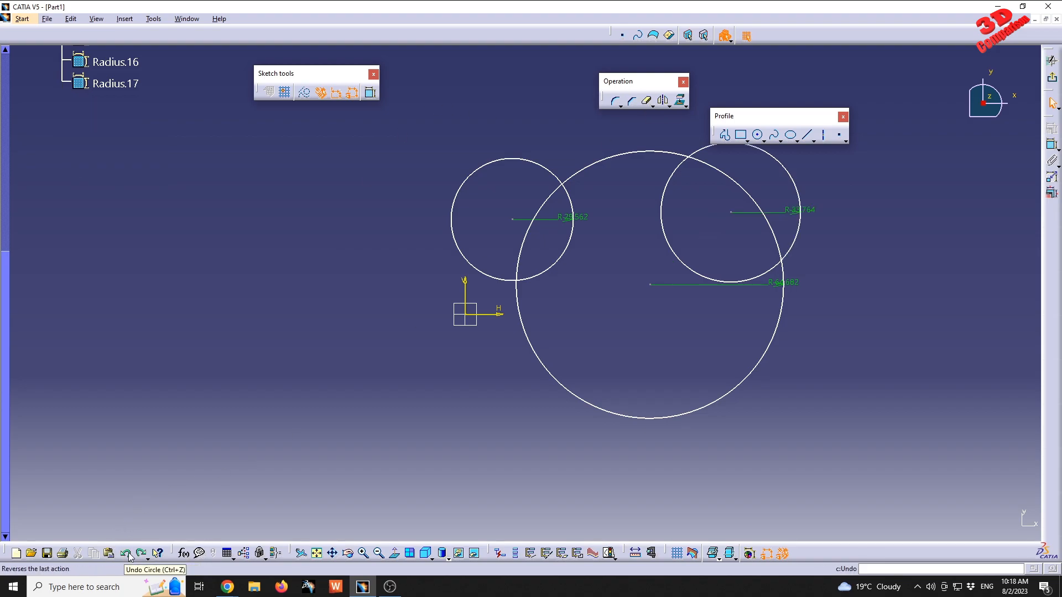
Step: Quick Trim the right small circle where it crosses the large circle, using the option that breaks it and keeps both portions
left_click(646, 101)
left_click(419, 96)
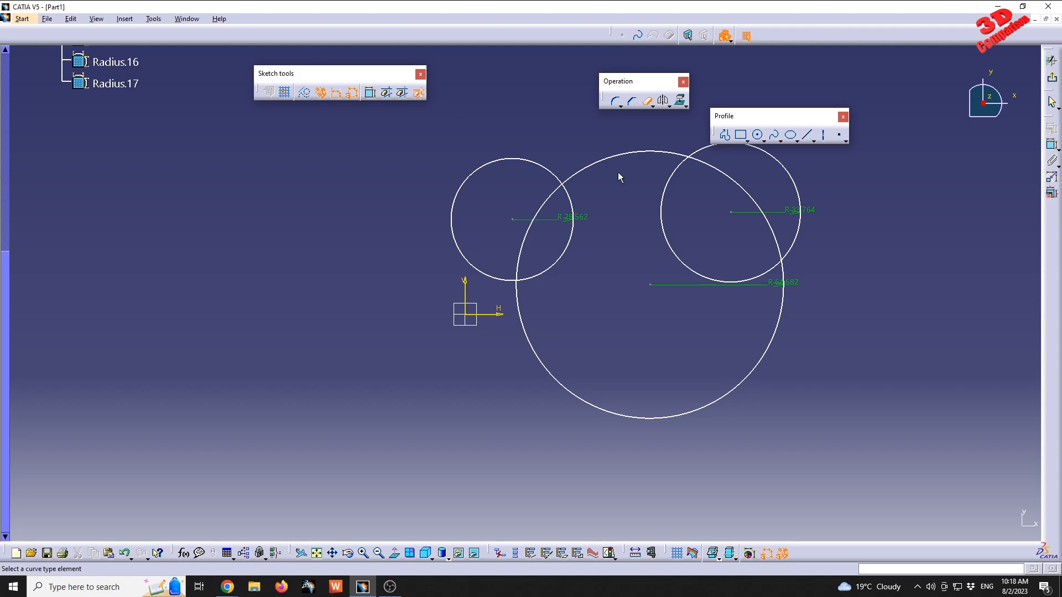
middle_click_drag(619, 178, 544, 191)
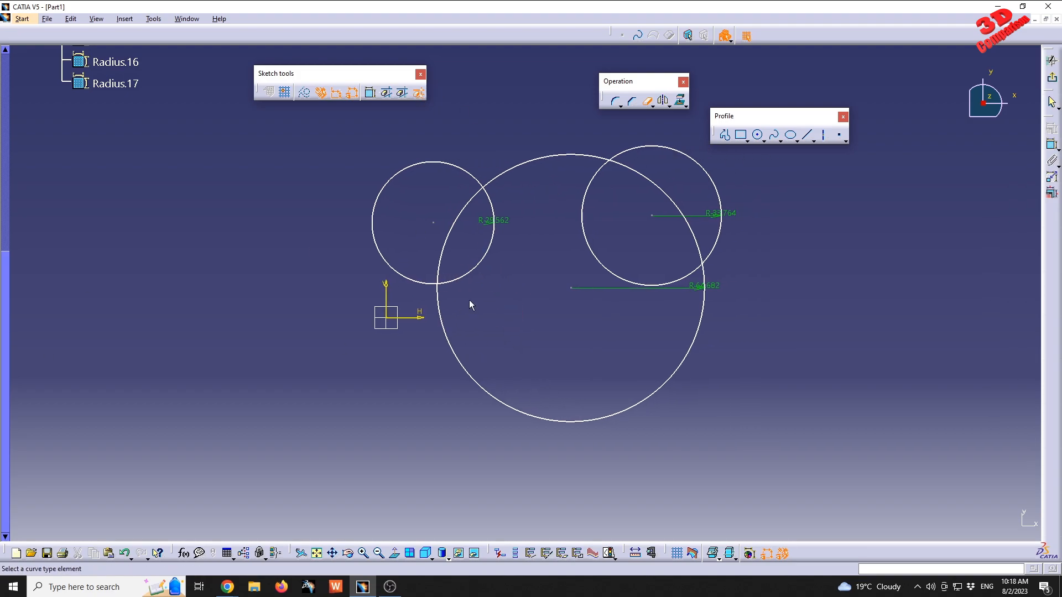
left_click(587, 237)
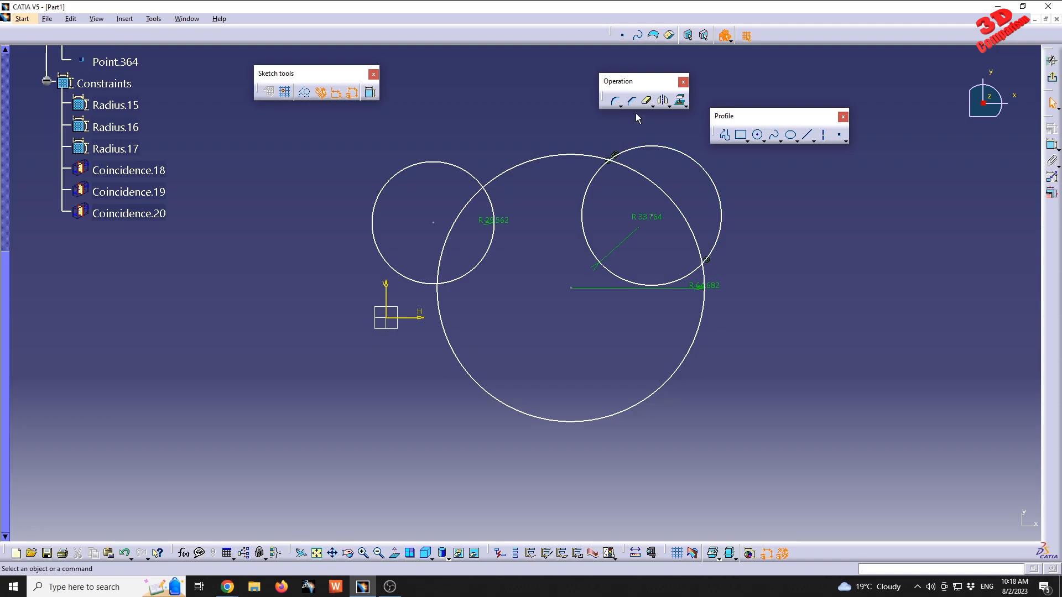
Step: Check the outer and inner arcs of the broken right circle and delete the Coincidence.20 constraint at their upper junction
left_click(653, 106)
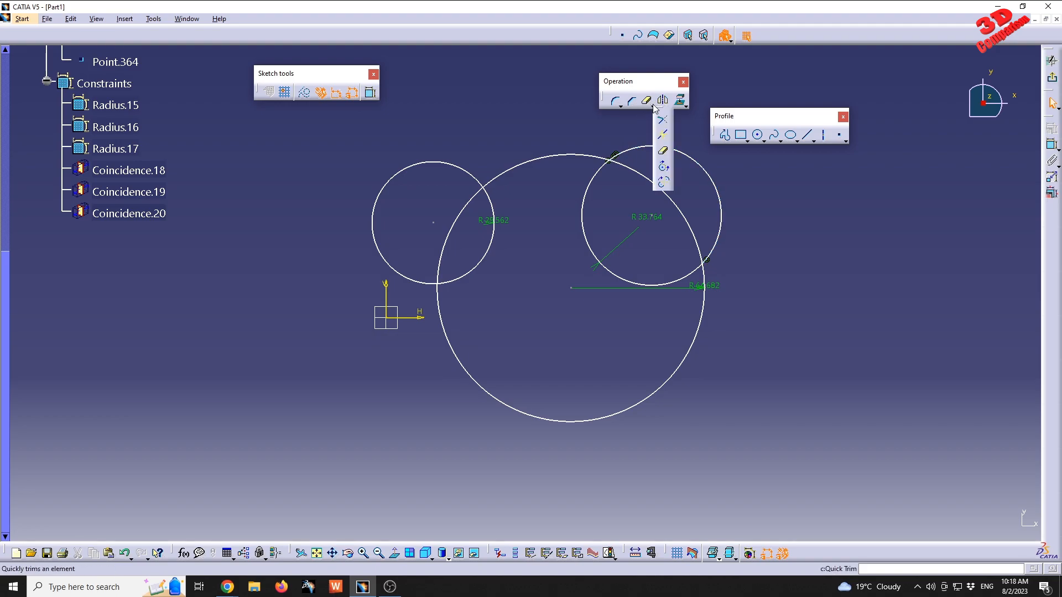
left_click(663, 139)
left_click(672, 200)
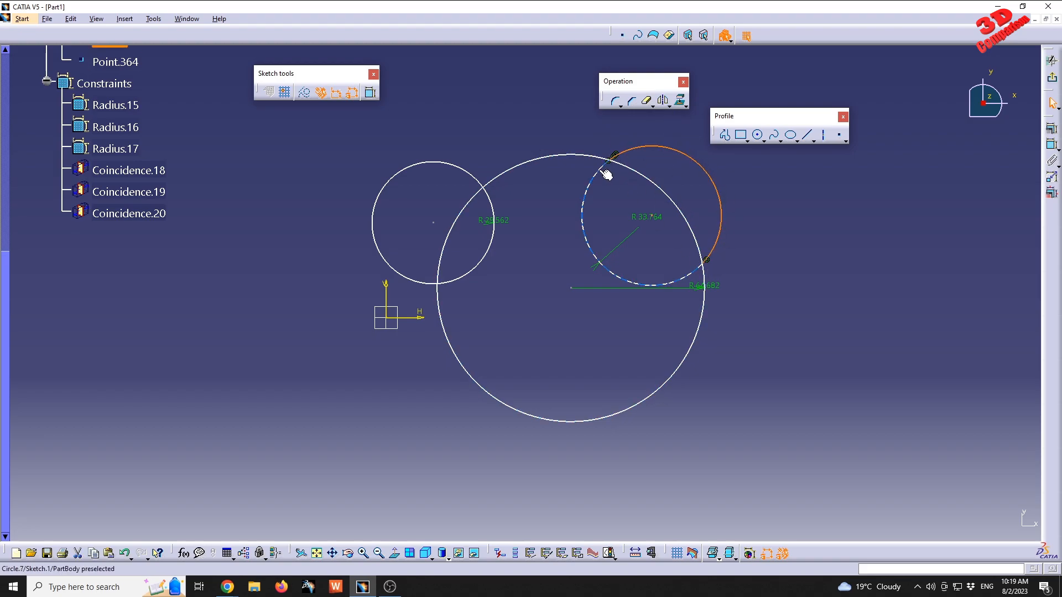
left_click(597, 248)
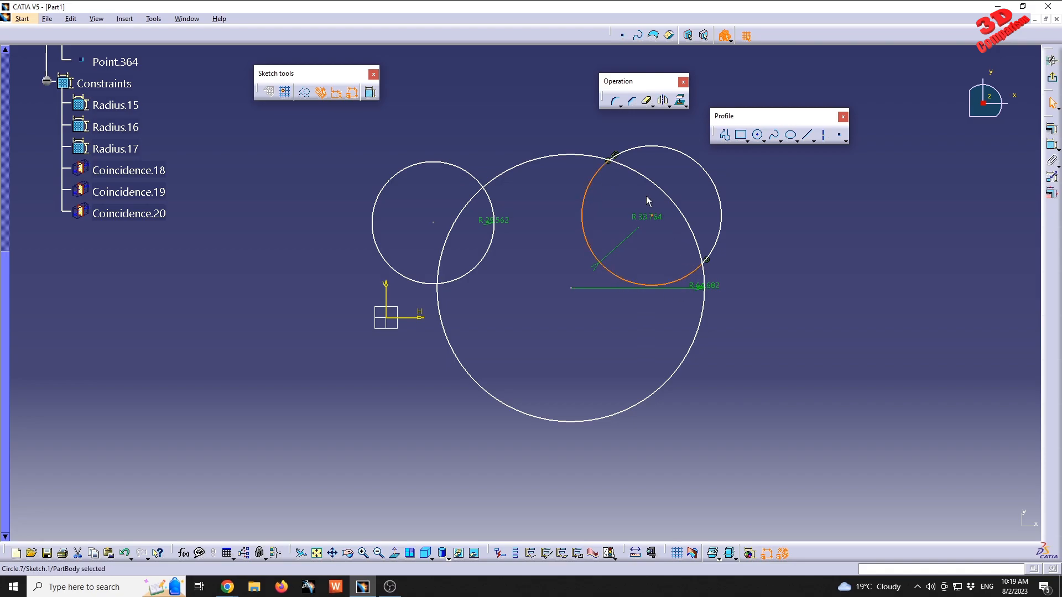
left_click(615, 153)
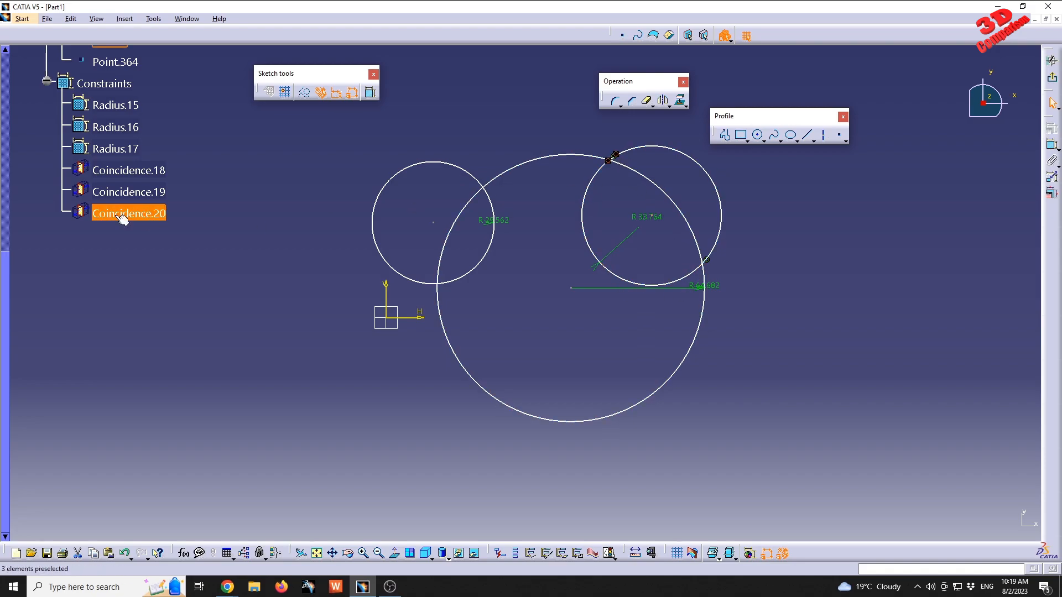
key("Delete")
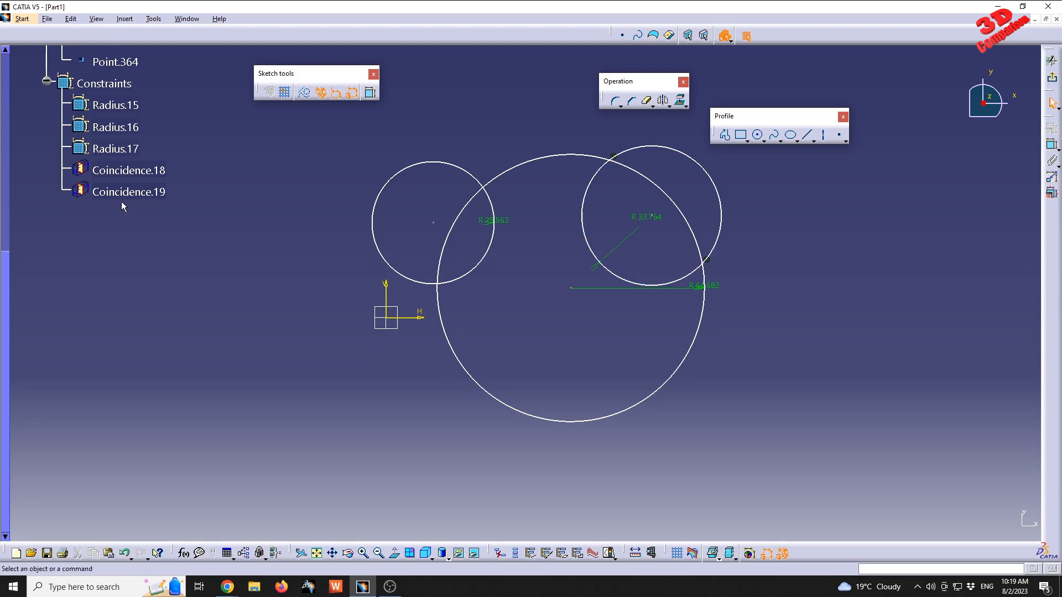
Step: Check which elements Coincidence.18 and Coincidence.19 connect and move the broken right circle's outer arc slightly down toward the left small circle
left_click(133, 194)
left_click(141, 172, "ctrl")
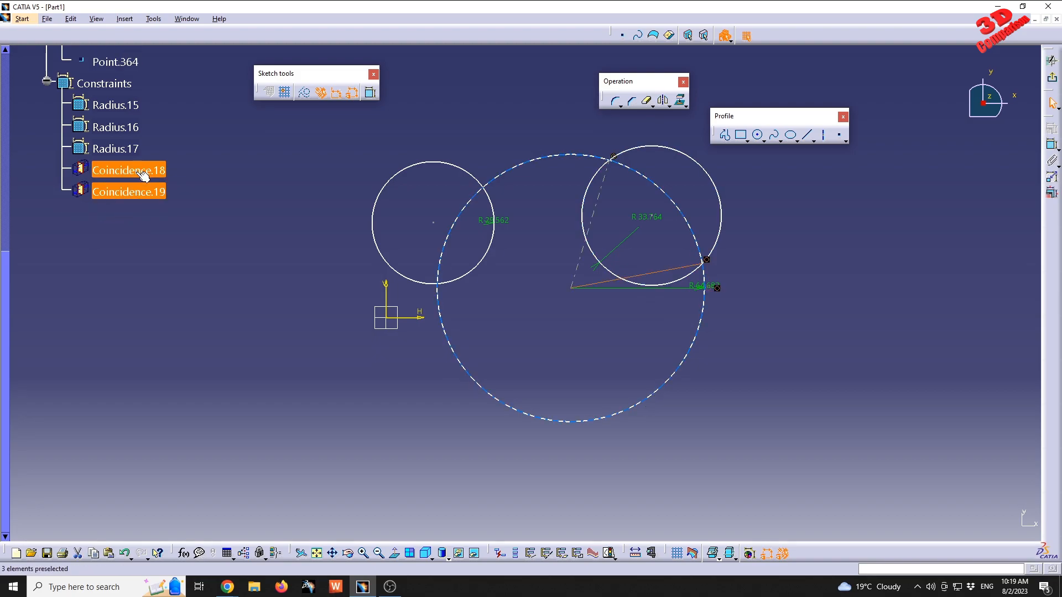
left_click(776, 216)
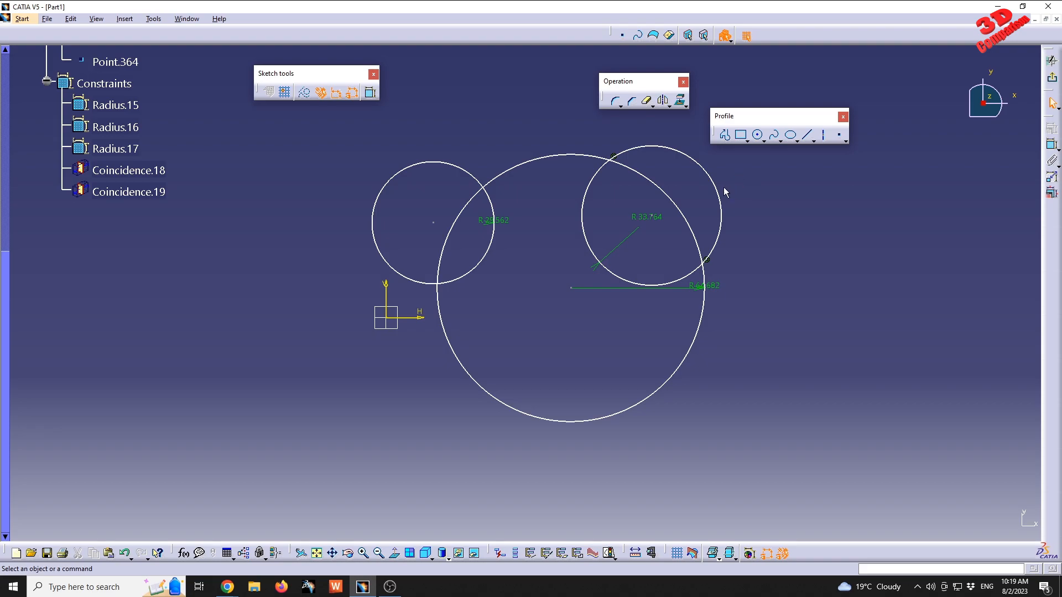
left_click_drag(720, 196, 700, 211)
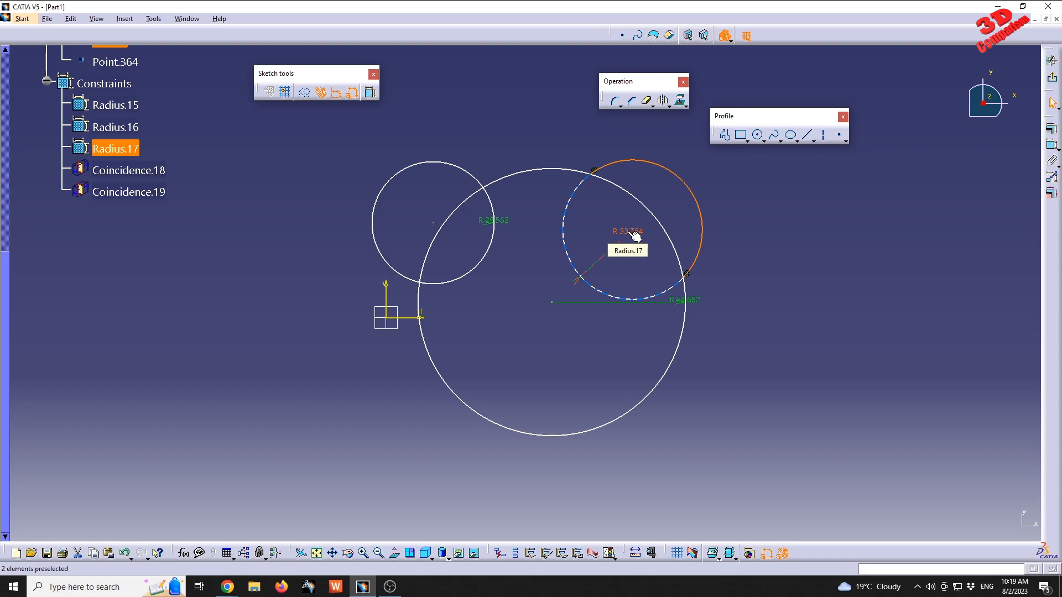
left_click(350, 326)
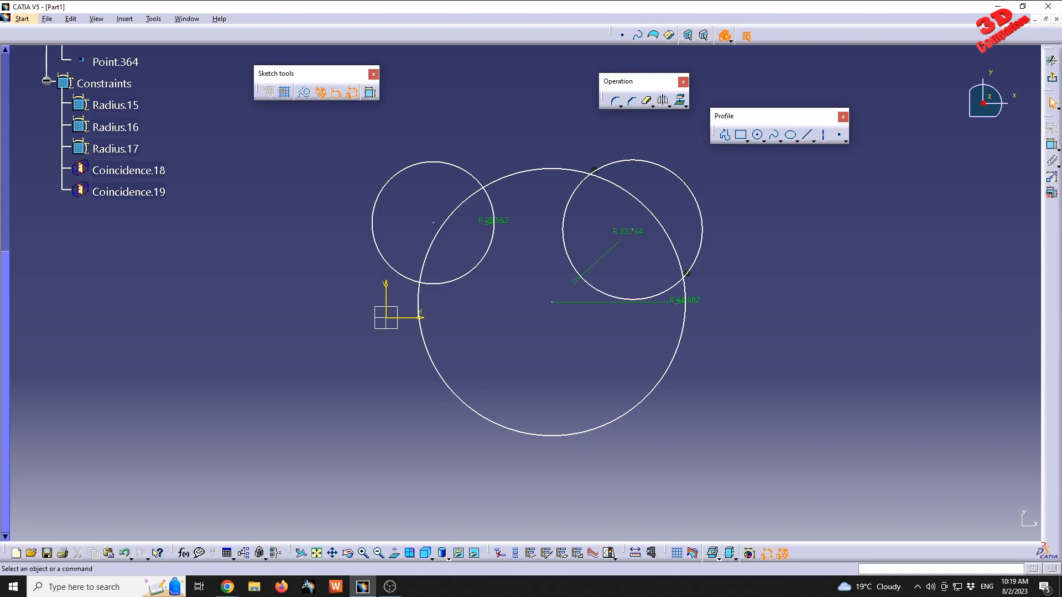
left_click(652, 107)
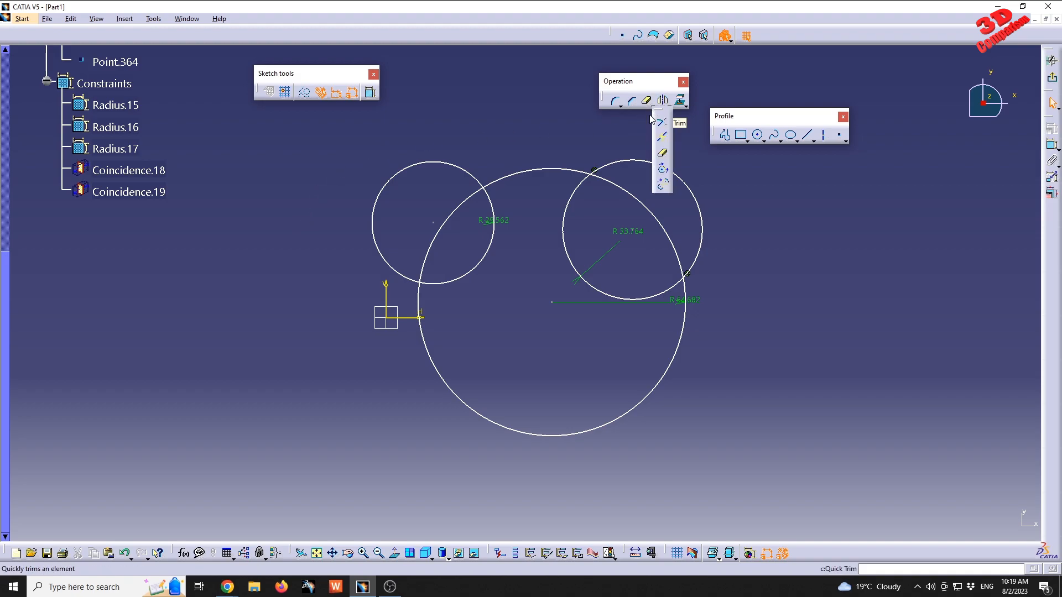
left_click(686, 105)
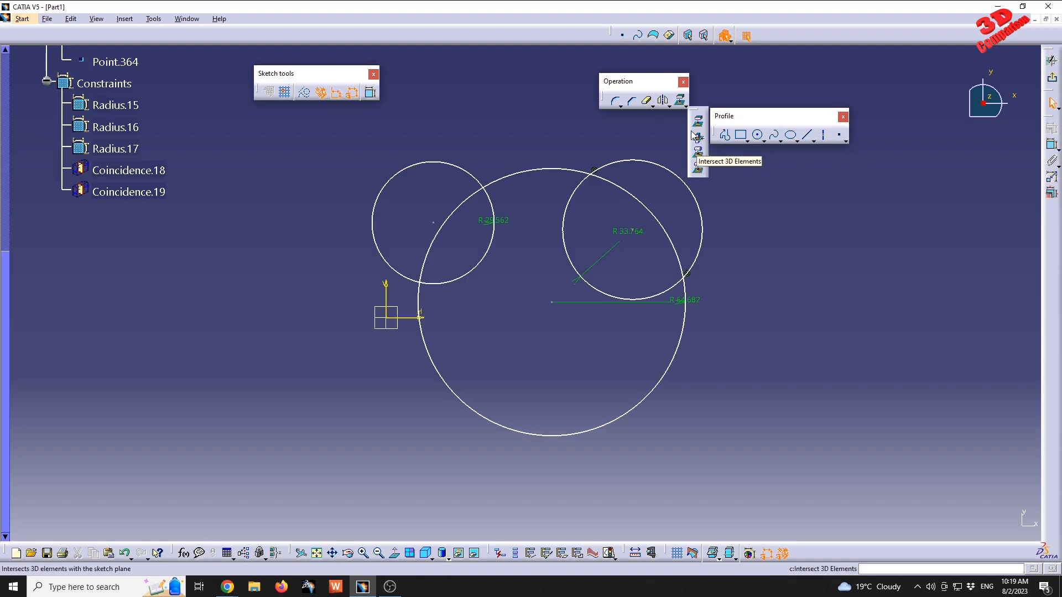
left_click(652, 105)
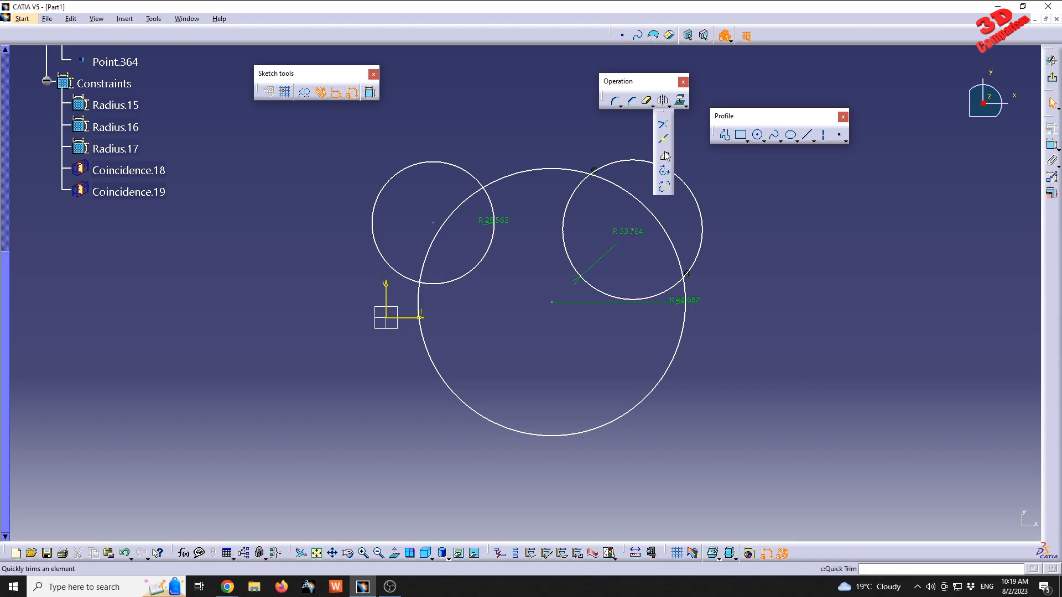
left_click(665, 153)
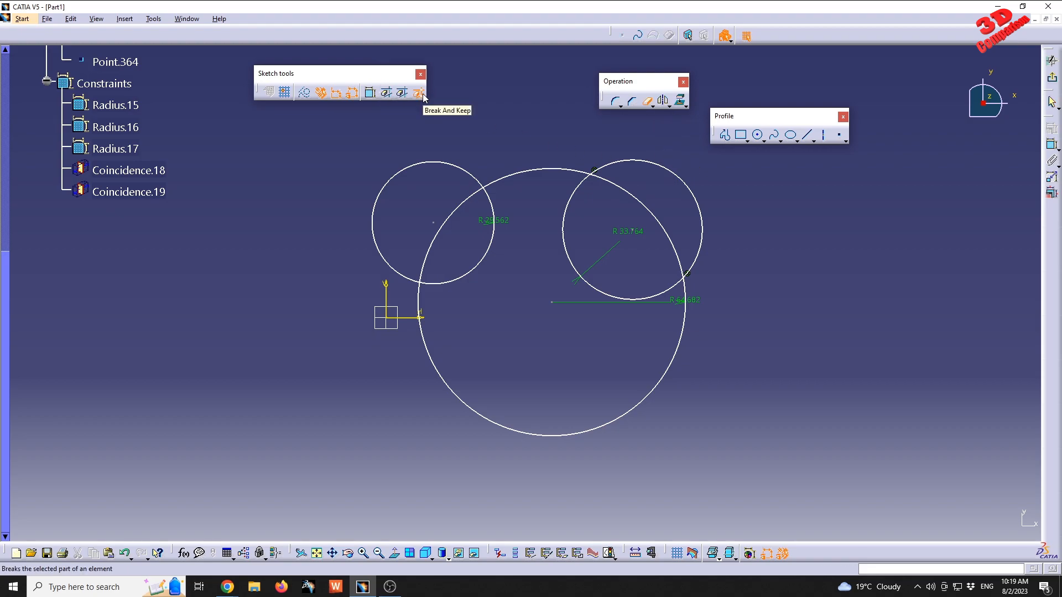
left_click(386, 92)
left_click(648, 103)
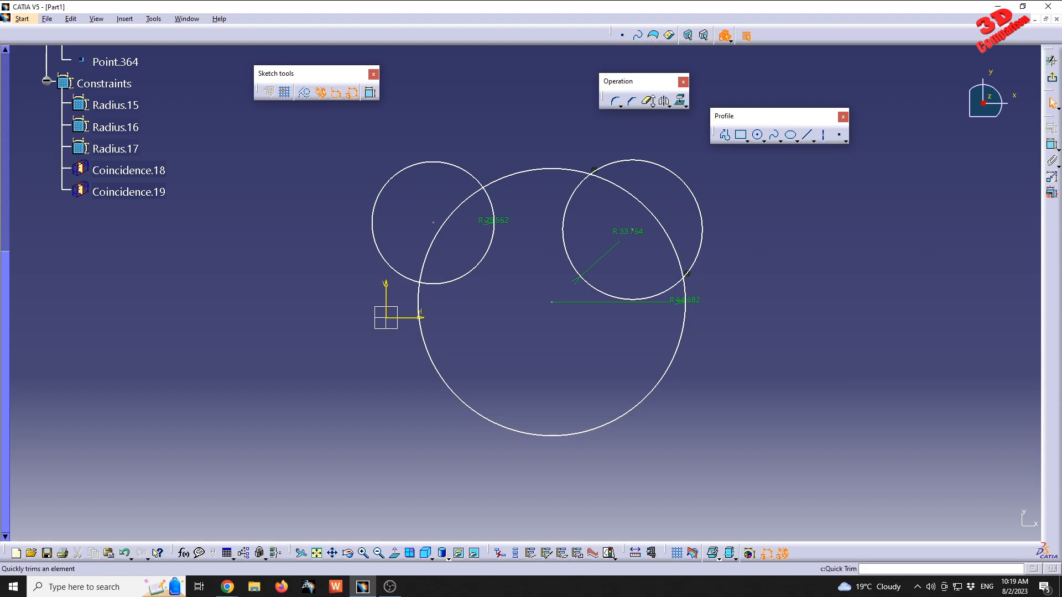
left_click(653, 107)
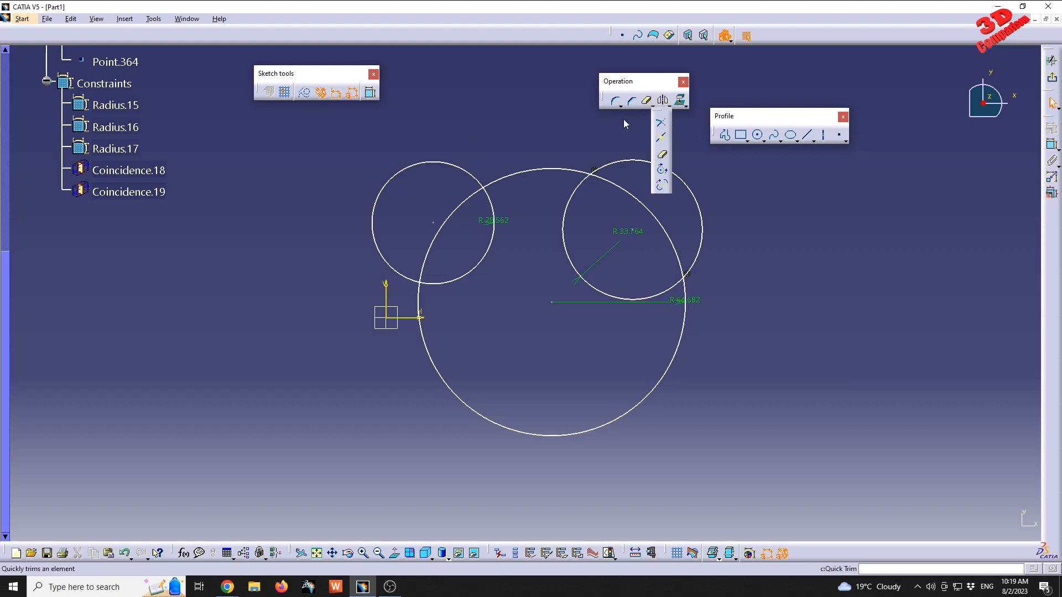
Step: Draw a three-point arc starting with its limits, about 39.8 mm in radius, in the empty area beside the left small circle
left_click(661, 173)
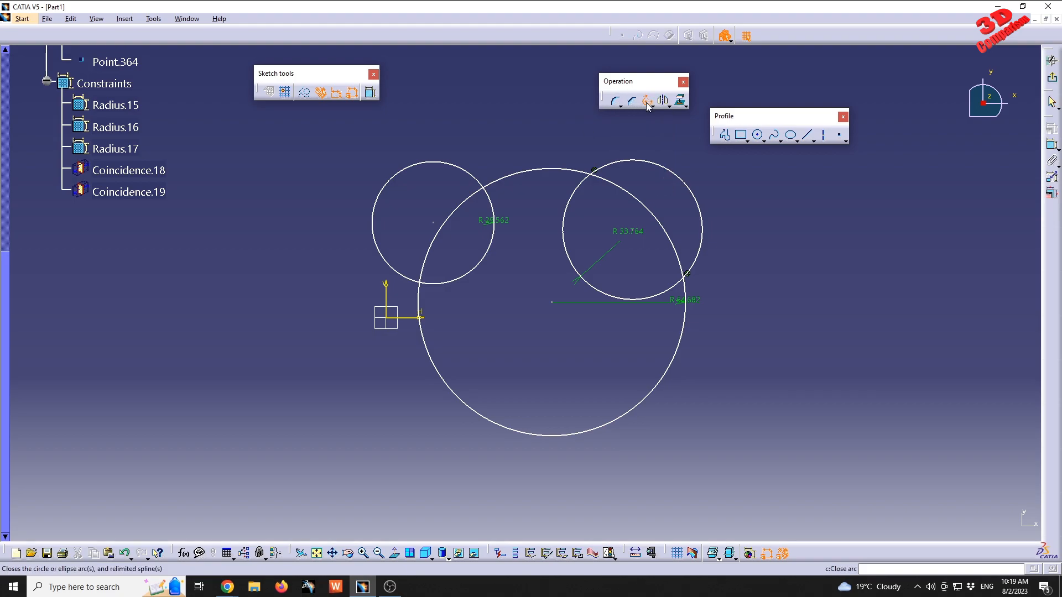
left_click(758, 135)
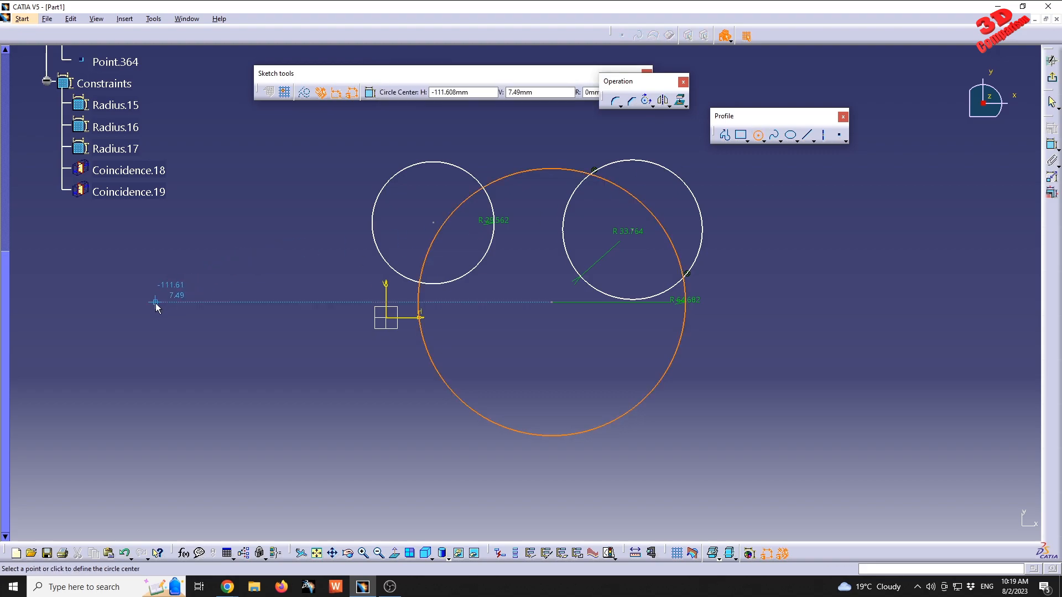
left_click(763, 142)
left_click(858, 148)
left_click(105, 364)
left_click(191, 245)
left_click(131, 259)
left_click(304, 351)
Step: Complete the new open arc into a full circle with Close arc and move it slightly away from the other circles
middle_click_drag(256, 256, 396, 253)
left_click(646, 100)
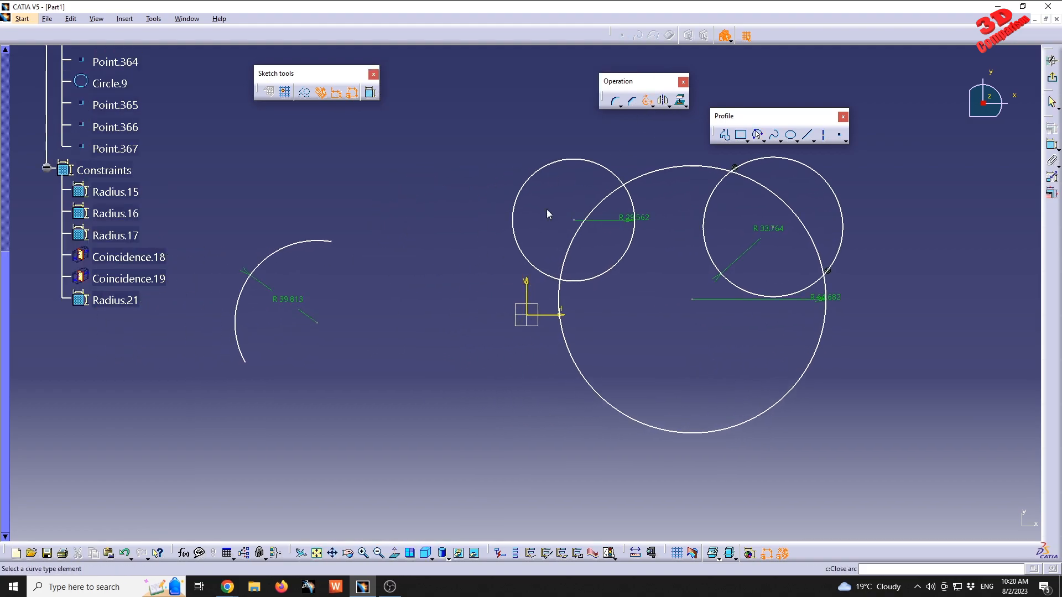
left_click(314, 241)
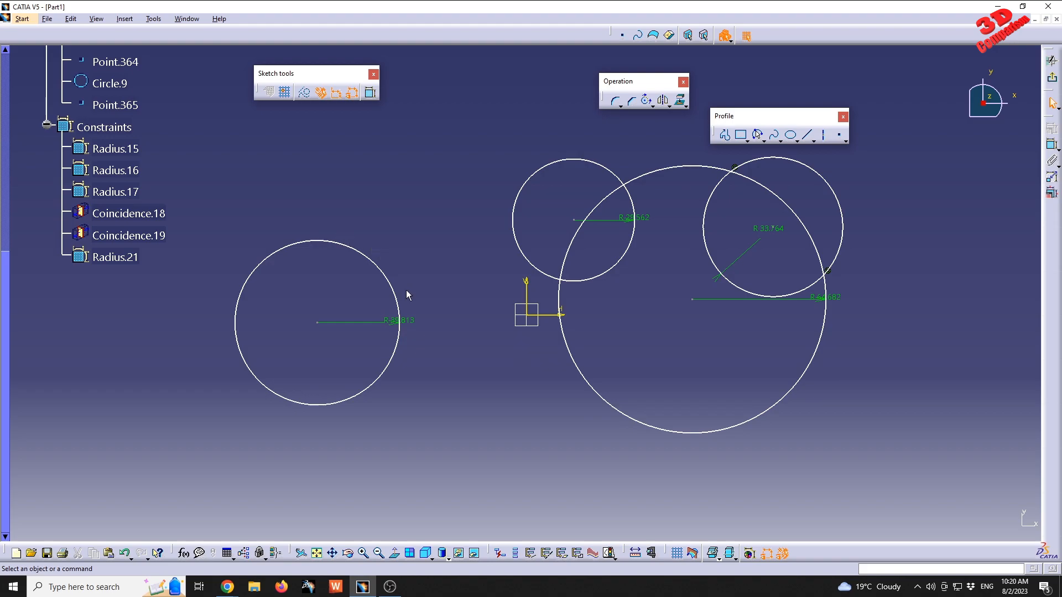
left_click_drag(381, 267, 353, 268)
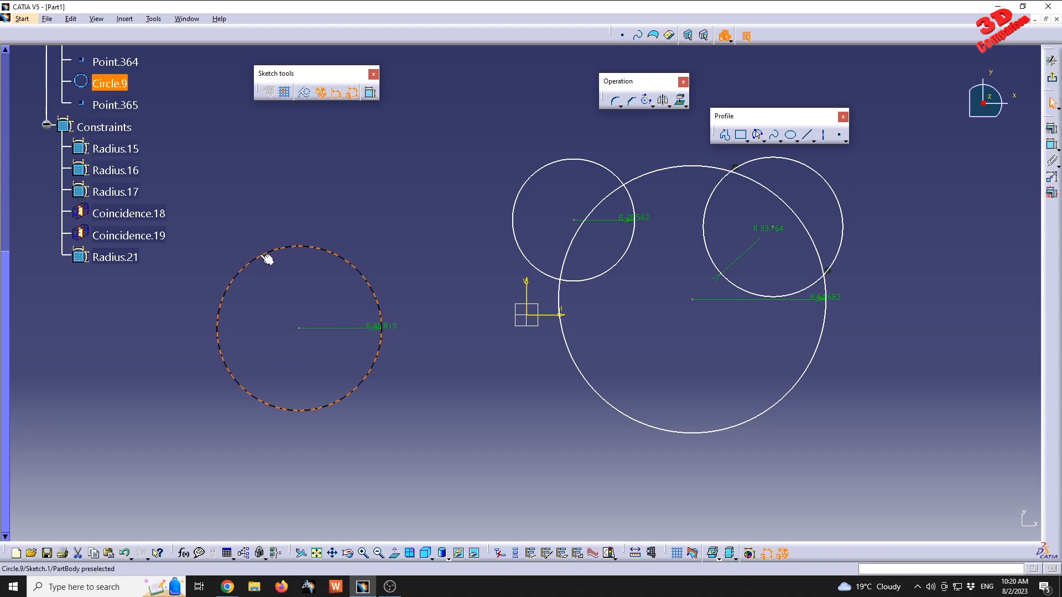
left_click(227, 298)
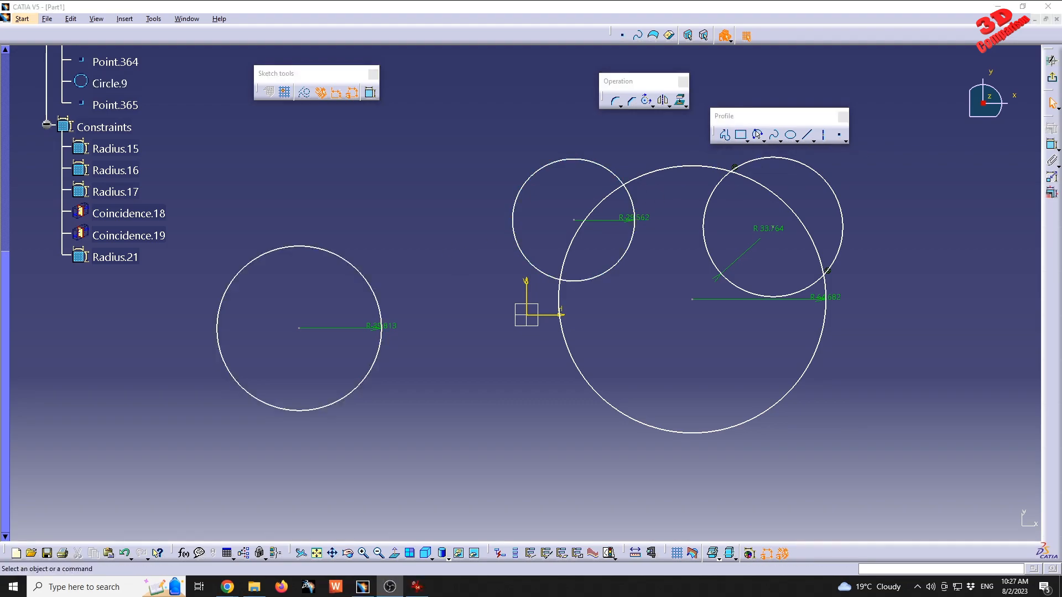
Step: Draw a wavy open spline through six control points above the circles
left_click(385, 180)
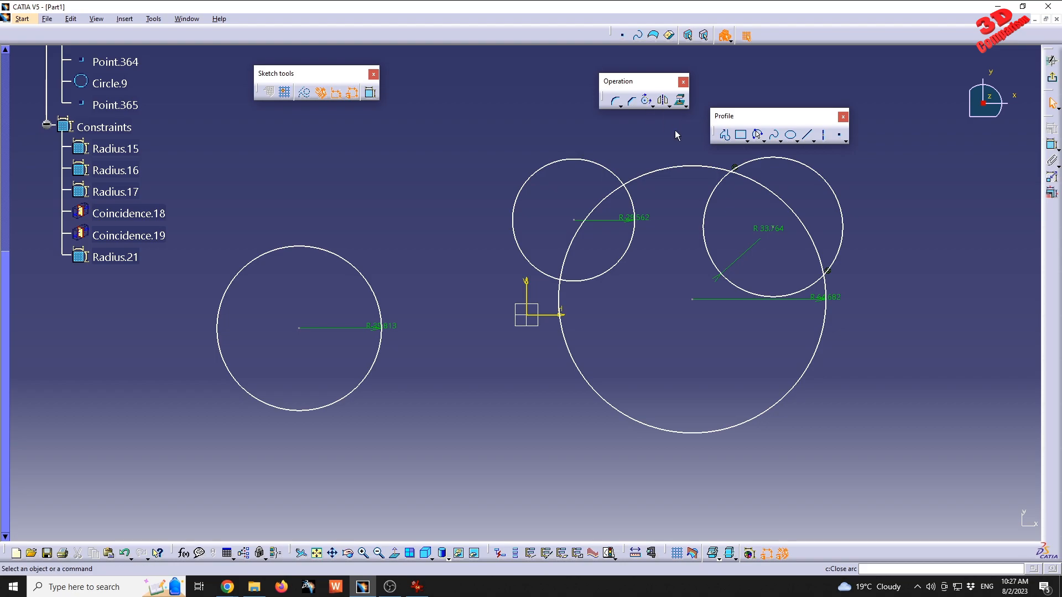
left_click(775, 137)
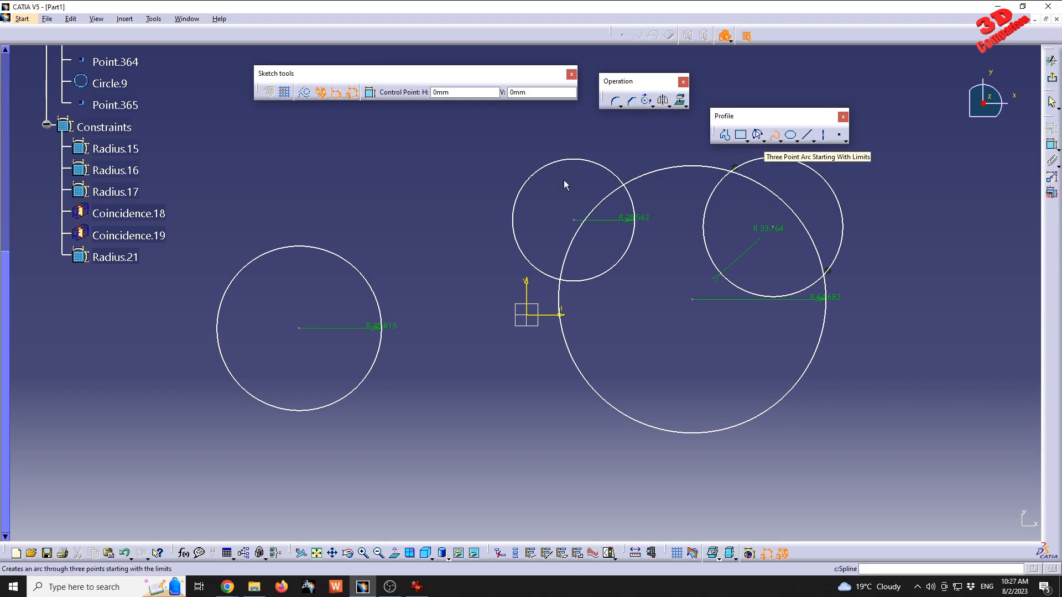
middle_click_drag(300, 146, 292, 197)
left_click(257, 209)
left_click(338, 185)
left_click(394, 217)
left_click(474, 200)
left_click(593, 160)
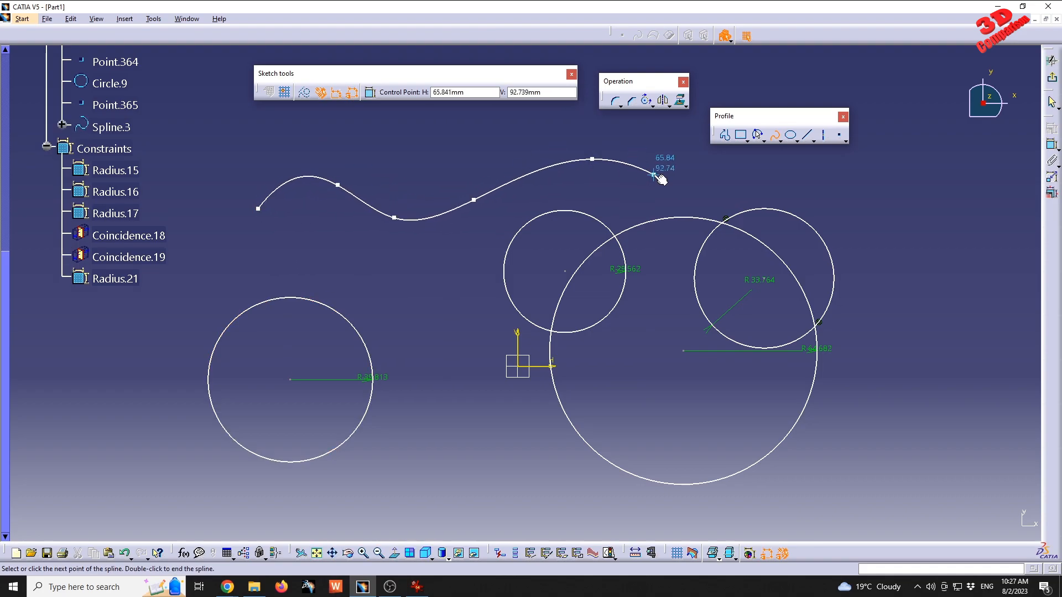
double_click(654, 175)
Step: Trim the spline at its fourth control point, keeping the portion with the first control points
left_click(652, 106)
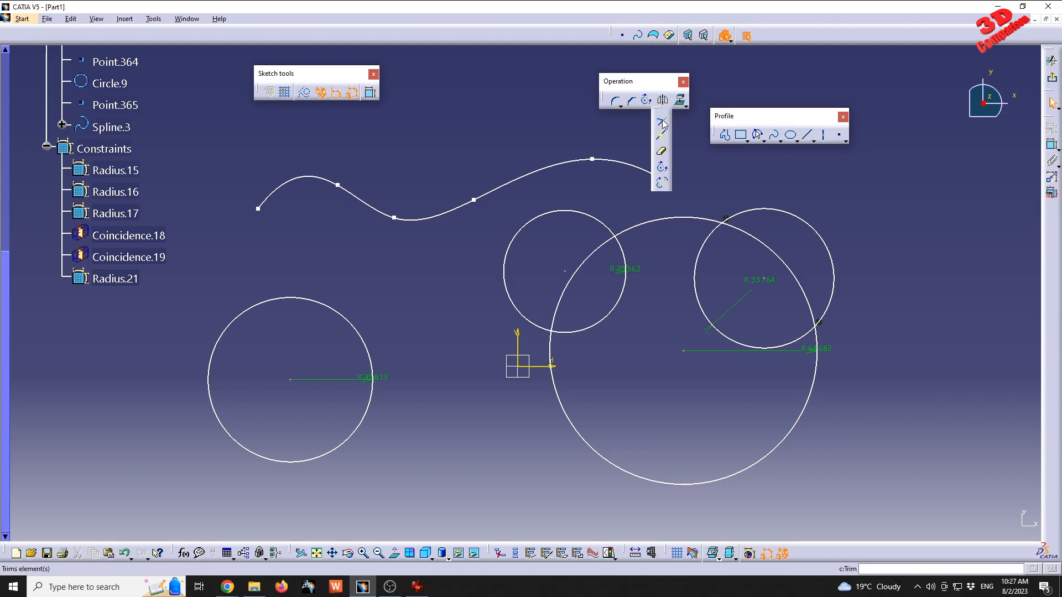
left_click(662, 123)
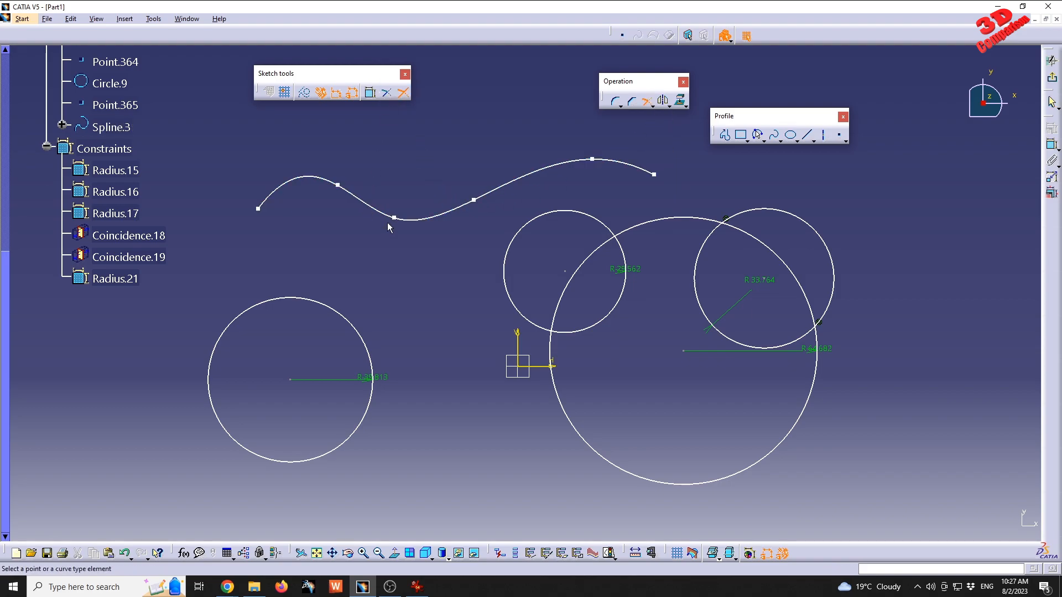
left_click(403, 220)
left_click(475, 201)
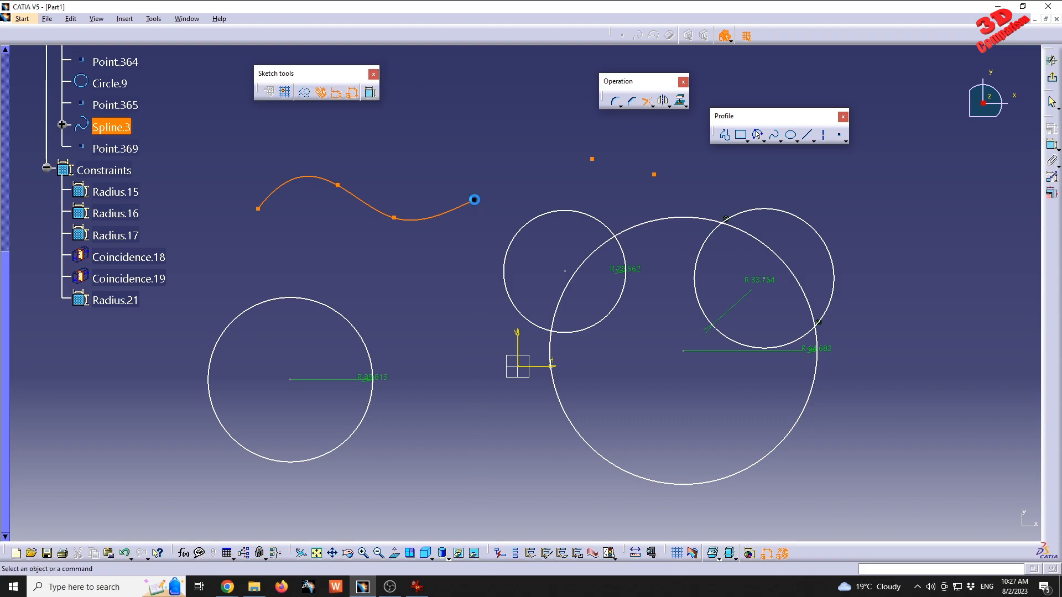
Step: Restore the trimmed spline to its full length with Close arc and move it slightly up and to the left
left_click(651, 106)
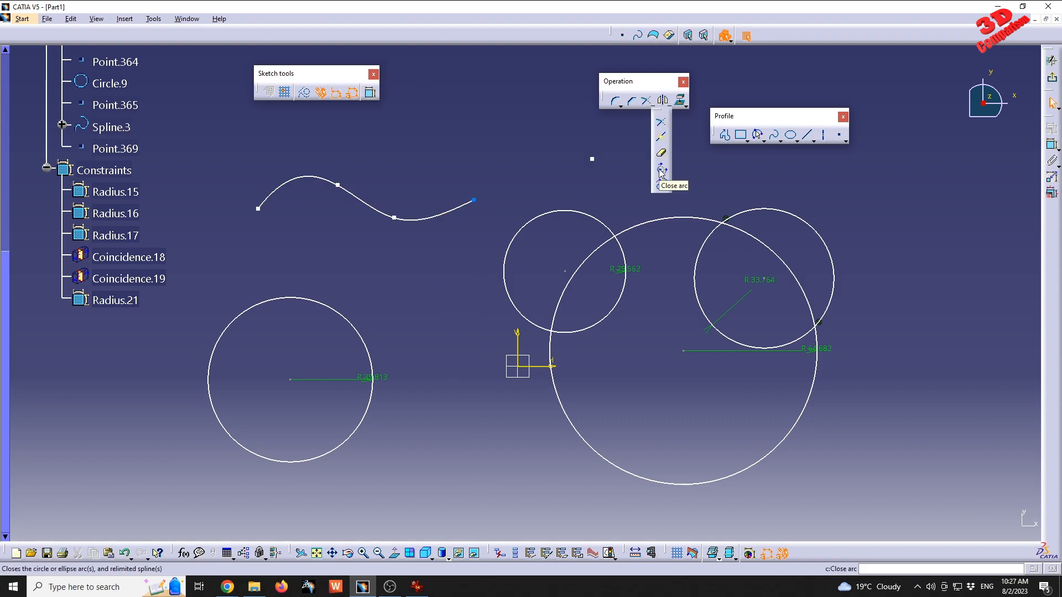
left_click(661, 173)
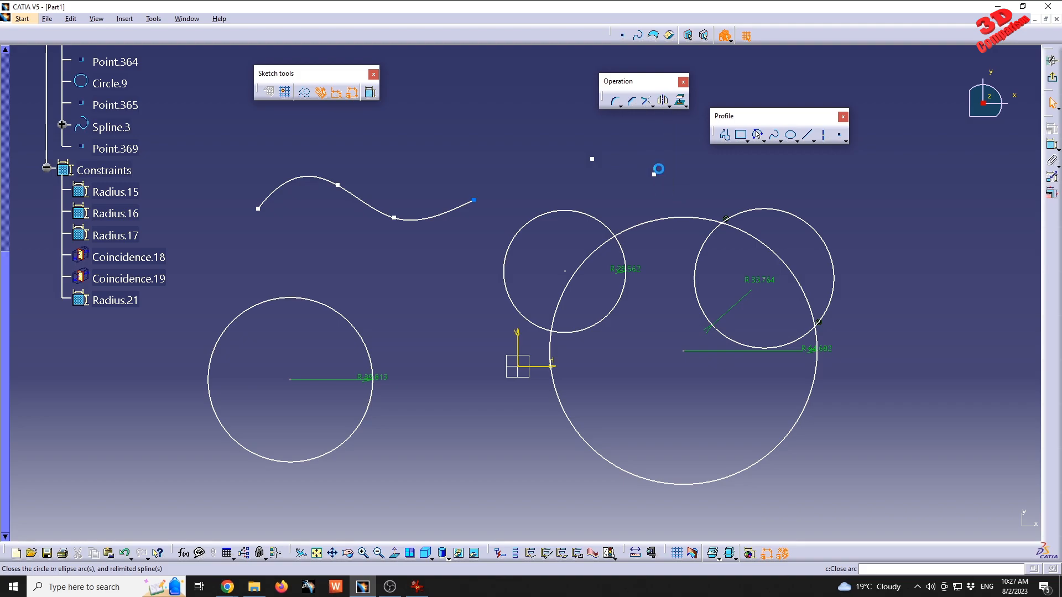
left_click(475, 204)
left_click_drag(637, 170, 622, 160)
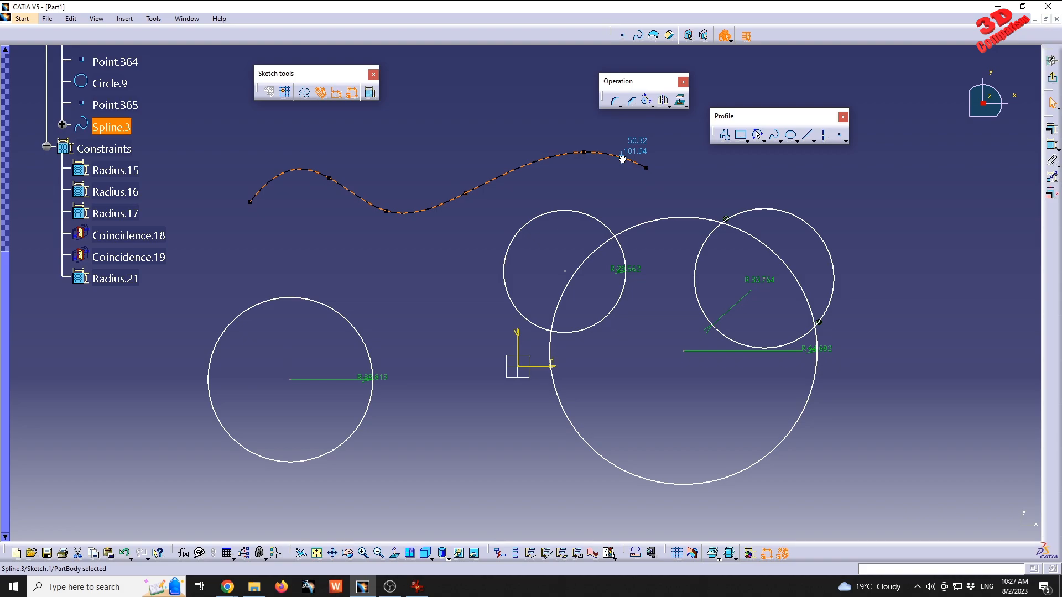
left_click(516, 126)
middle_click_drag(520, 146, 566, 211)
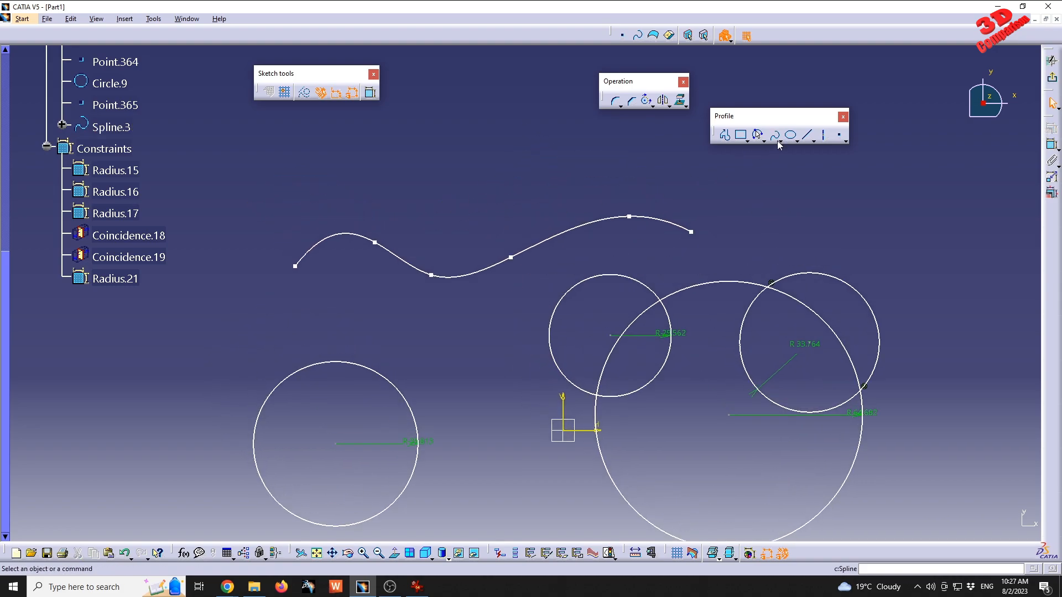
left_click(795, 141)
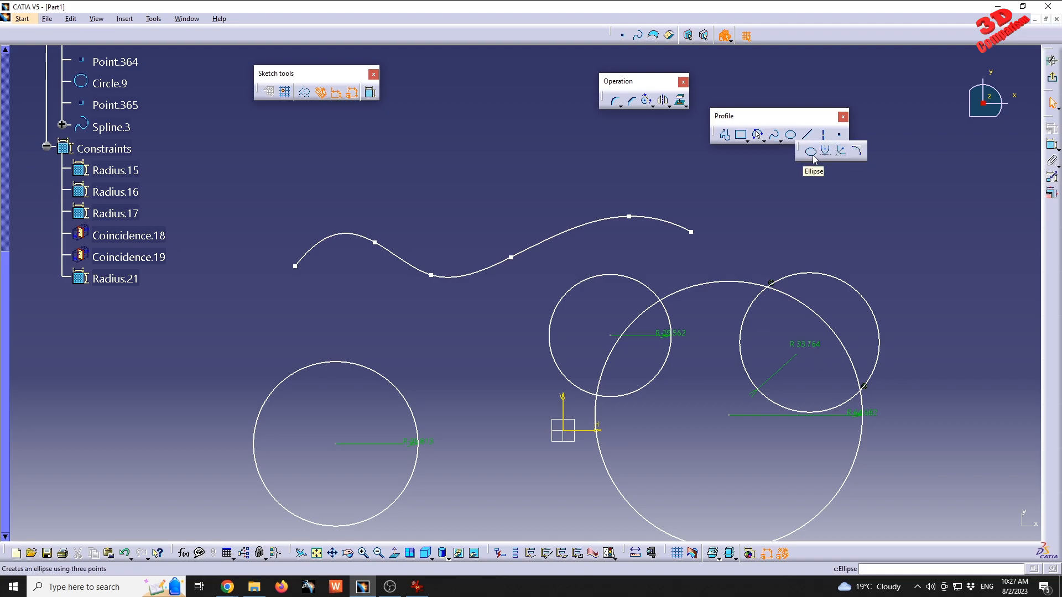
left_click(810, 153)
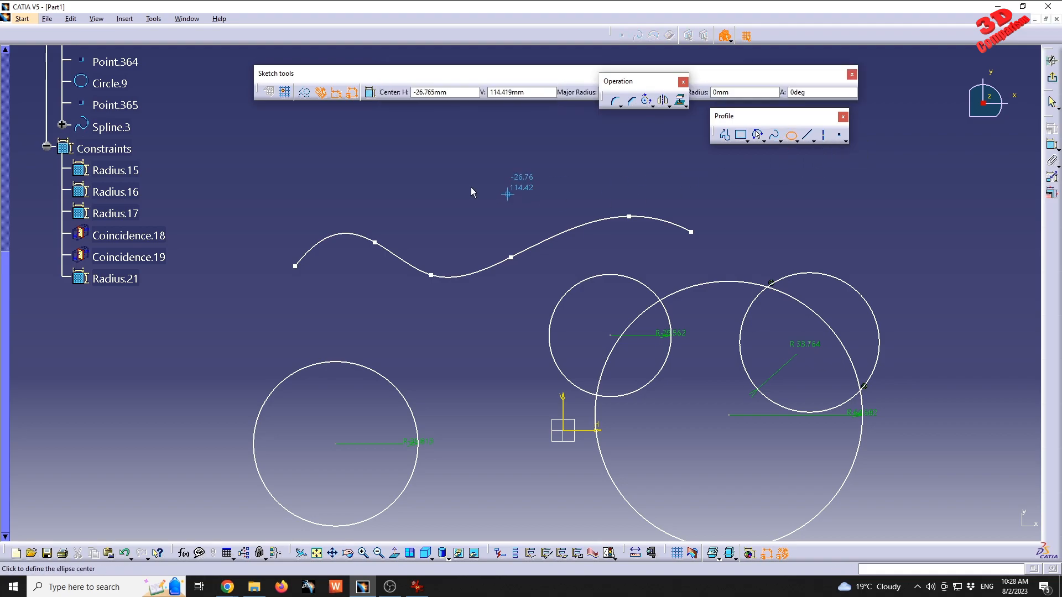
left_click(438, 145)
left_click(539, 177)
middle_click_drag(676, 115, 701, 188)
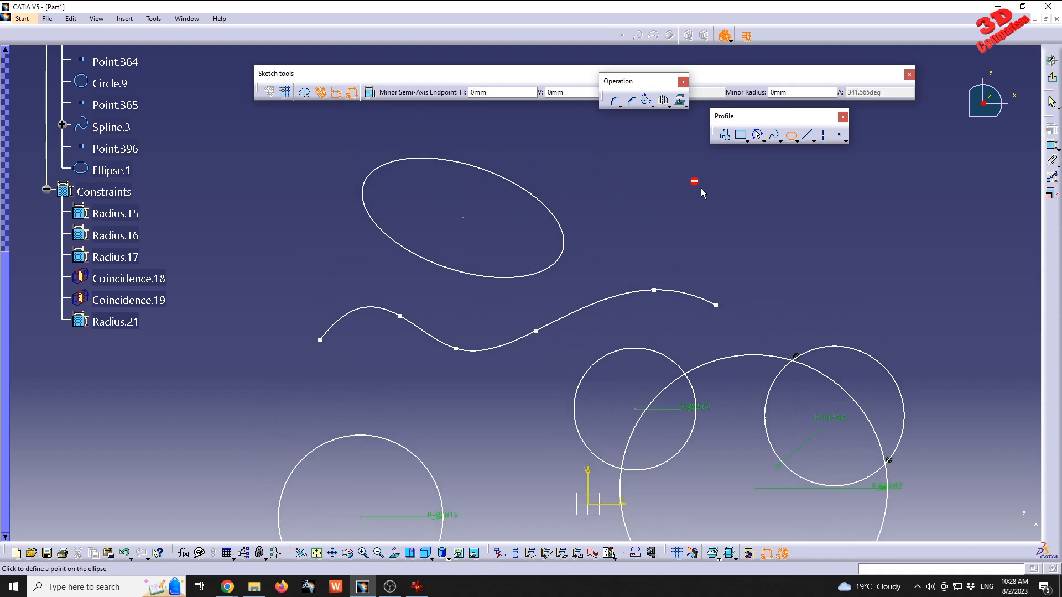
left_click(808, 134)
Step: Draw a tilted ellipse above the spline with its major axis at about 343 degrees
left_click(791, 134)
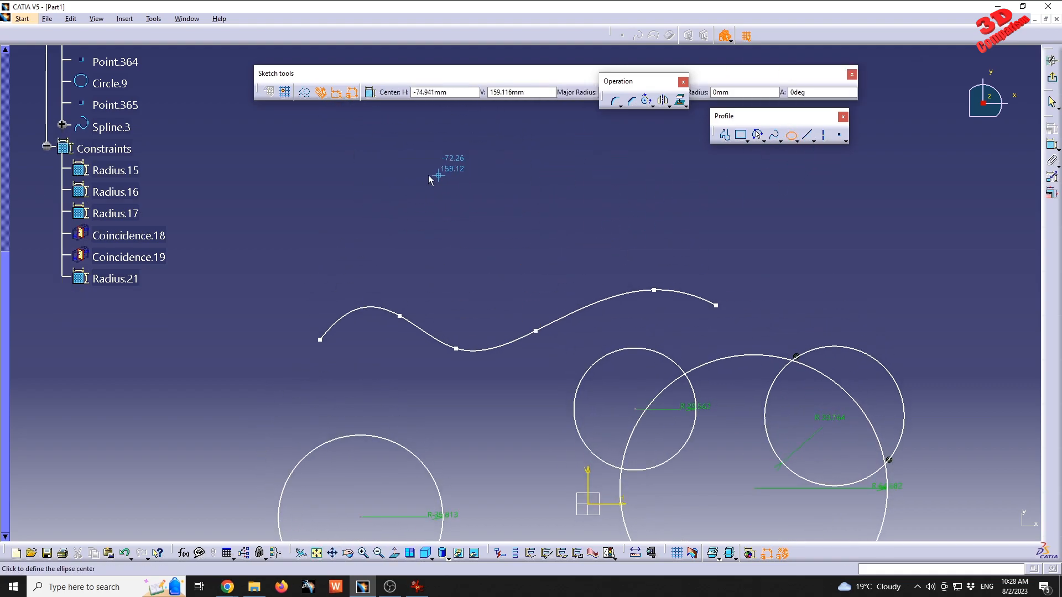
left_click(427, 175)
left_click(547, 215)
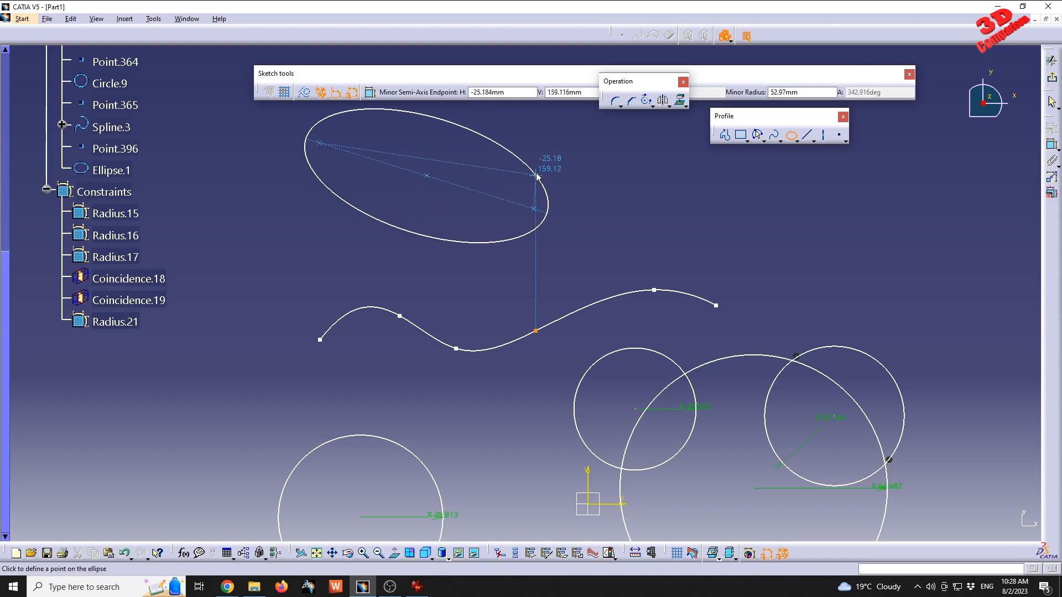
left_click(506, 170)
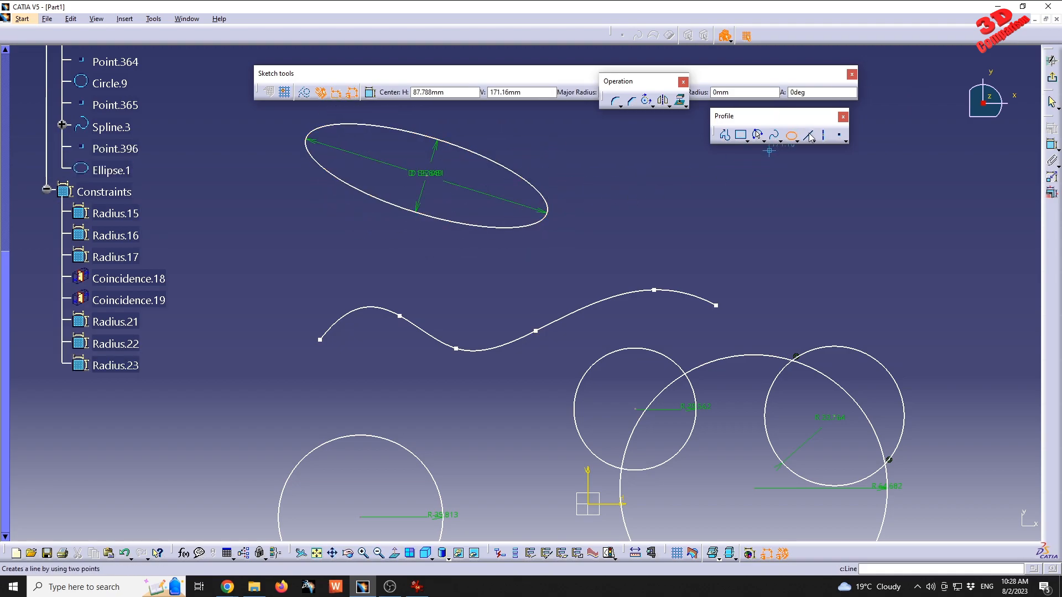
Step: Draw a line roughly along the ellipse's major axis, extending beyond the ellipse at both ends
left_click(807, 134)
left_click(584, 223)
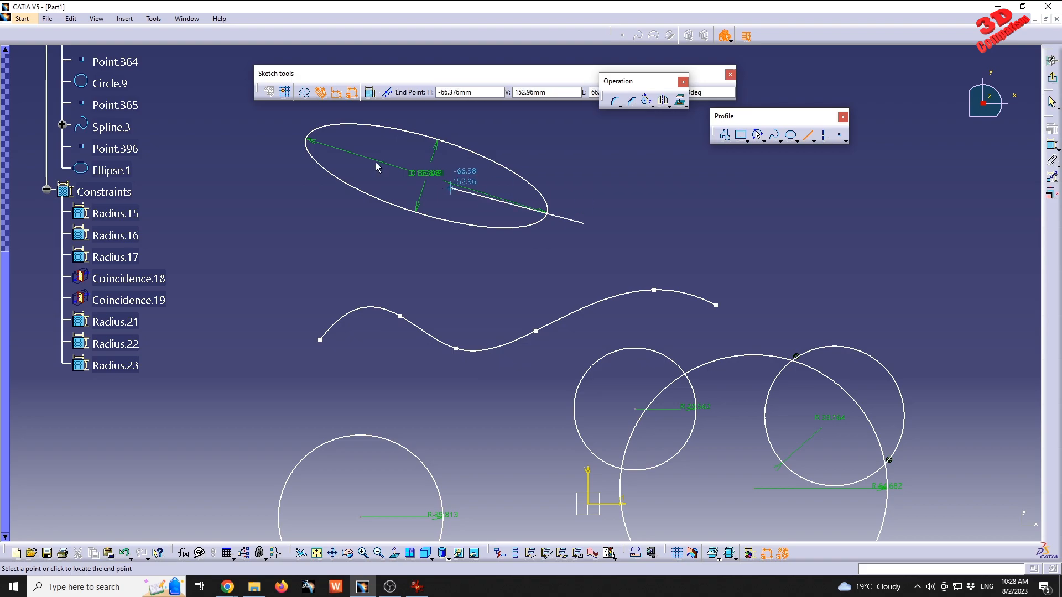
left_click(275, 122)
Step: Trim the tilted ellipse along the line crossing it, keeping the upper half and leaving the line uncut
left_click(653, 105)
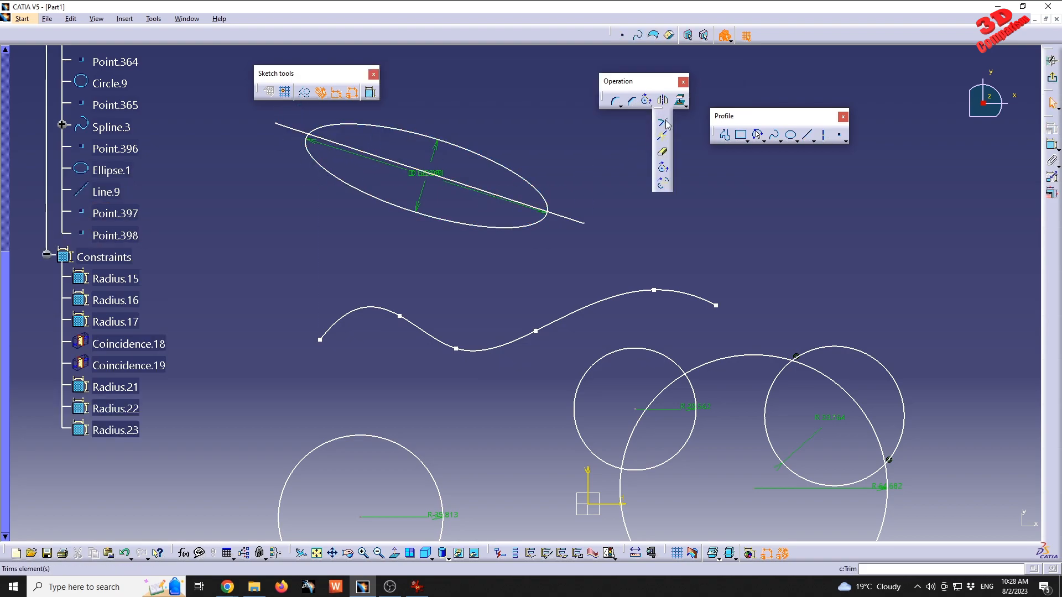
left_click(666, 123)
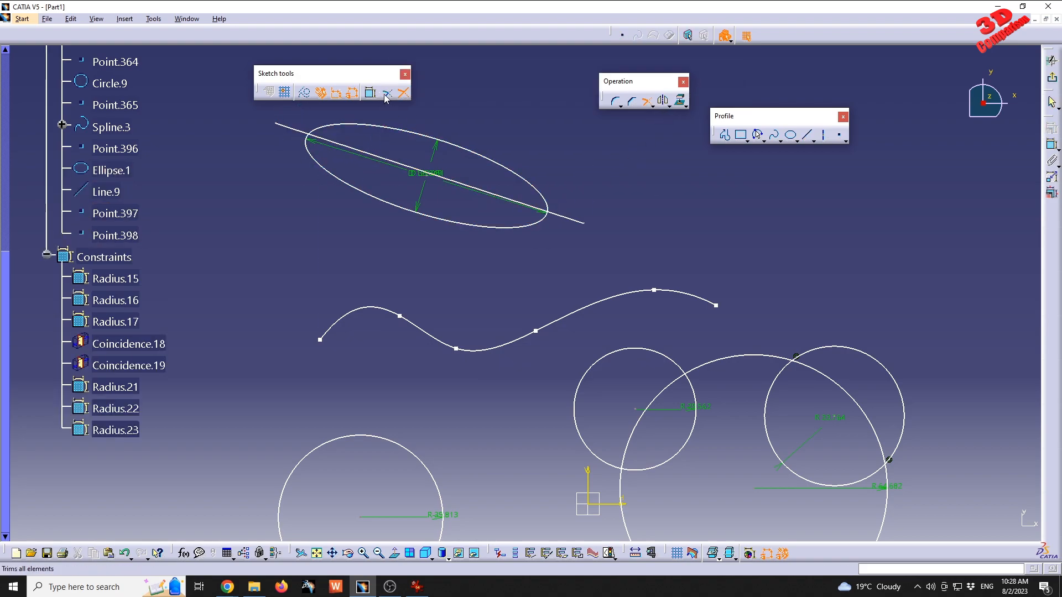
left_click(550, 206)
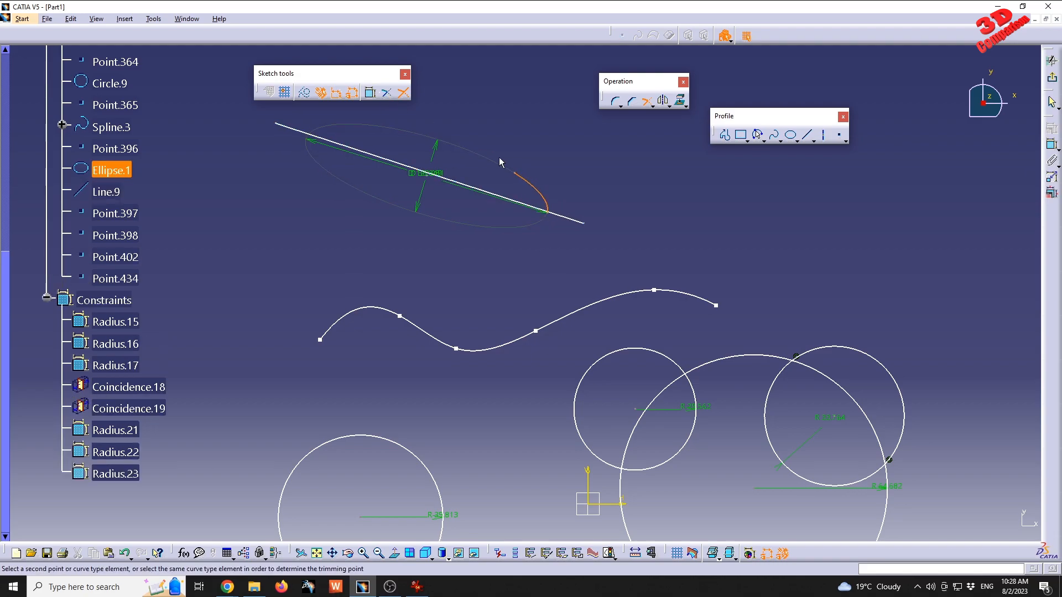
left_click(314, 136)
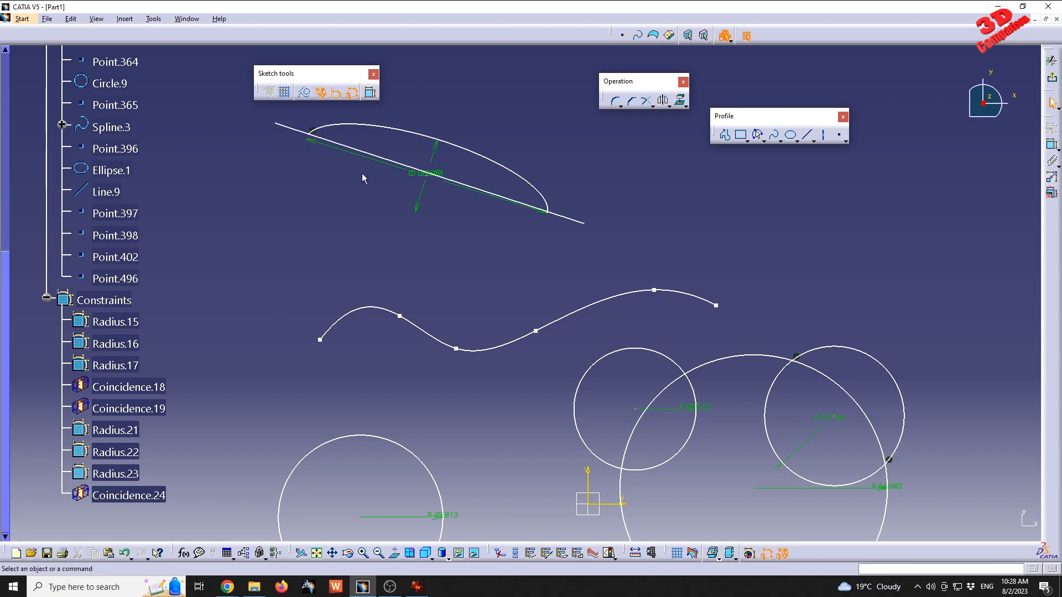
Step: Restore the trimmed half ellipse to a full ellipse with Close arc
left_click(652, 105)
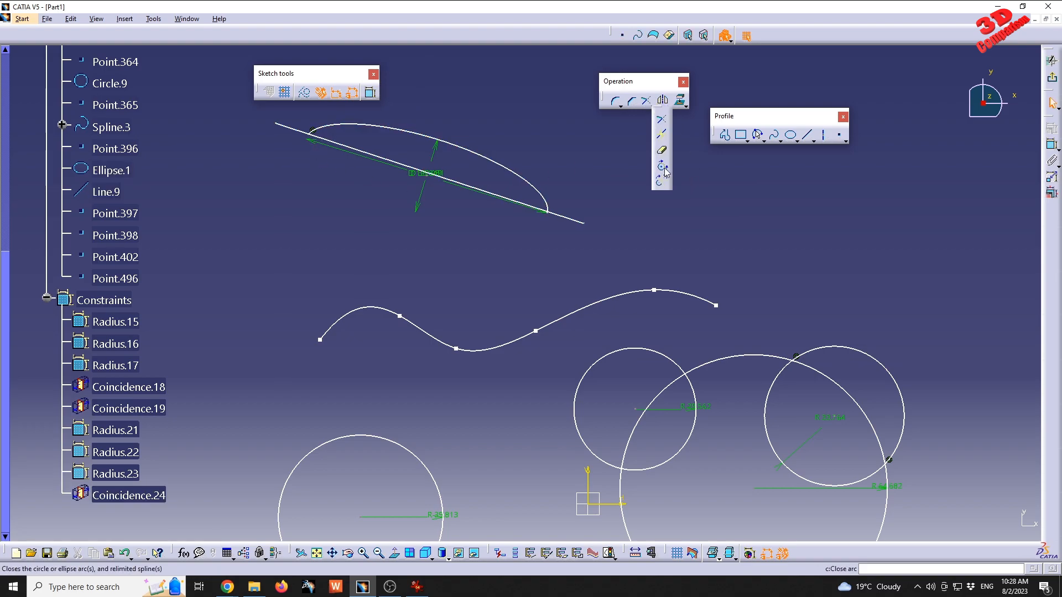
left_click(662, 181)
left_click(522, 178)
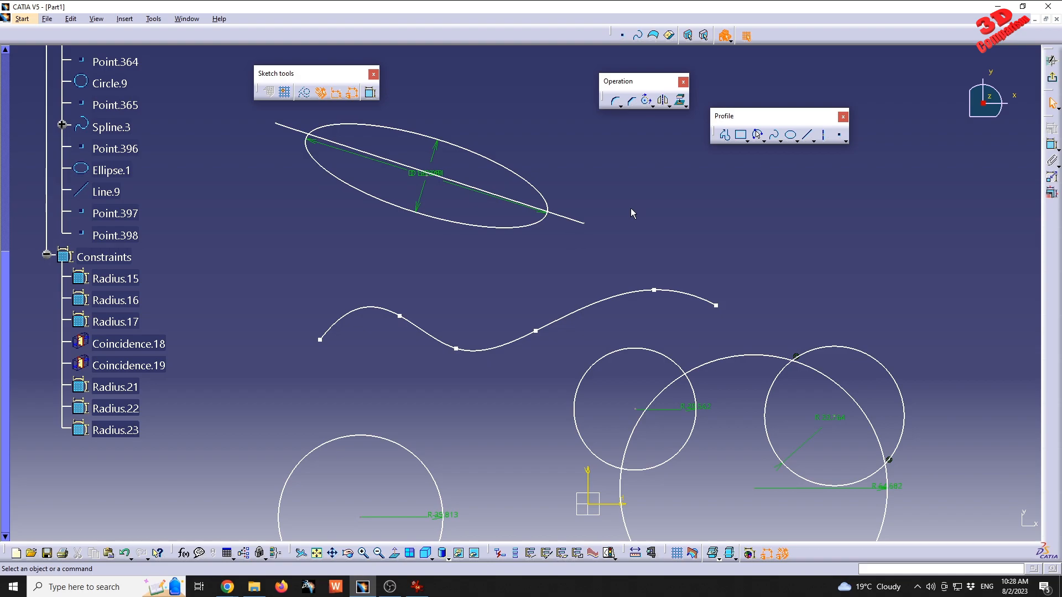
left_click(653, 105)
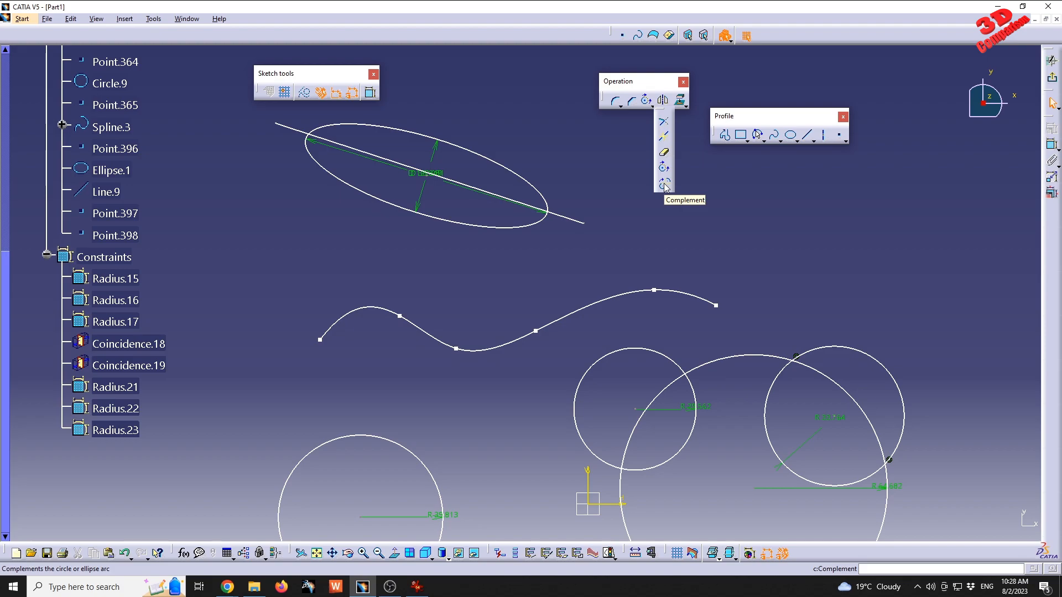
left_click(665, 186)
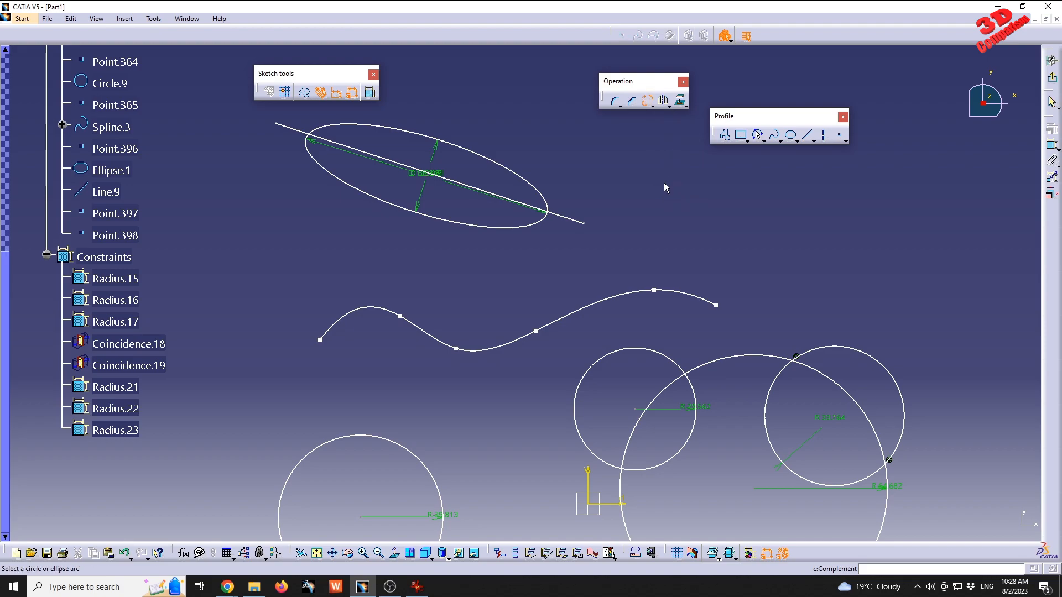
left_click(645, 101)
Step: Draw an upward-bulging arc to the right of the ellipse with a radius of about 38 mm, using its two ends and a point between them
left_click(757, 134)
left_click(699, 198)
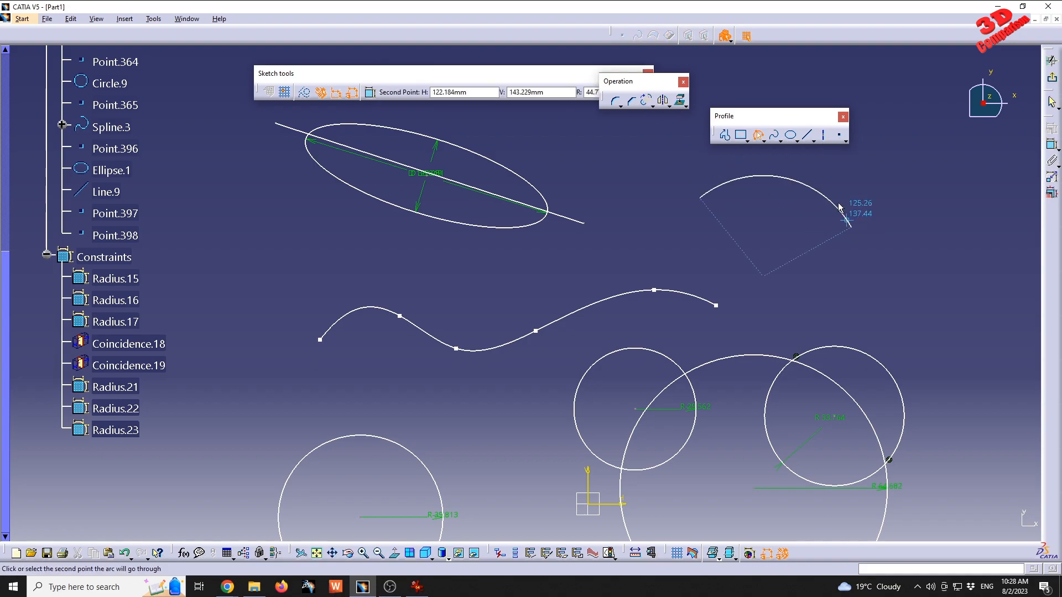
left_click(835, 175)
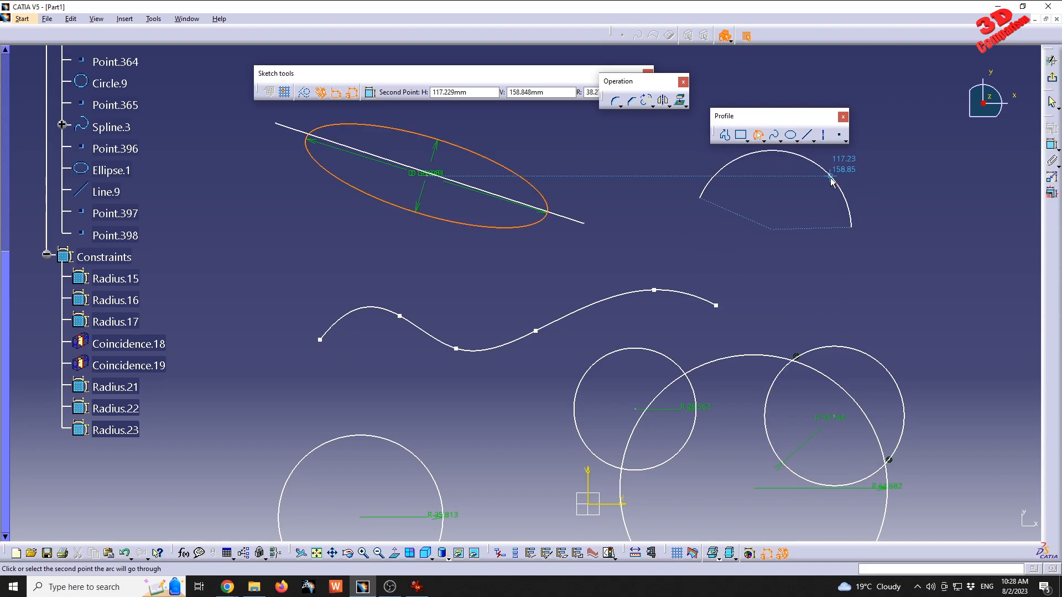
Step: Replace the new arc with its Complement and move the resulting arc slightly upward
left_click(647, 100)
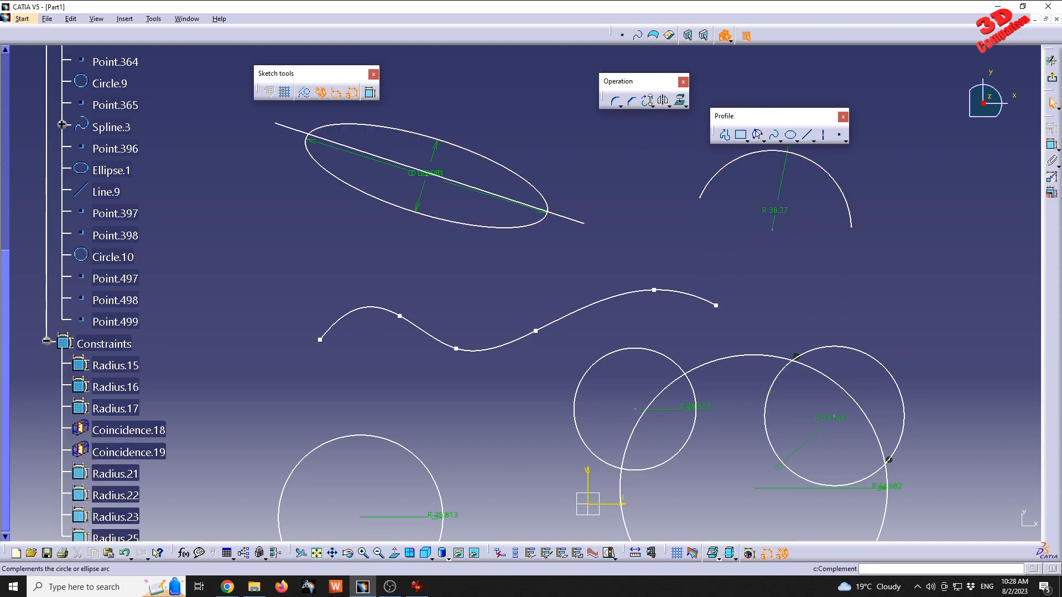
left_click(830, 186)
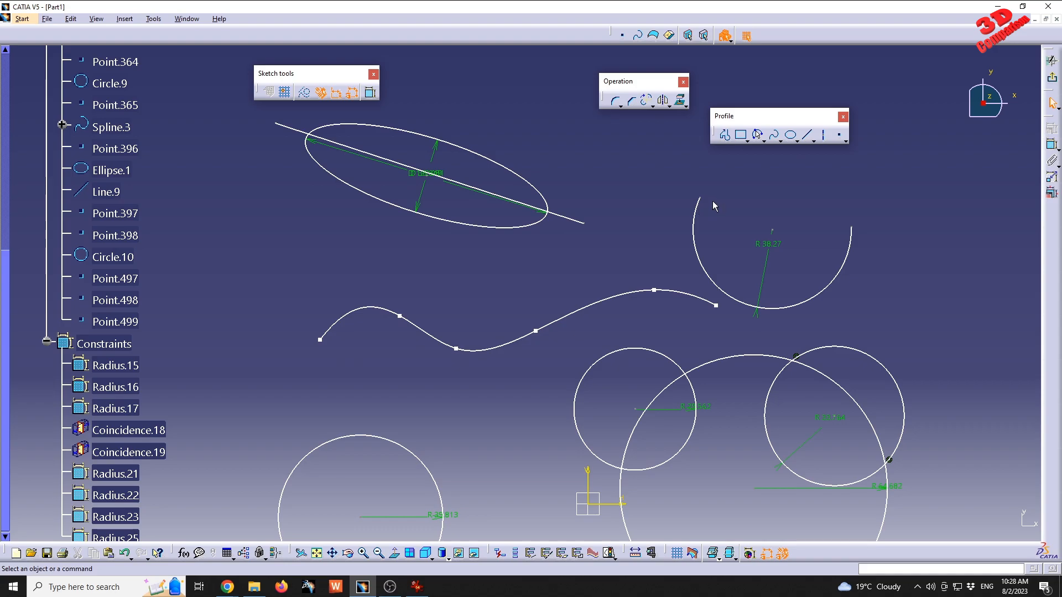
middle_click_drag(825, 223, 739, 267)
left_click_drag(618, 250, 635, 180)
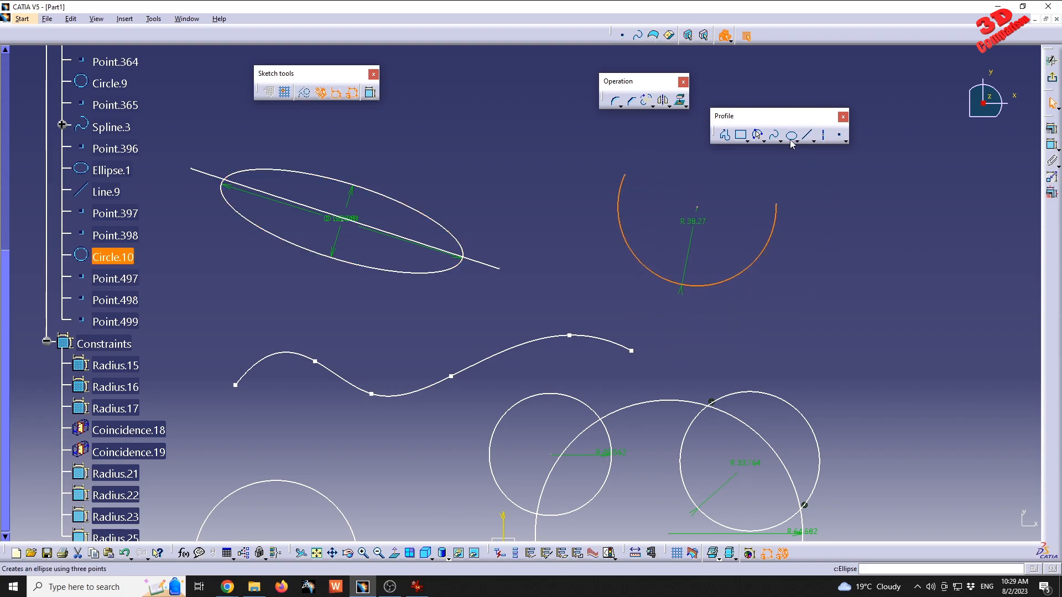
left_click(650, 104)
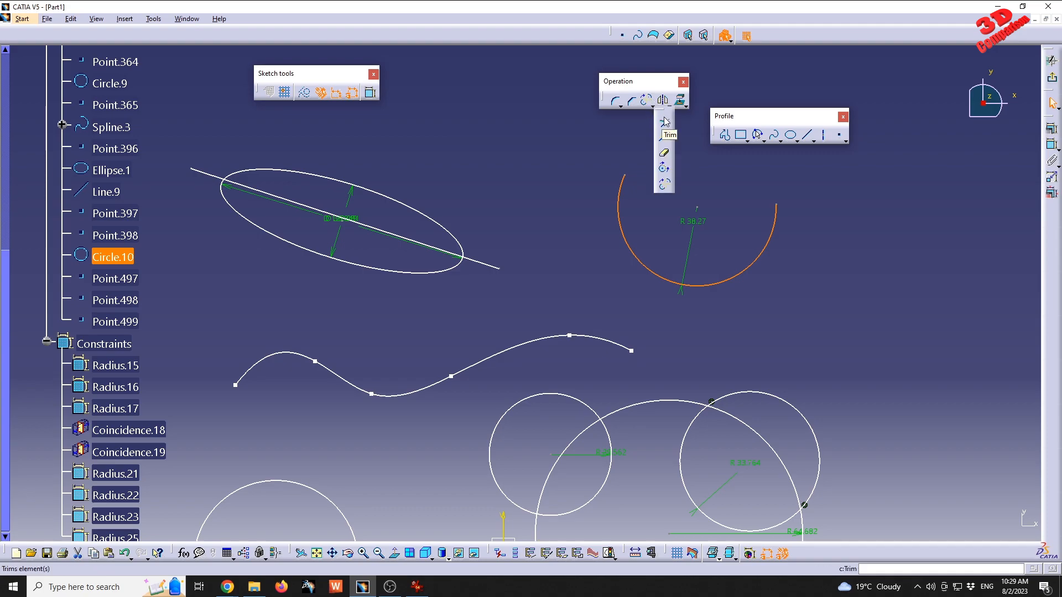
left_click(664, 121)
key("Escape")
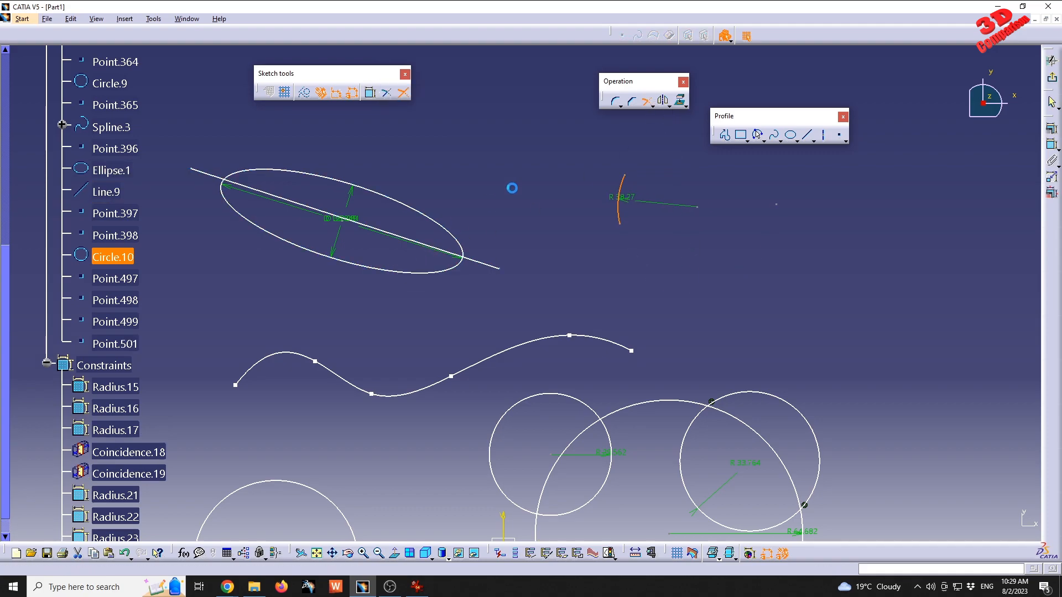
left_click(647, 103)
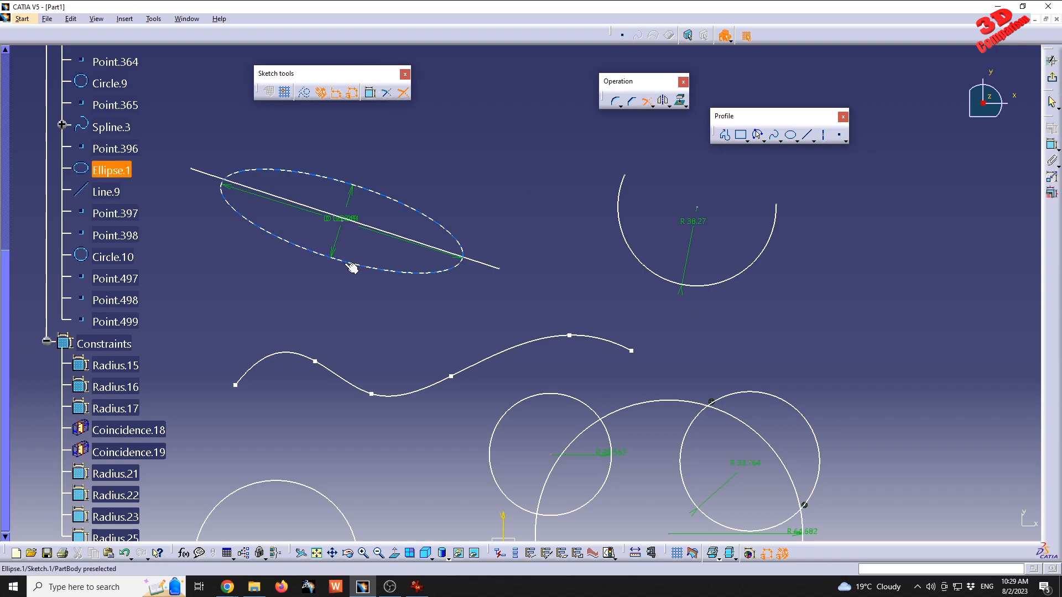
Step: Remove the ellipse's lower half below the crossing line with Quick Trim
left_click(653, 105)
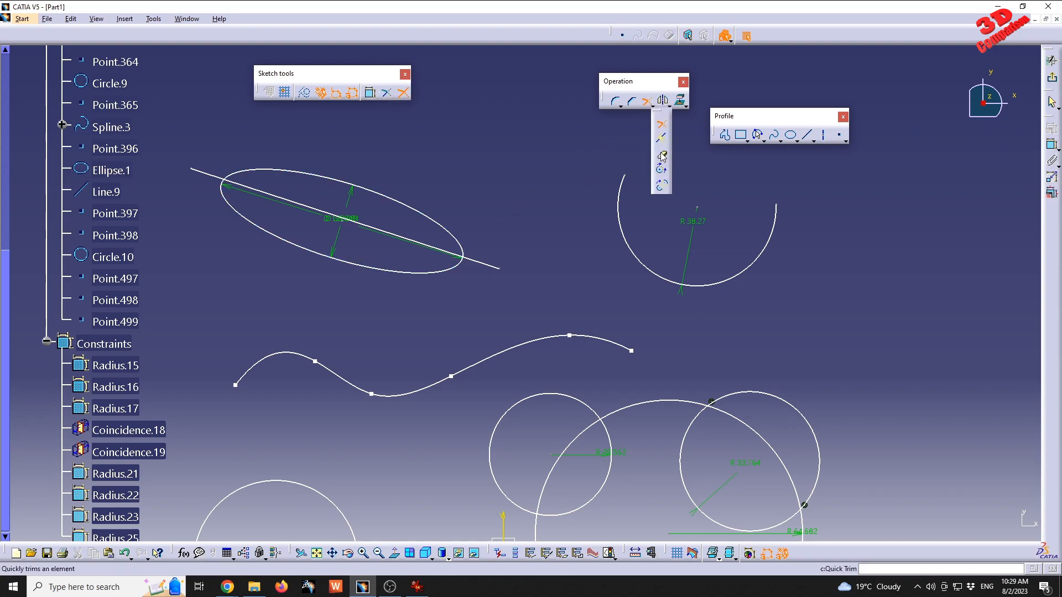
left_click(661, 154)
left_click(425, 270)
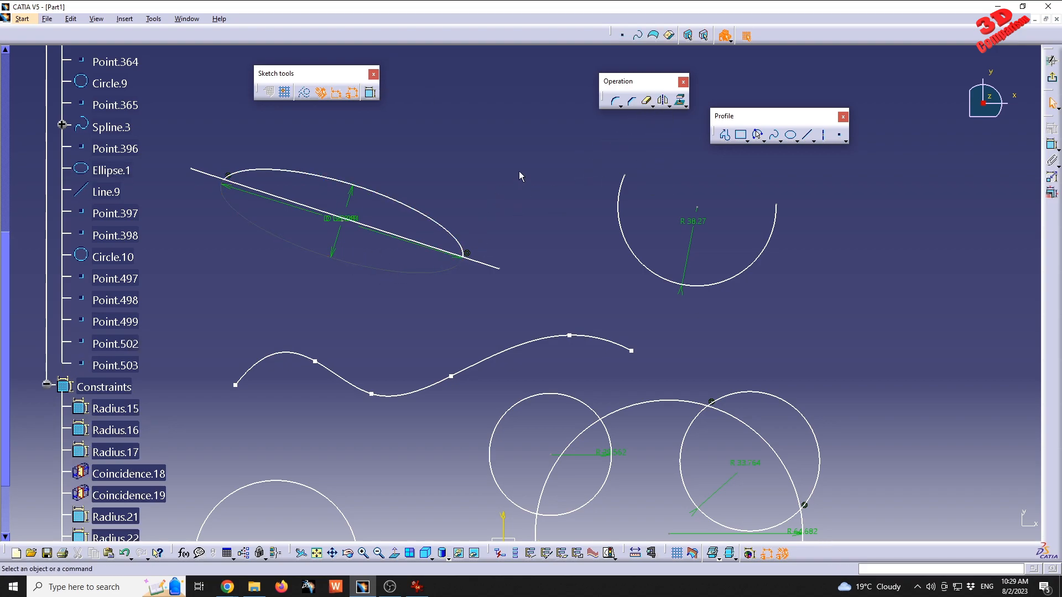
Step: Switch the remaining upper half of the ellipse to its lower half with Complement
left_click(670, 106)
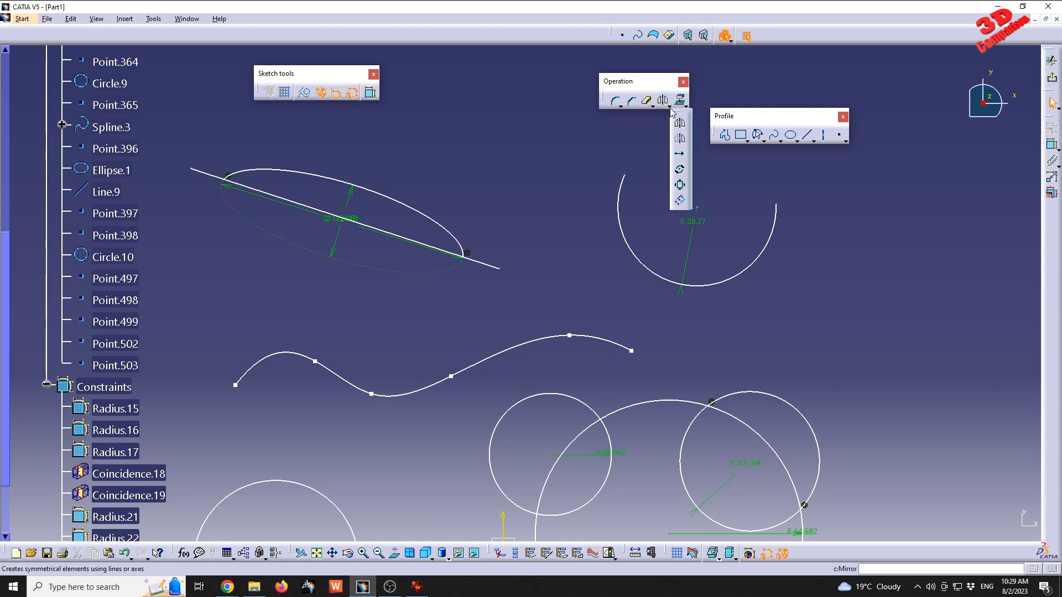
left_click(654, 109)
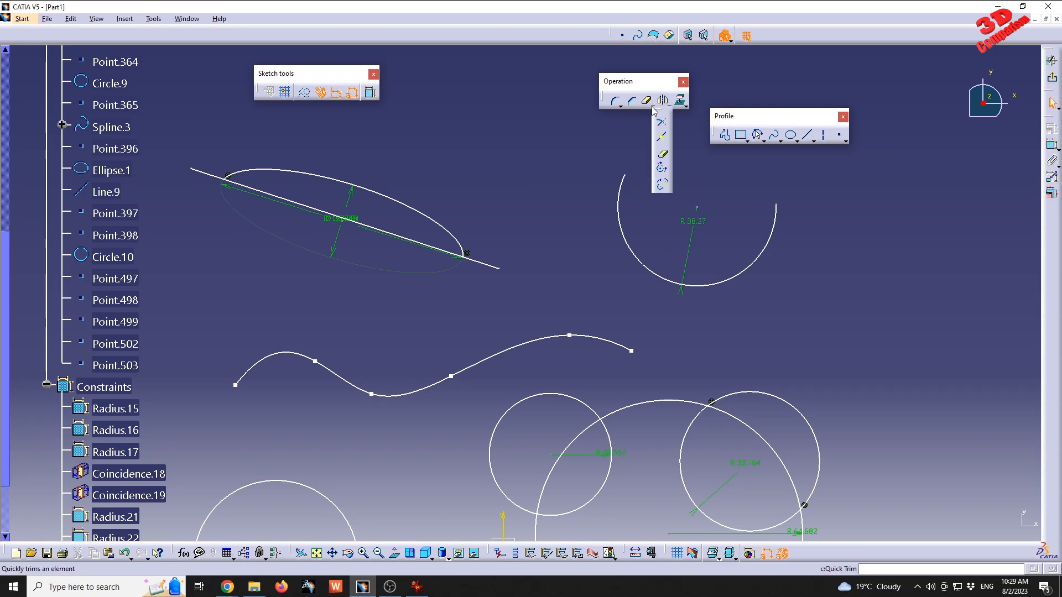
left_click(662, 184)
left_click(425, 214)
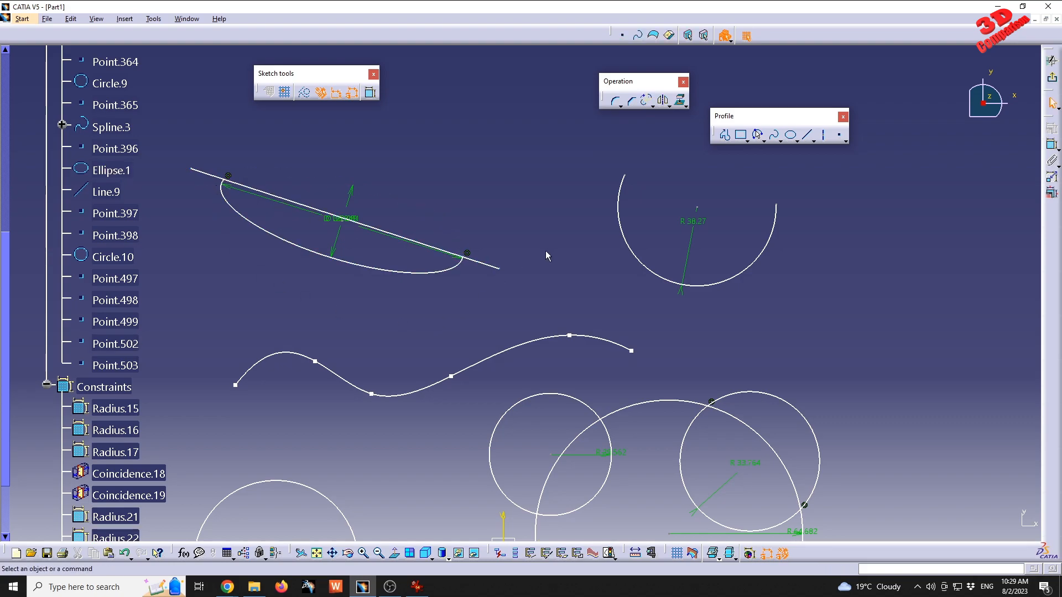
Step: Display the list of available Relimitations operations for the sketch
mouse_move(413, 316)
middle_mouse_down()
mouse_move(519, 243)
mouse_move(530, 288)
mouse_move(561, 262)
middle_mouse_up()
left_click(124, 19)
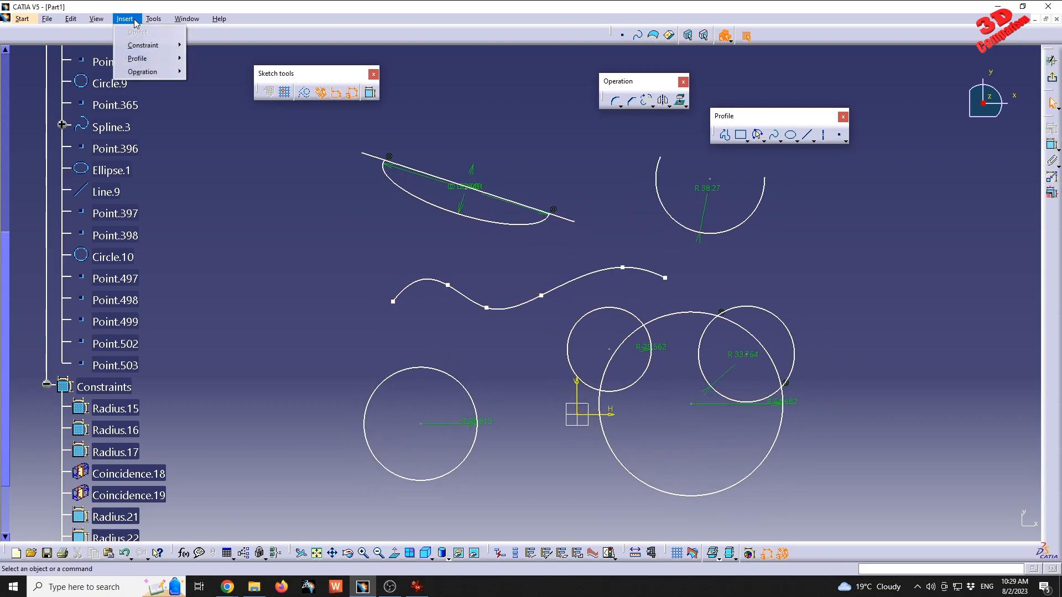
mouse_move(166, 73)
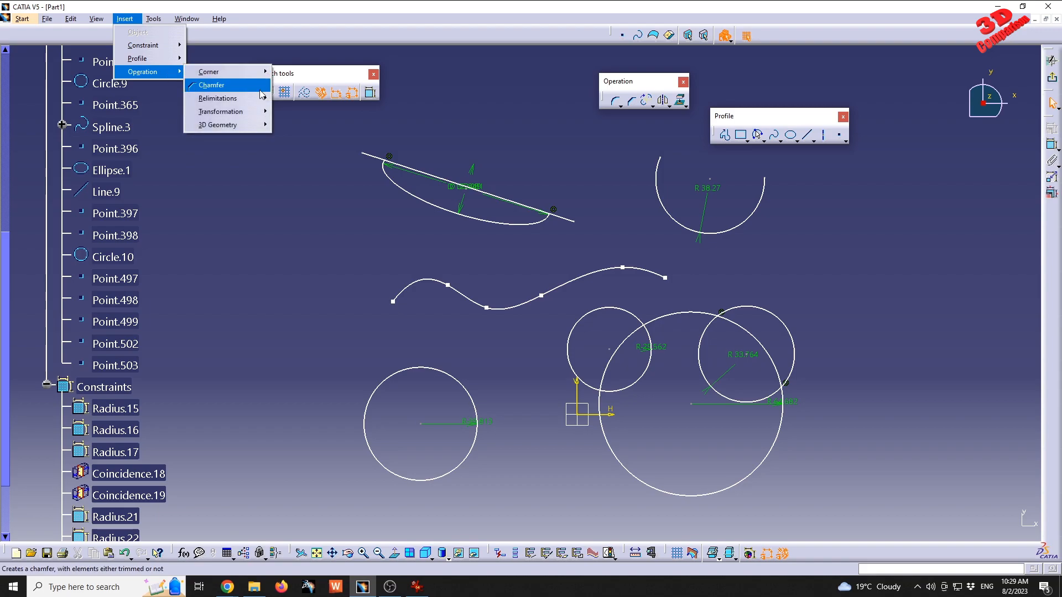
mouse_move(254, 98)
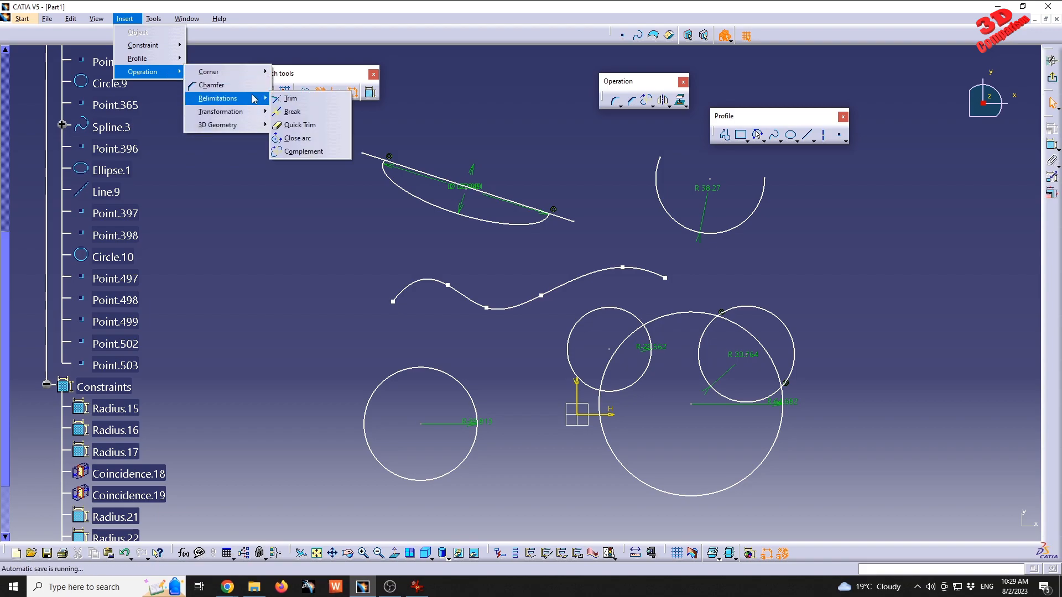